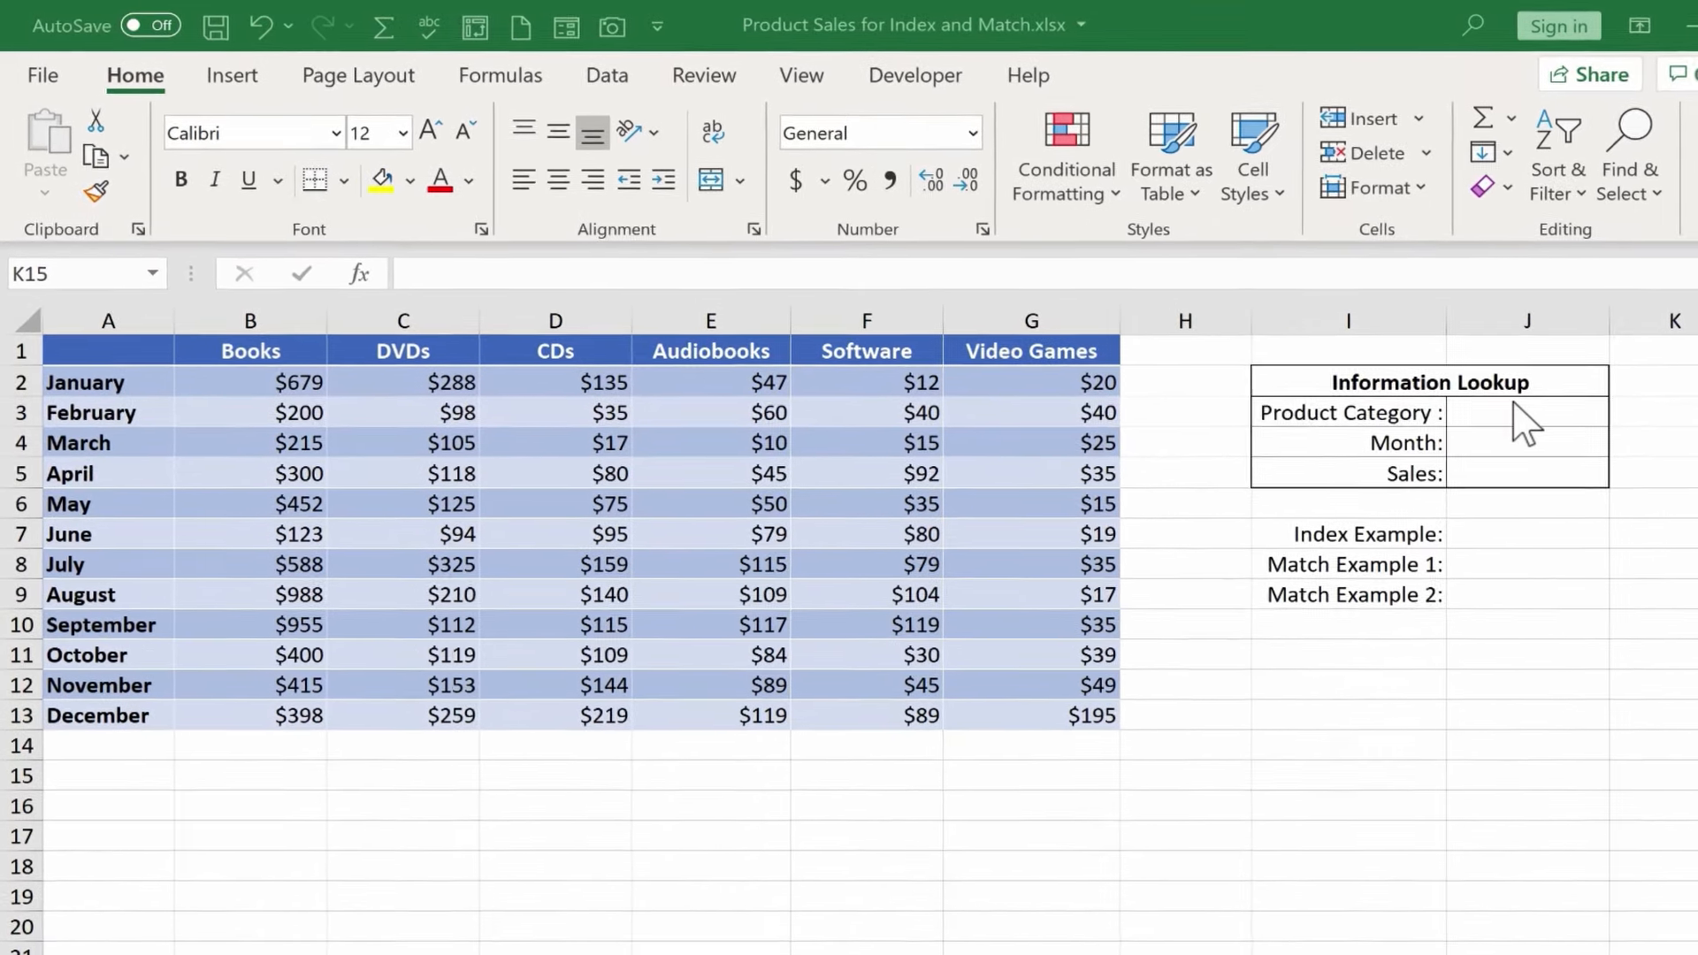
Step: Fill in the Information Lookup box with Dvds as the product category and June as the month
click(1512, 417)
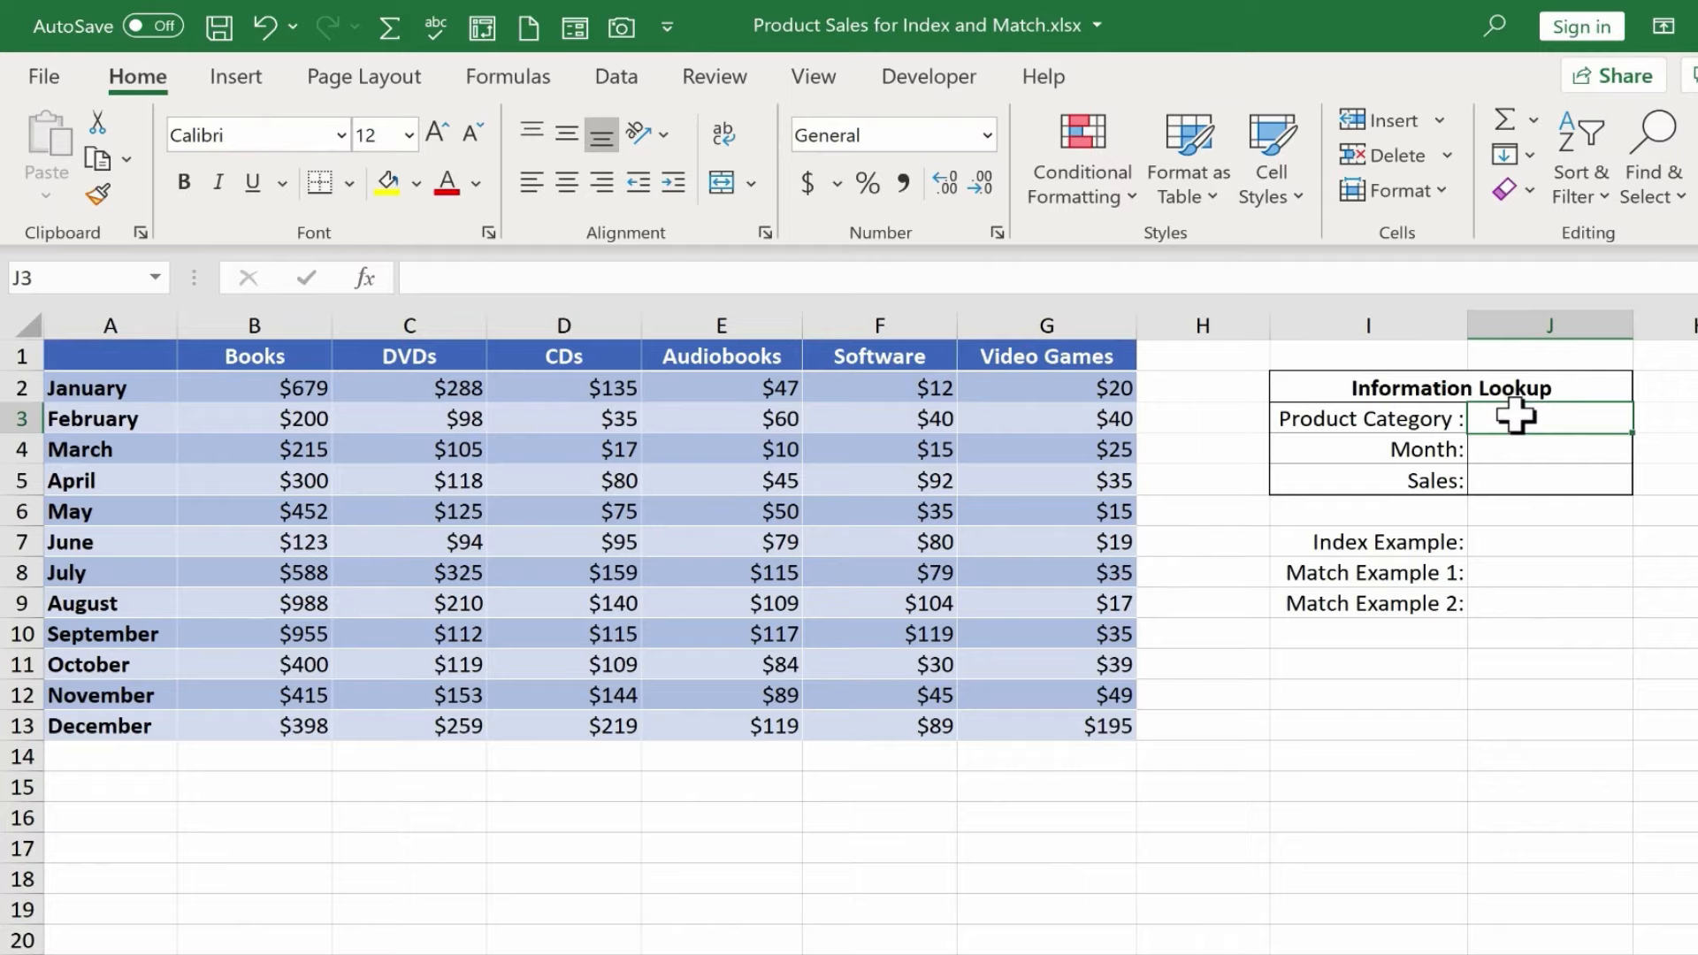
text(Dvds)
key(Return)
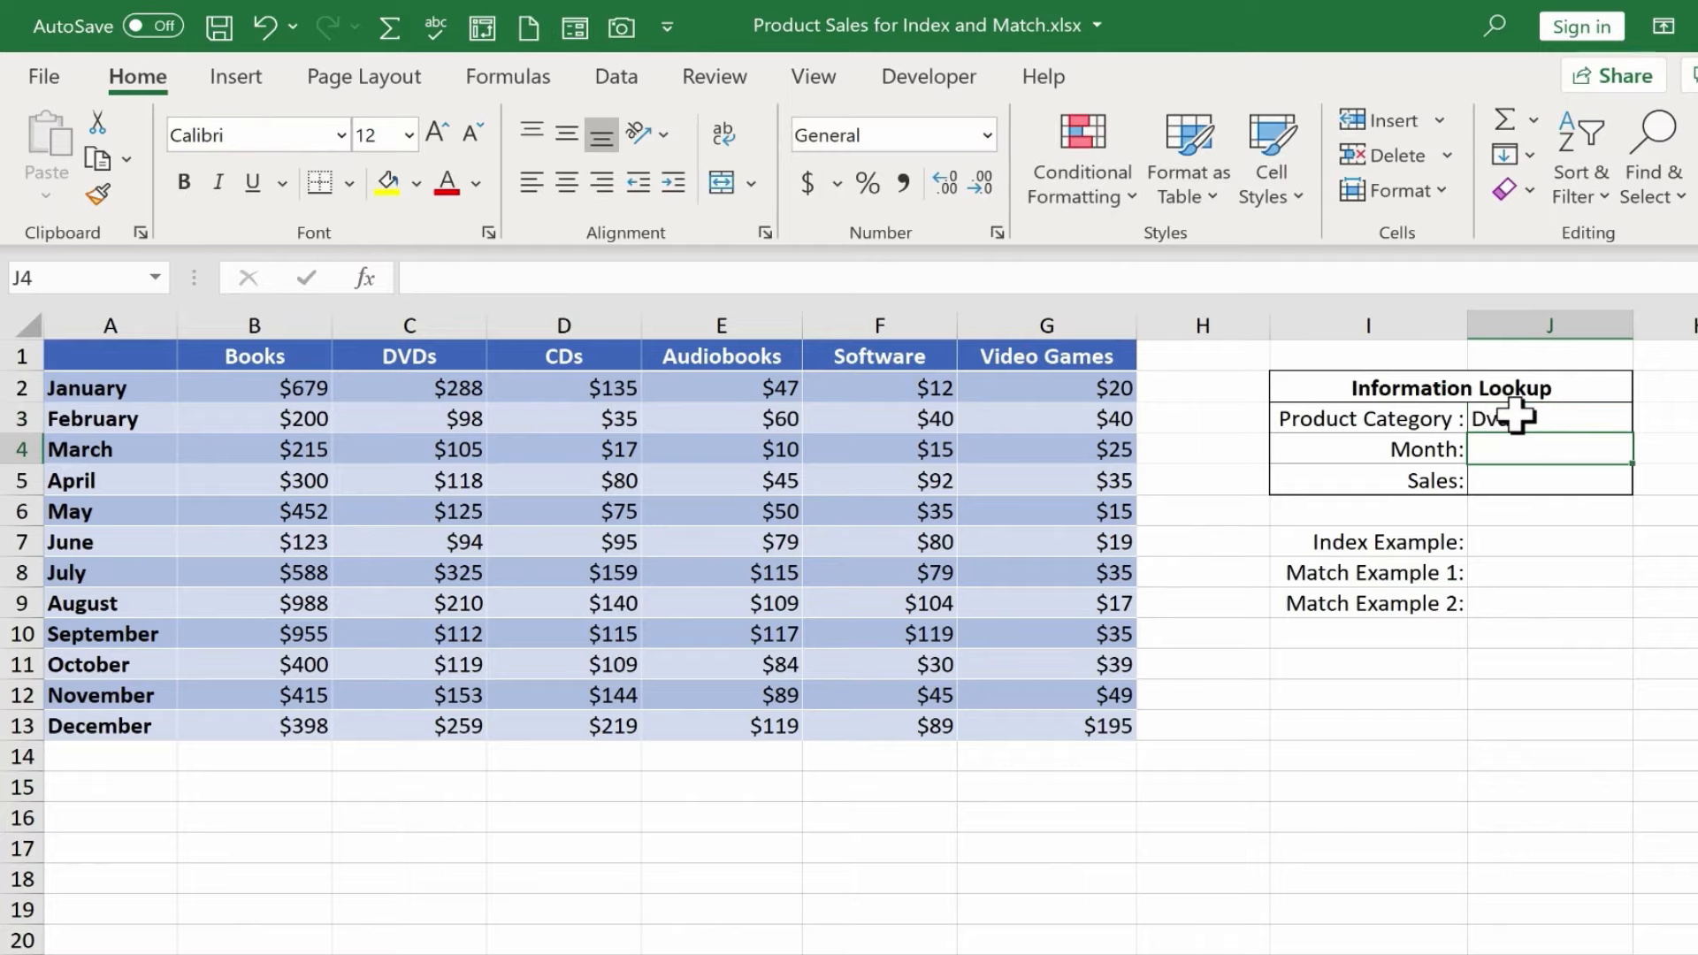
text(June)
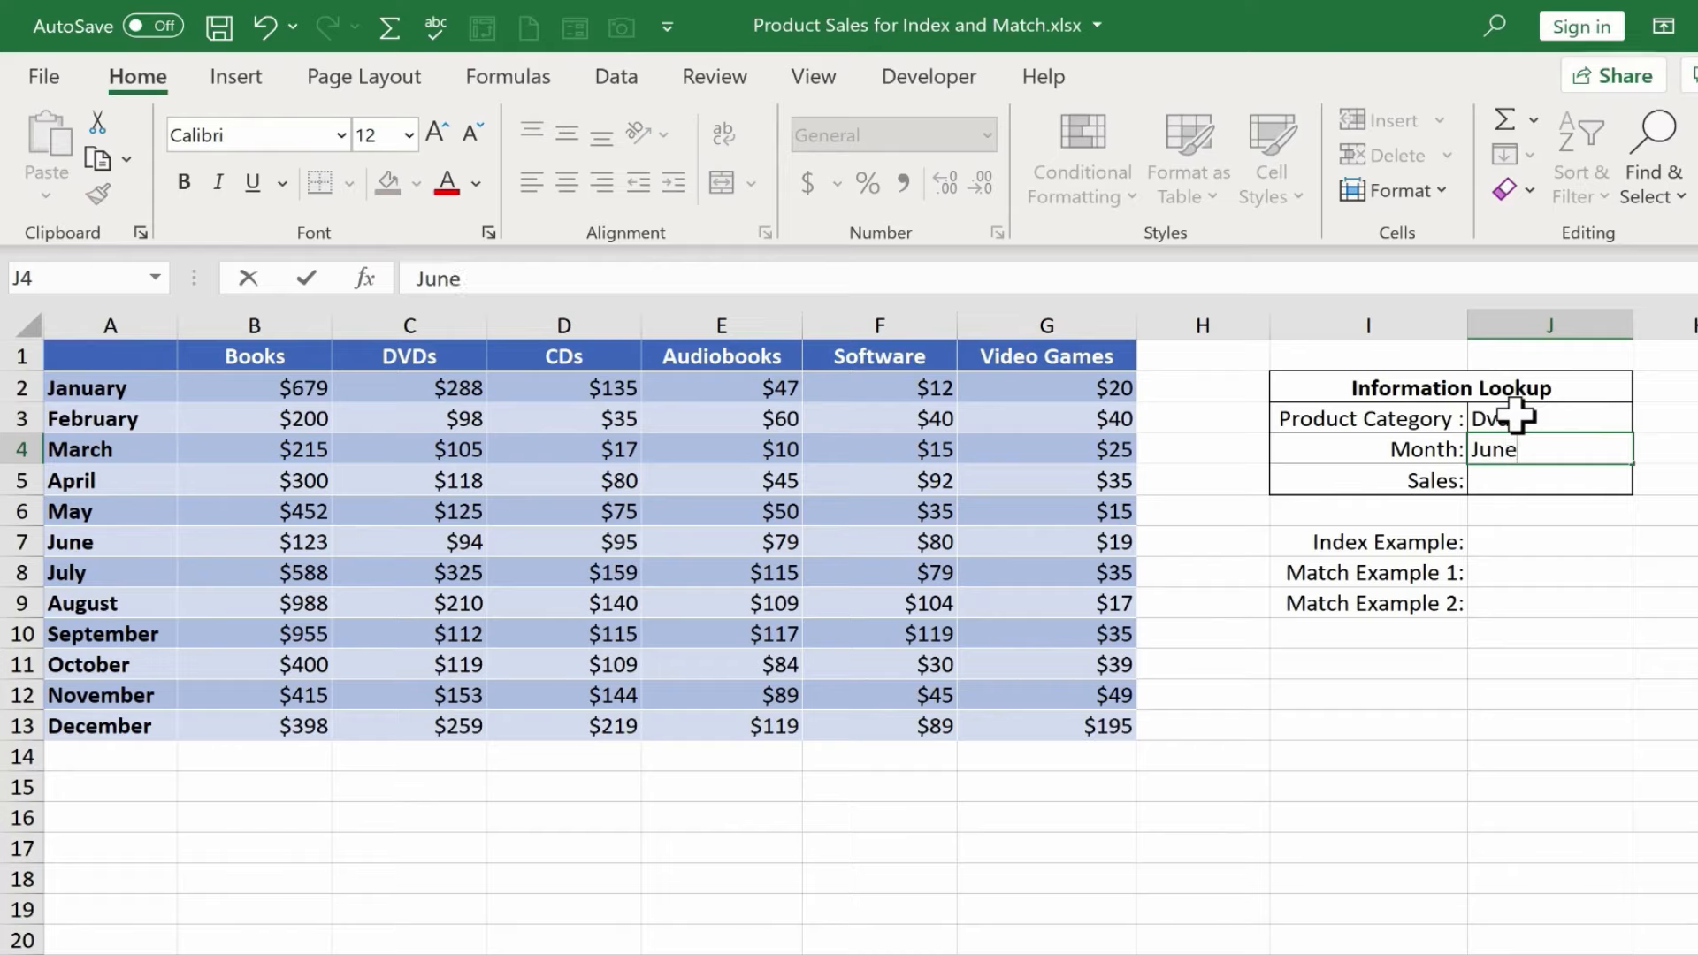
key(Return)
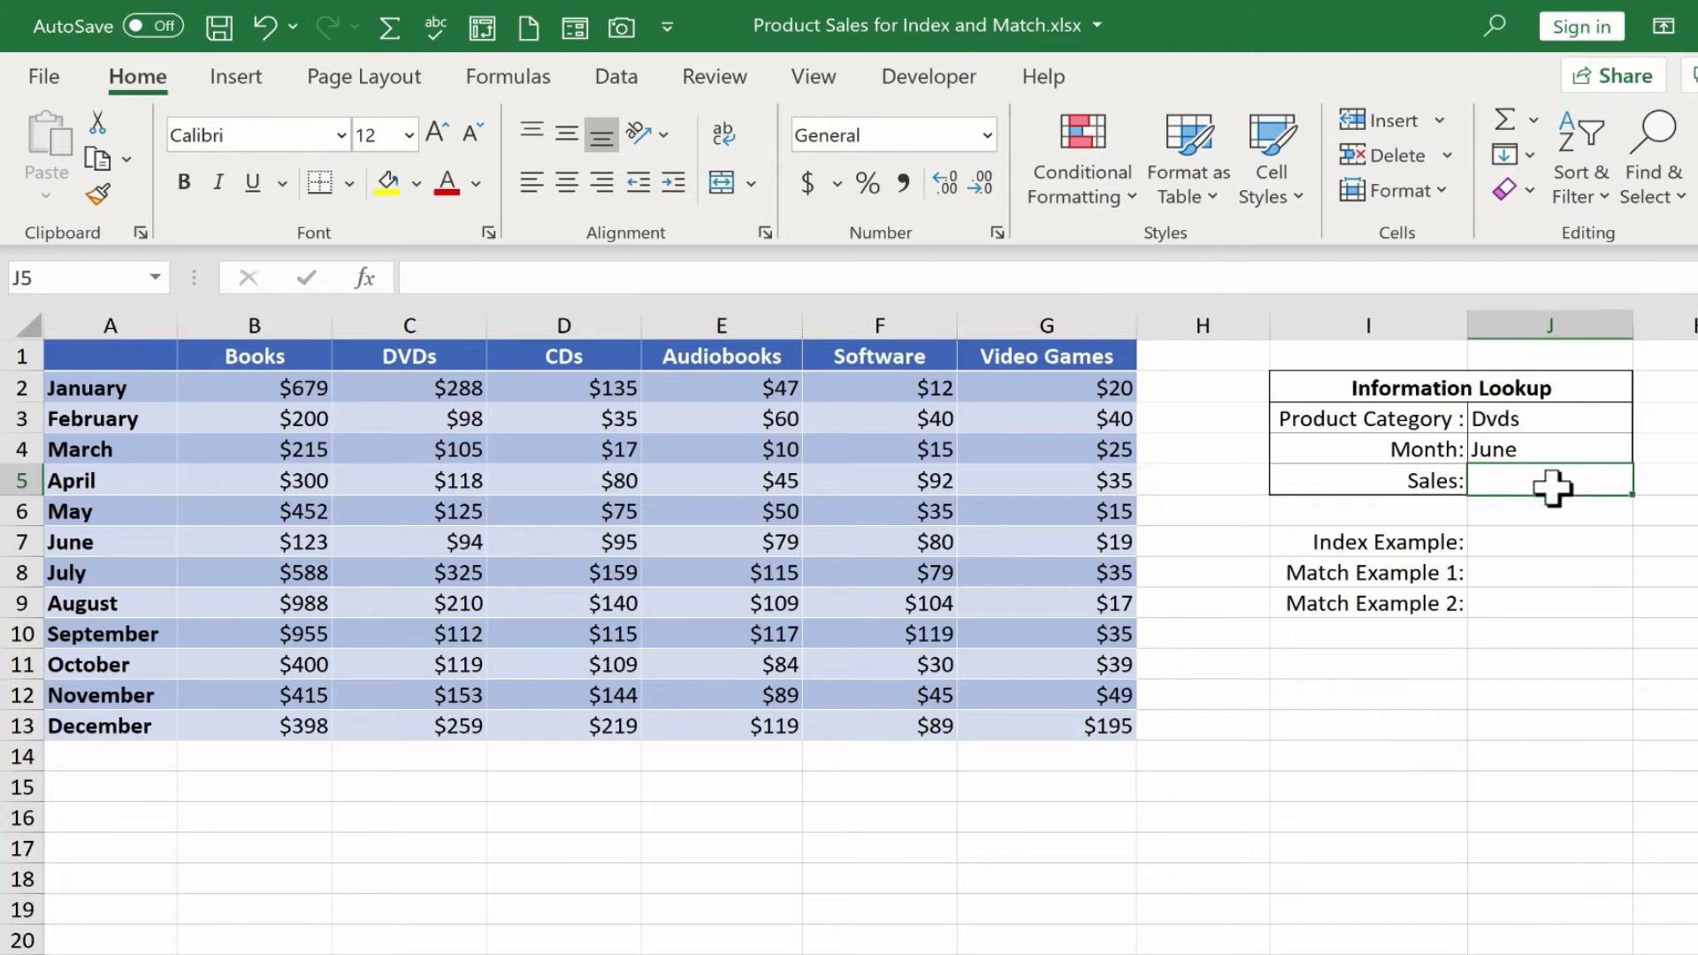
Step: Look over the Index and Match example rows and highlight the sales figures in B2:G13
click(1367, 543)
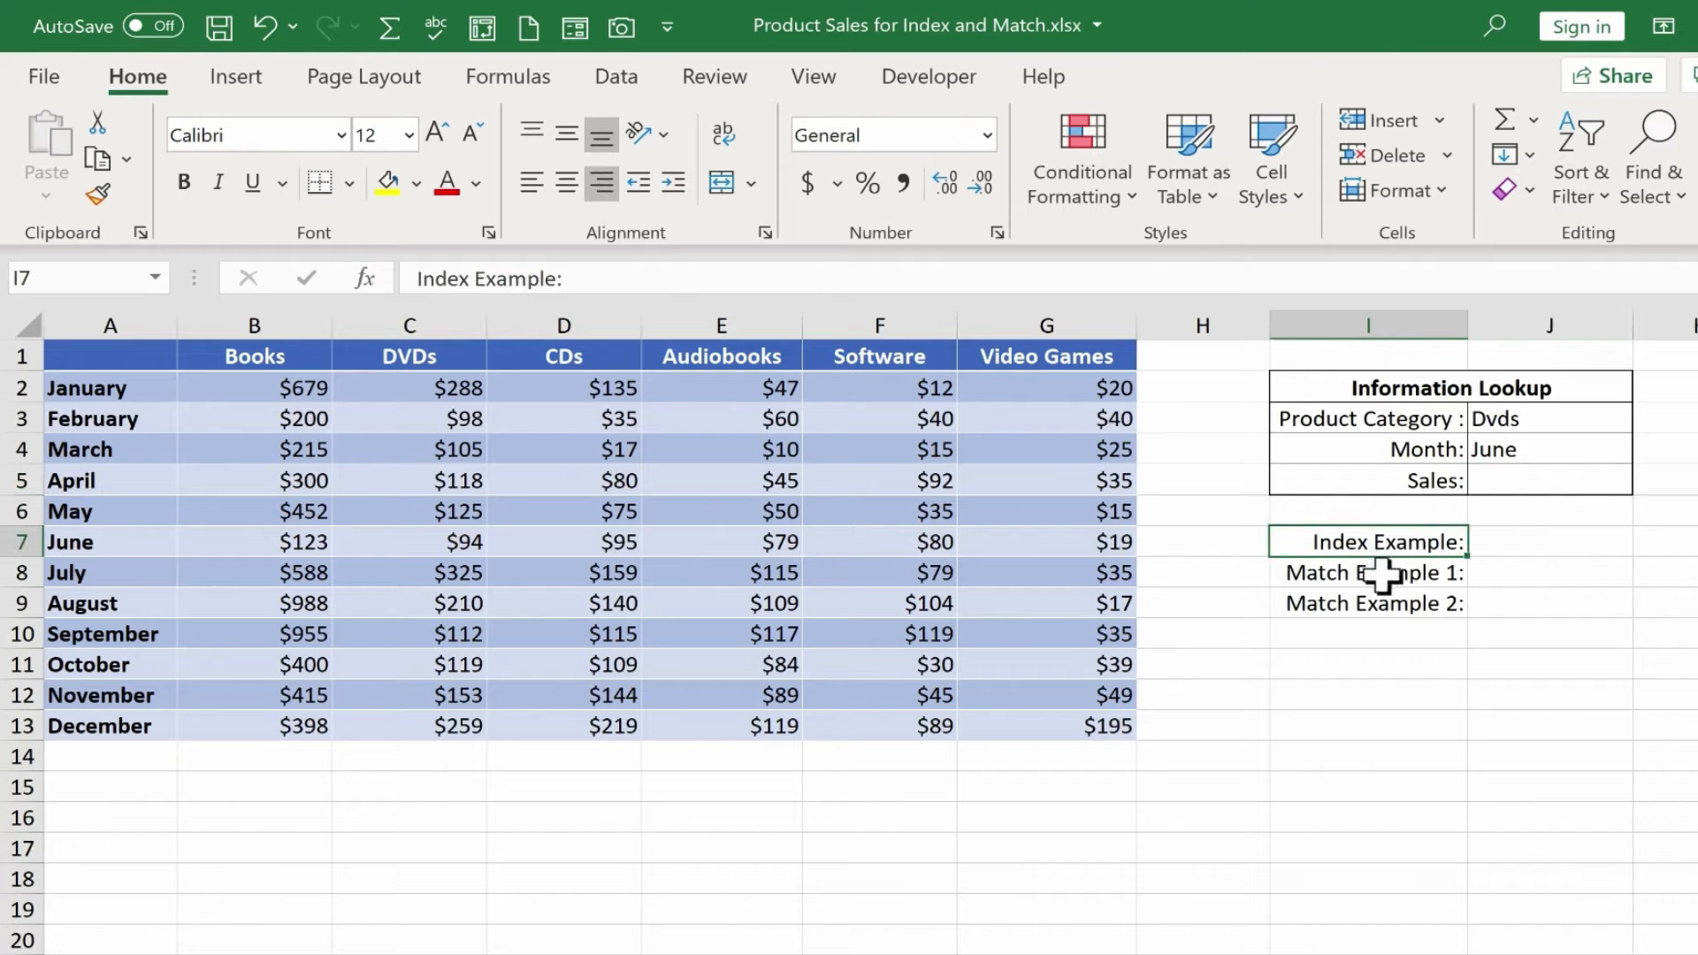
click(1393, 570)
click(1526, 543)
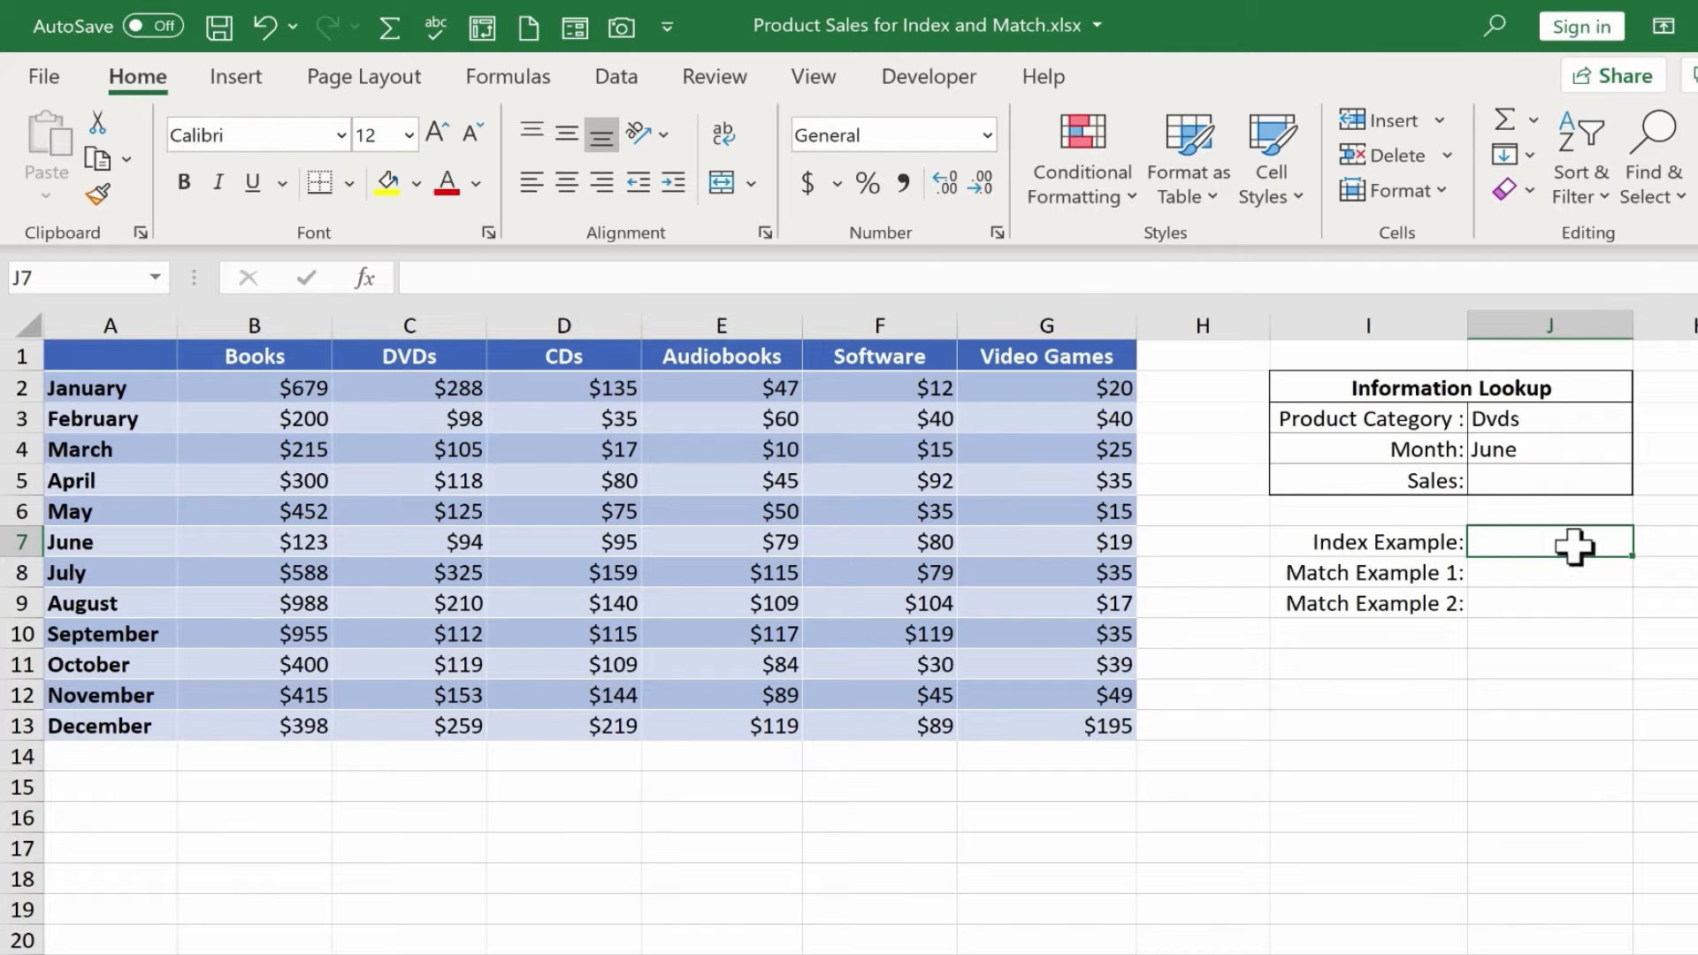
drag(266, 383, 1125, 750)
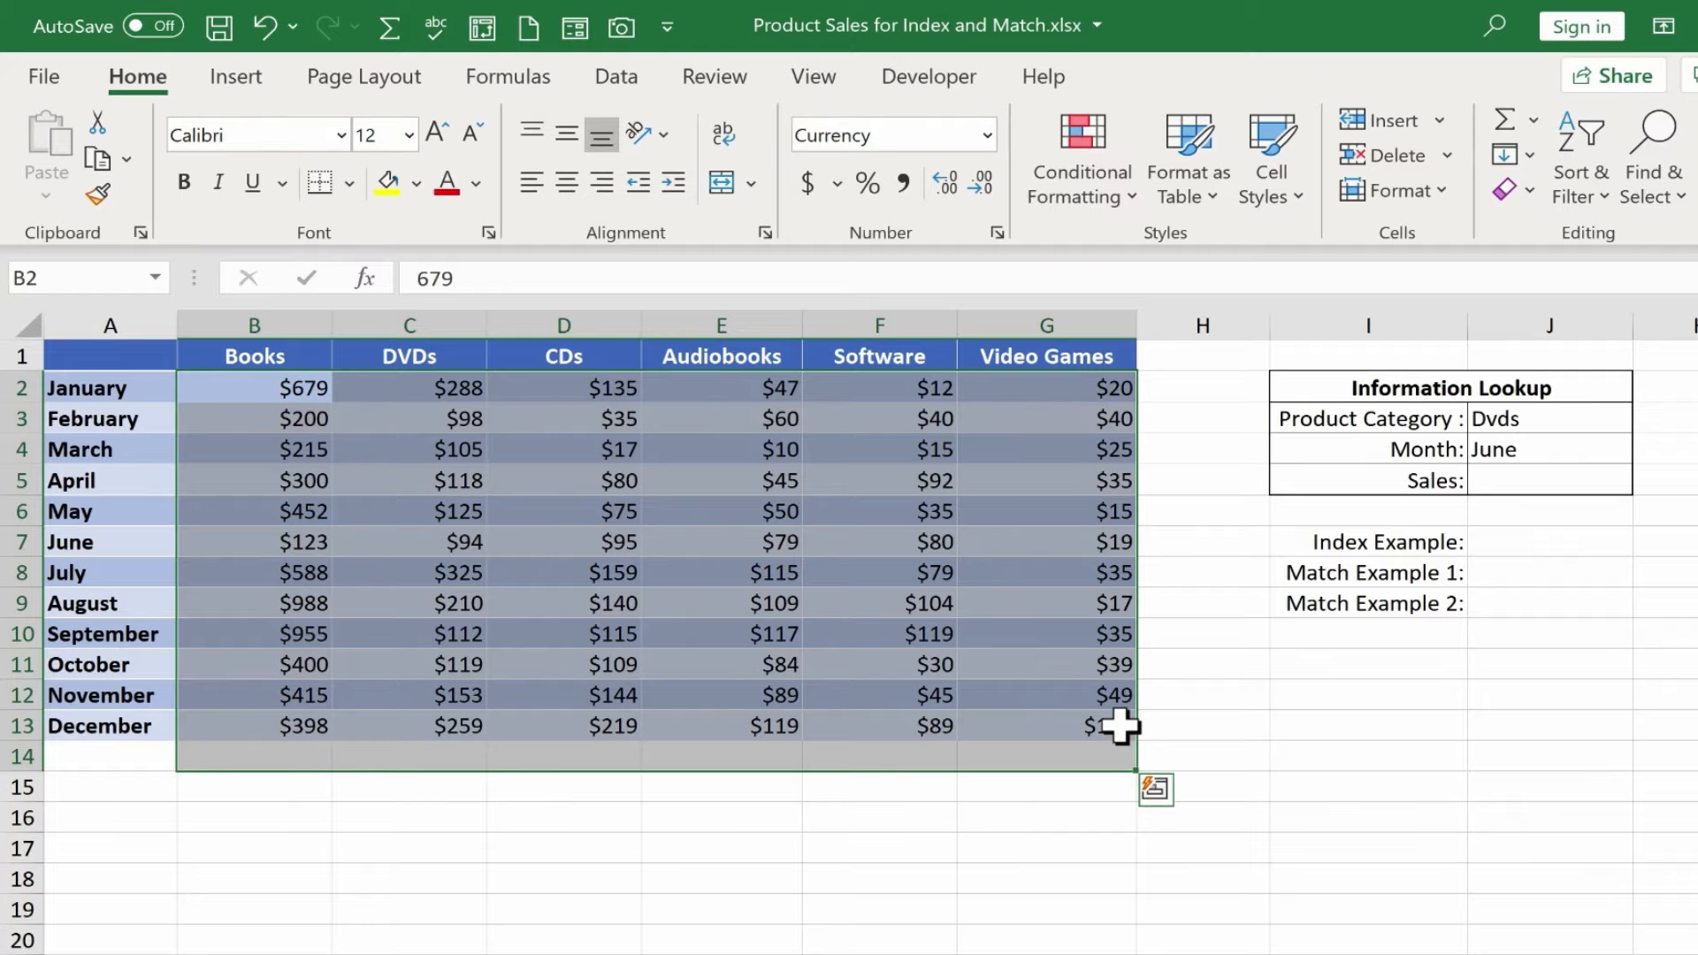
key(shift+Up)
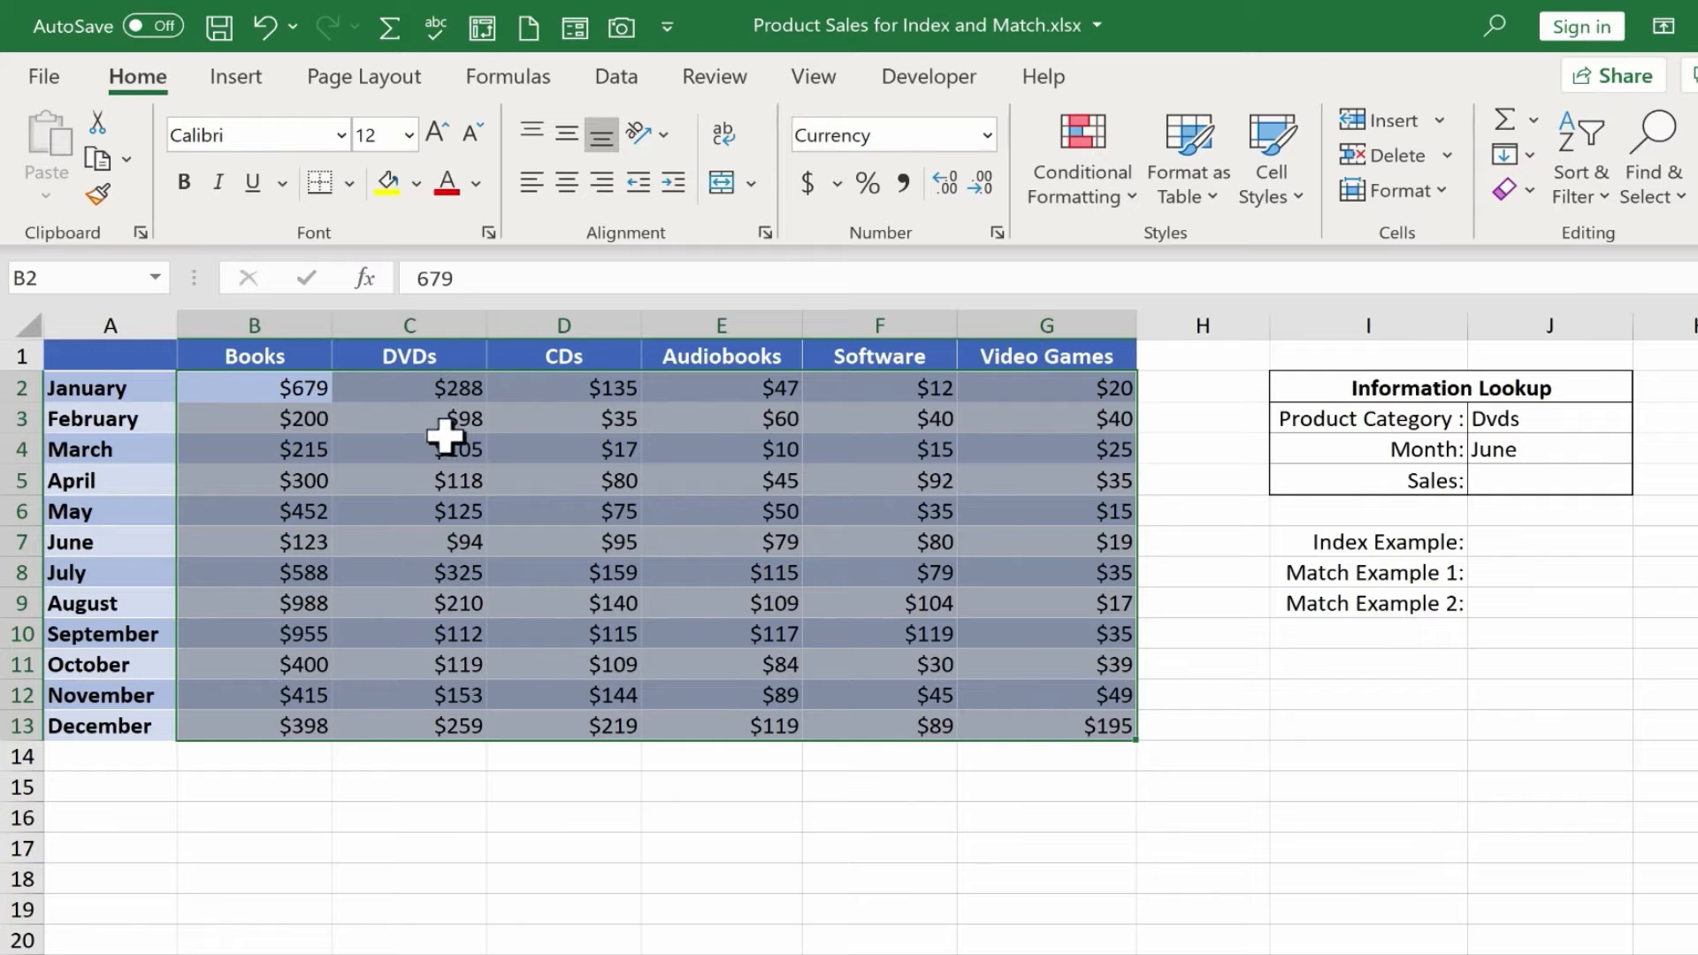
Step: Enter an INDEX formula in Index Example cell J7 returning row 3, column 2 of the range B2:G13
click(1604, 530)
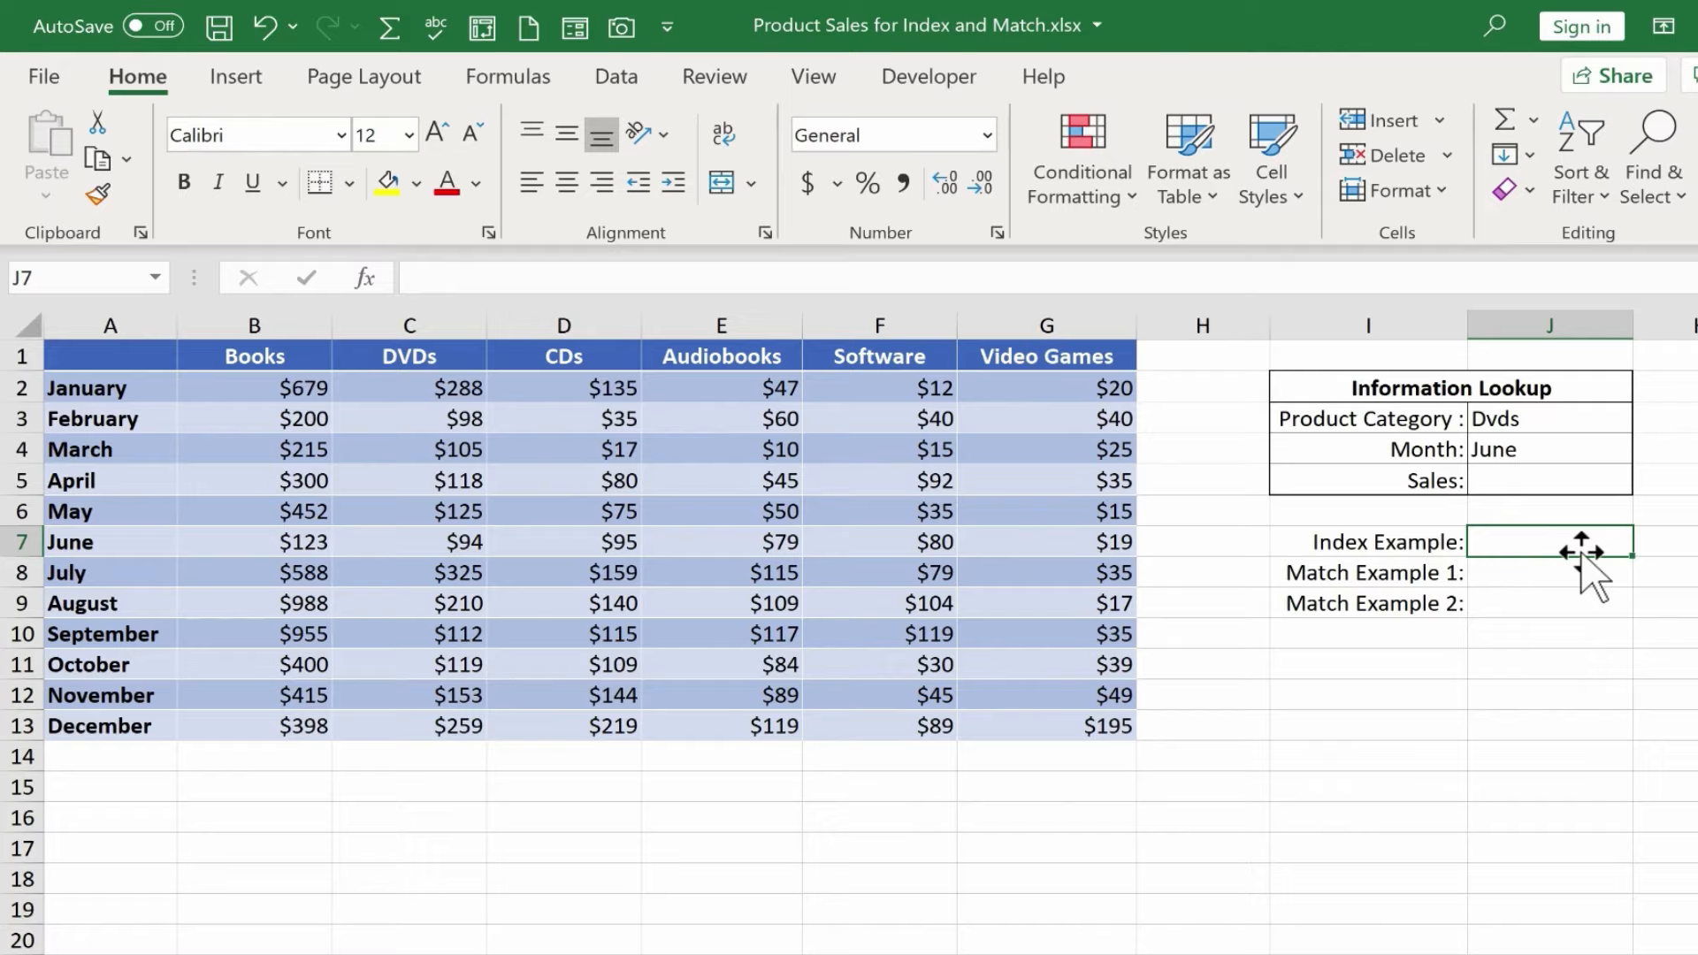
text(=index)
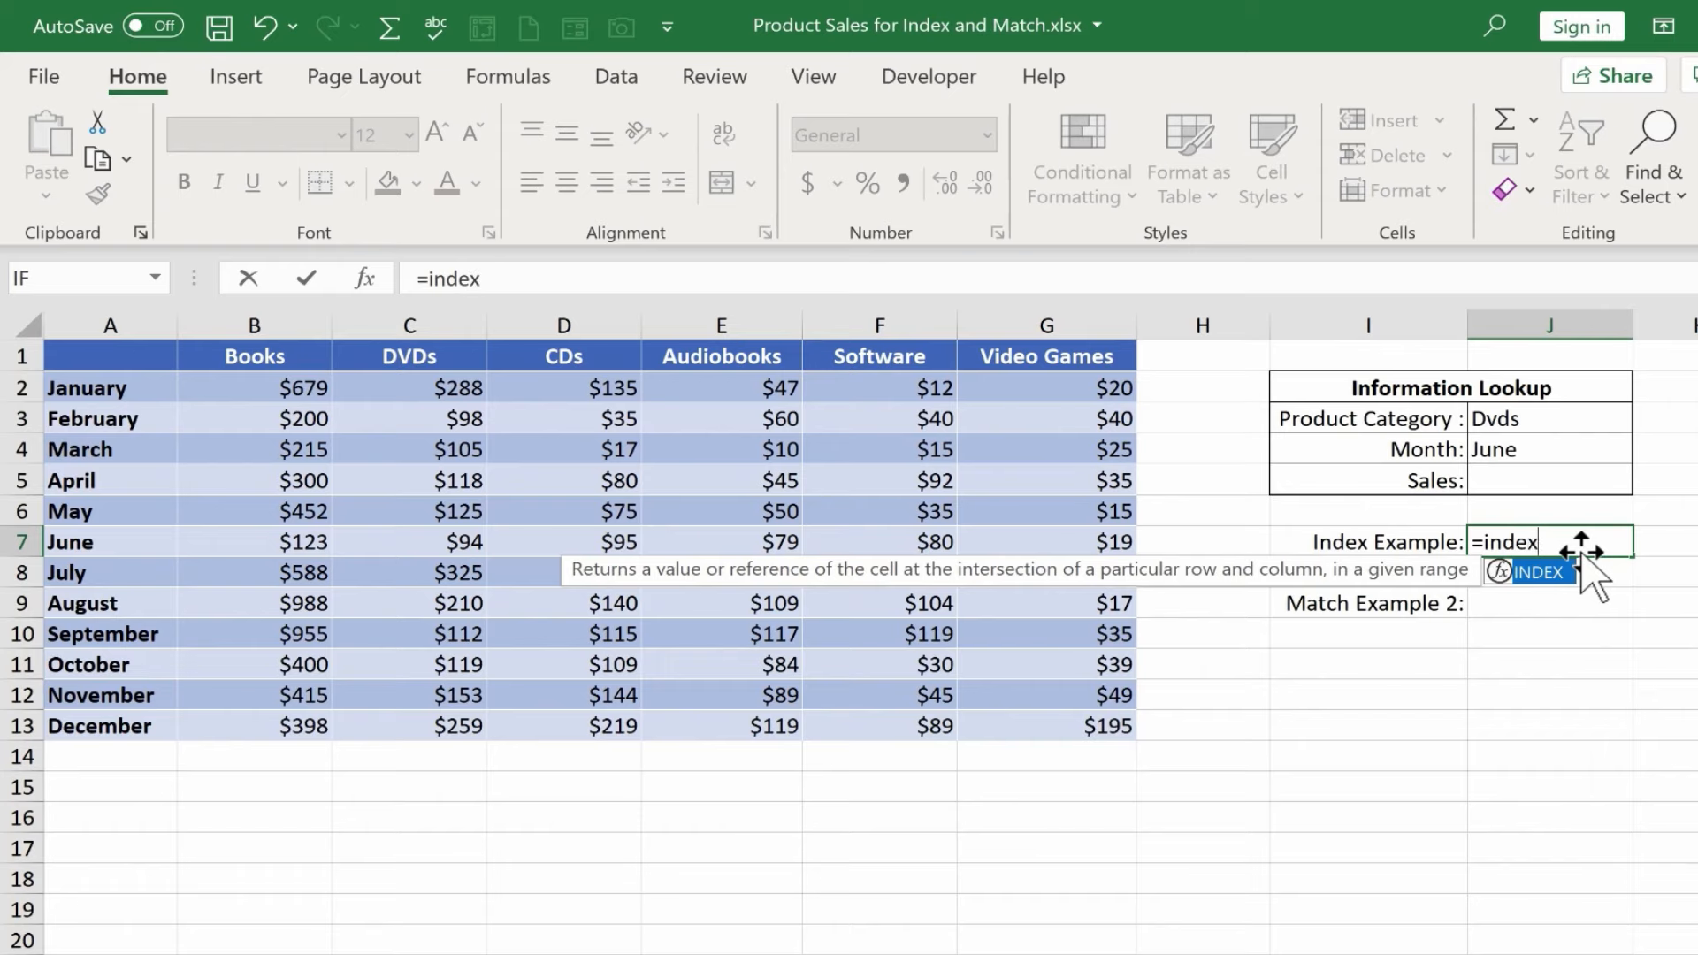
text(()
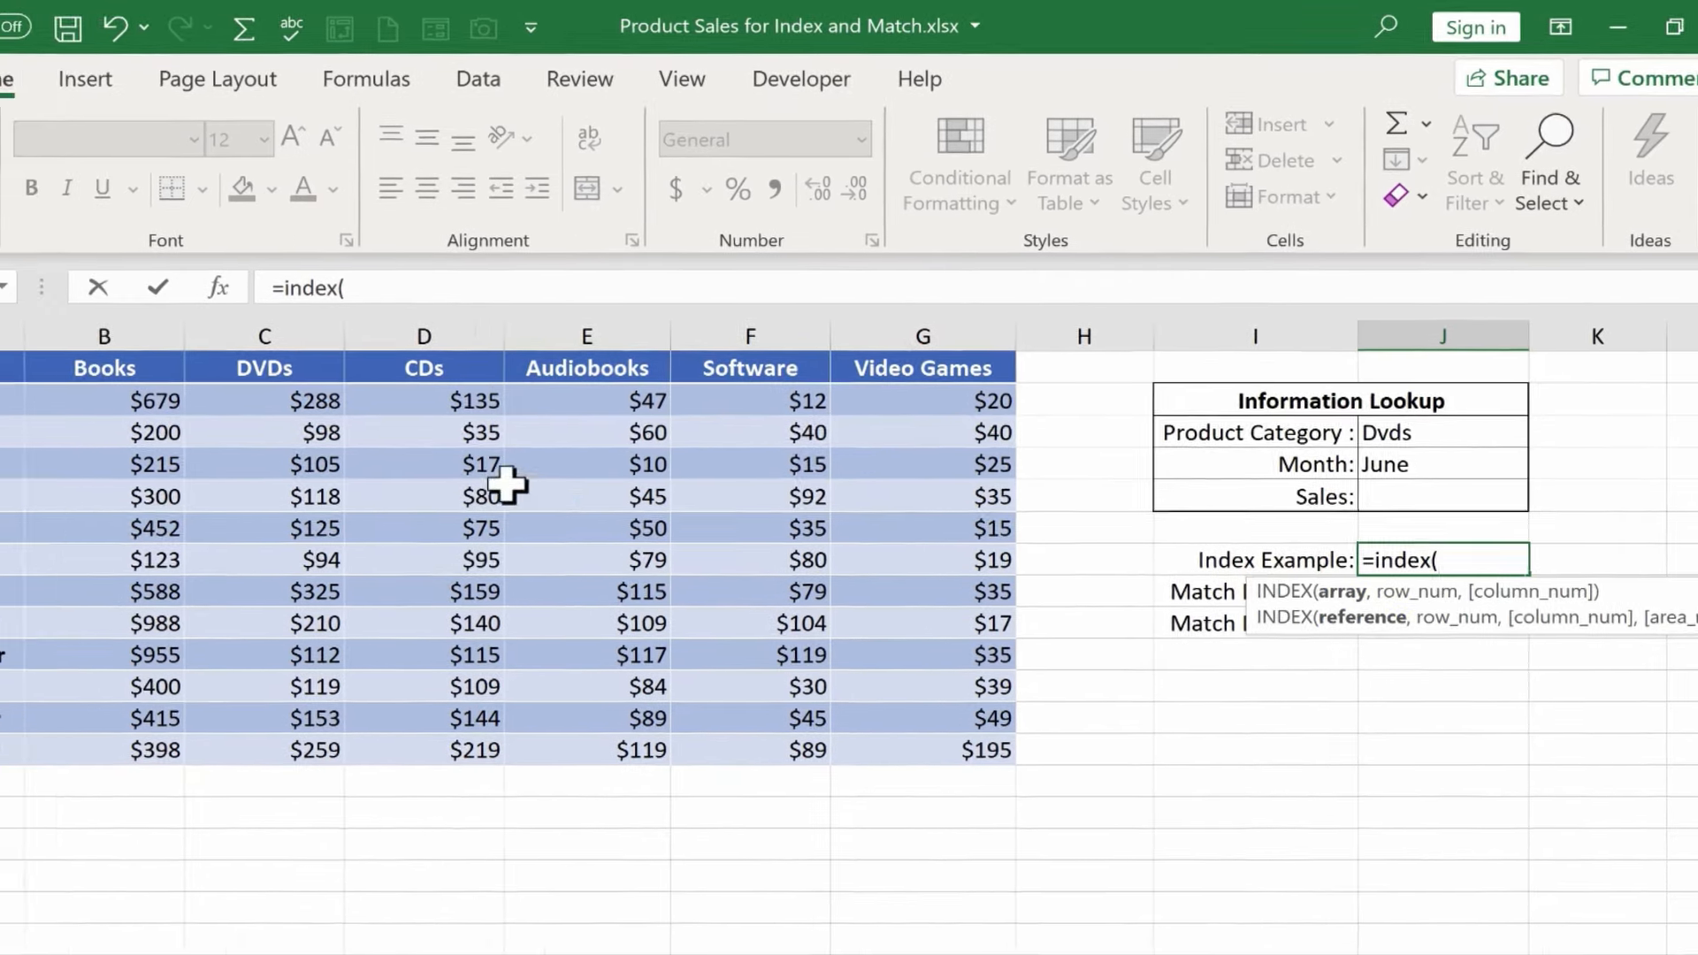
click(16, 412)
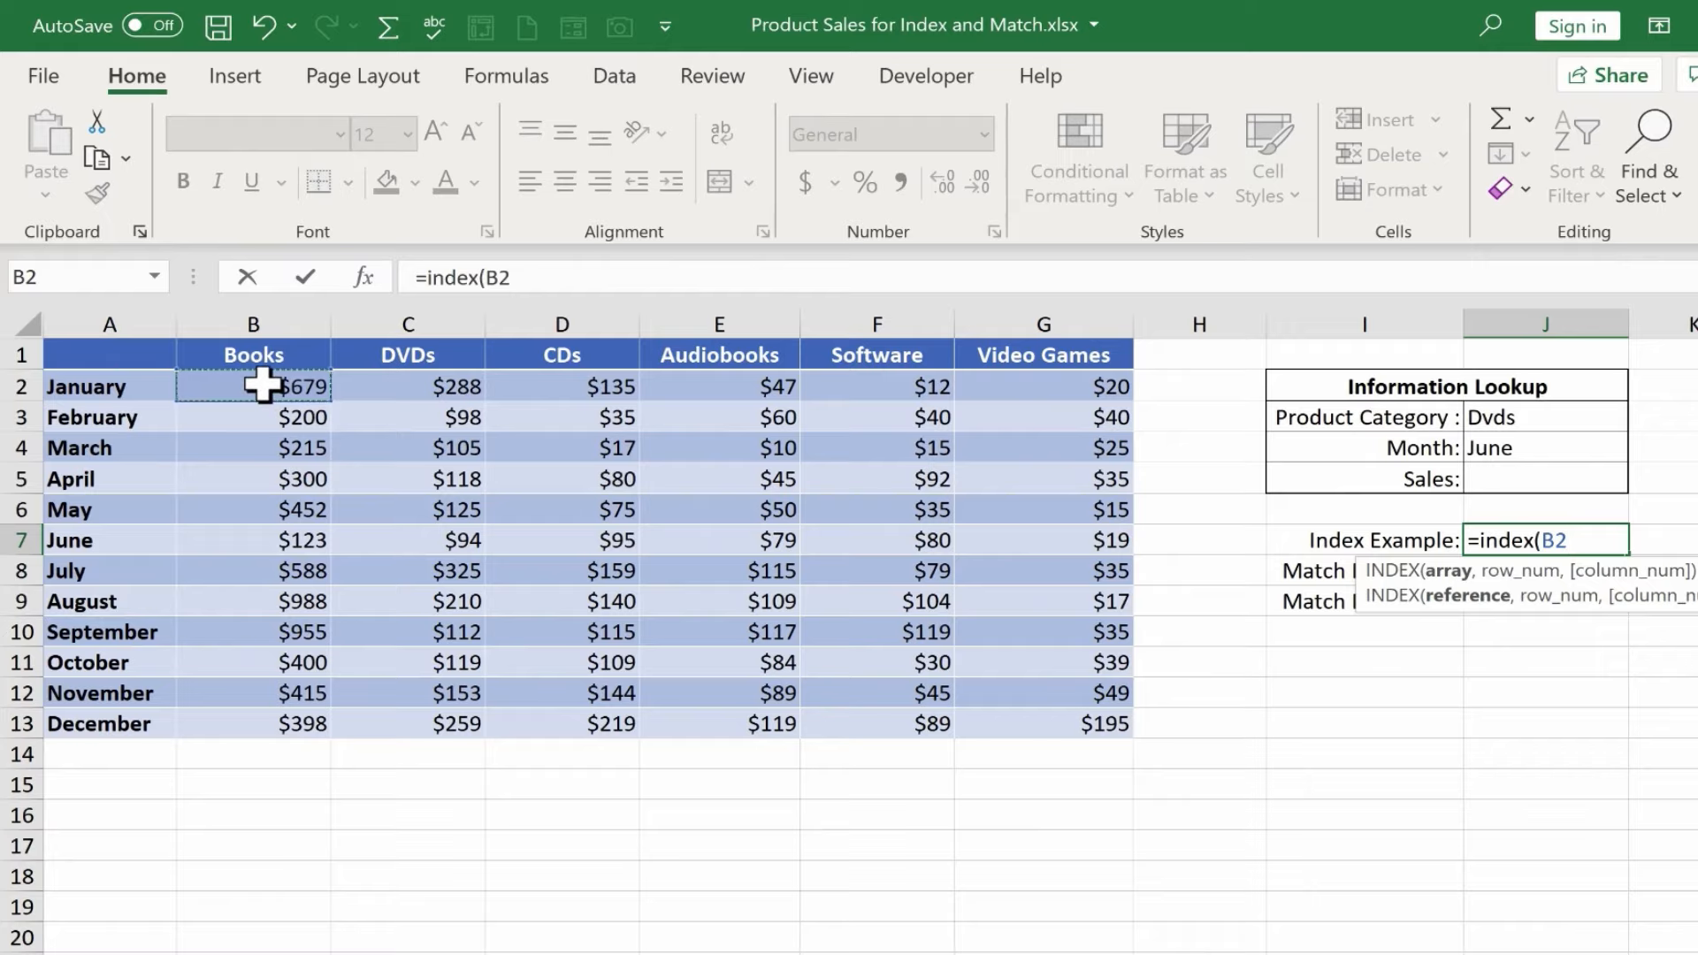
drag(263, 384, 1086, 728)
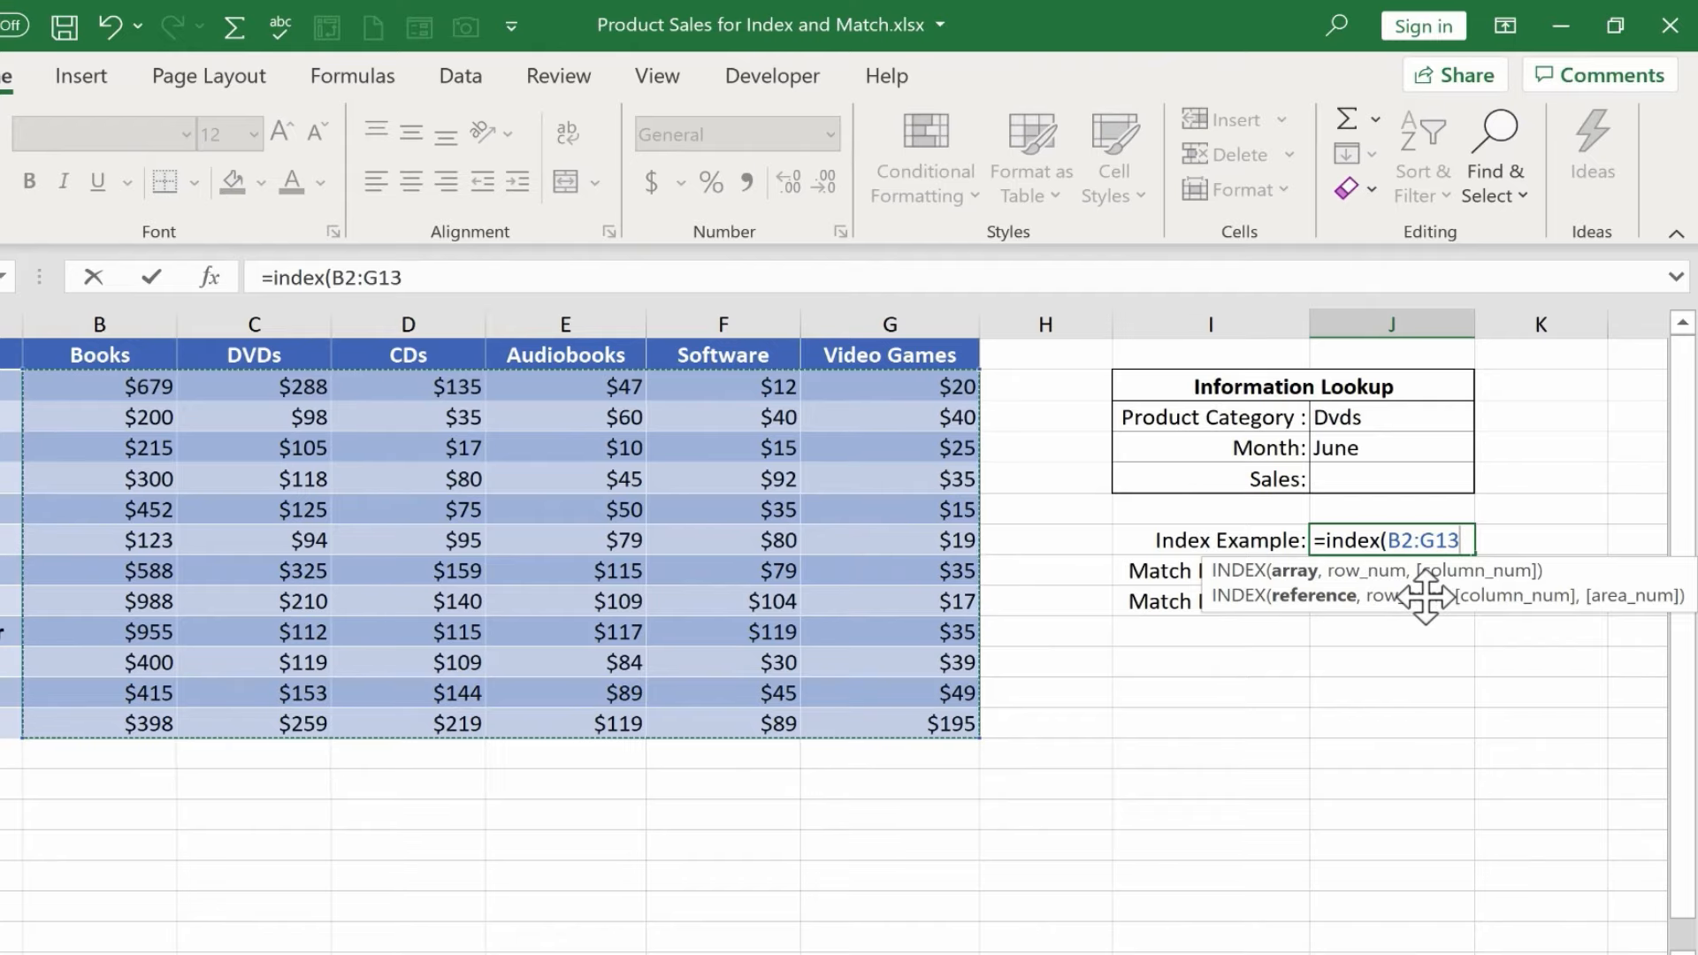
text(,)
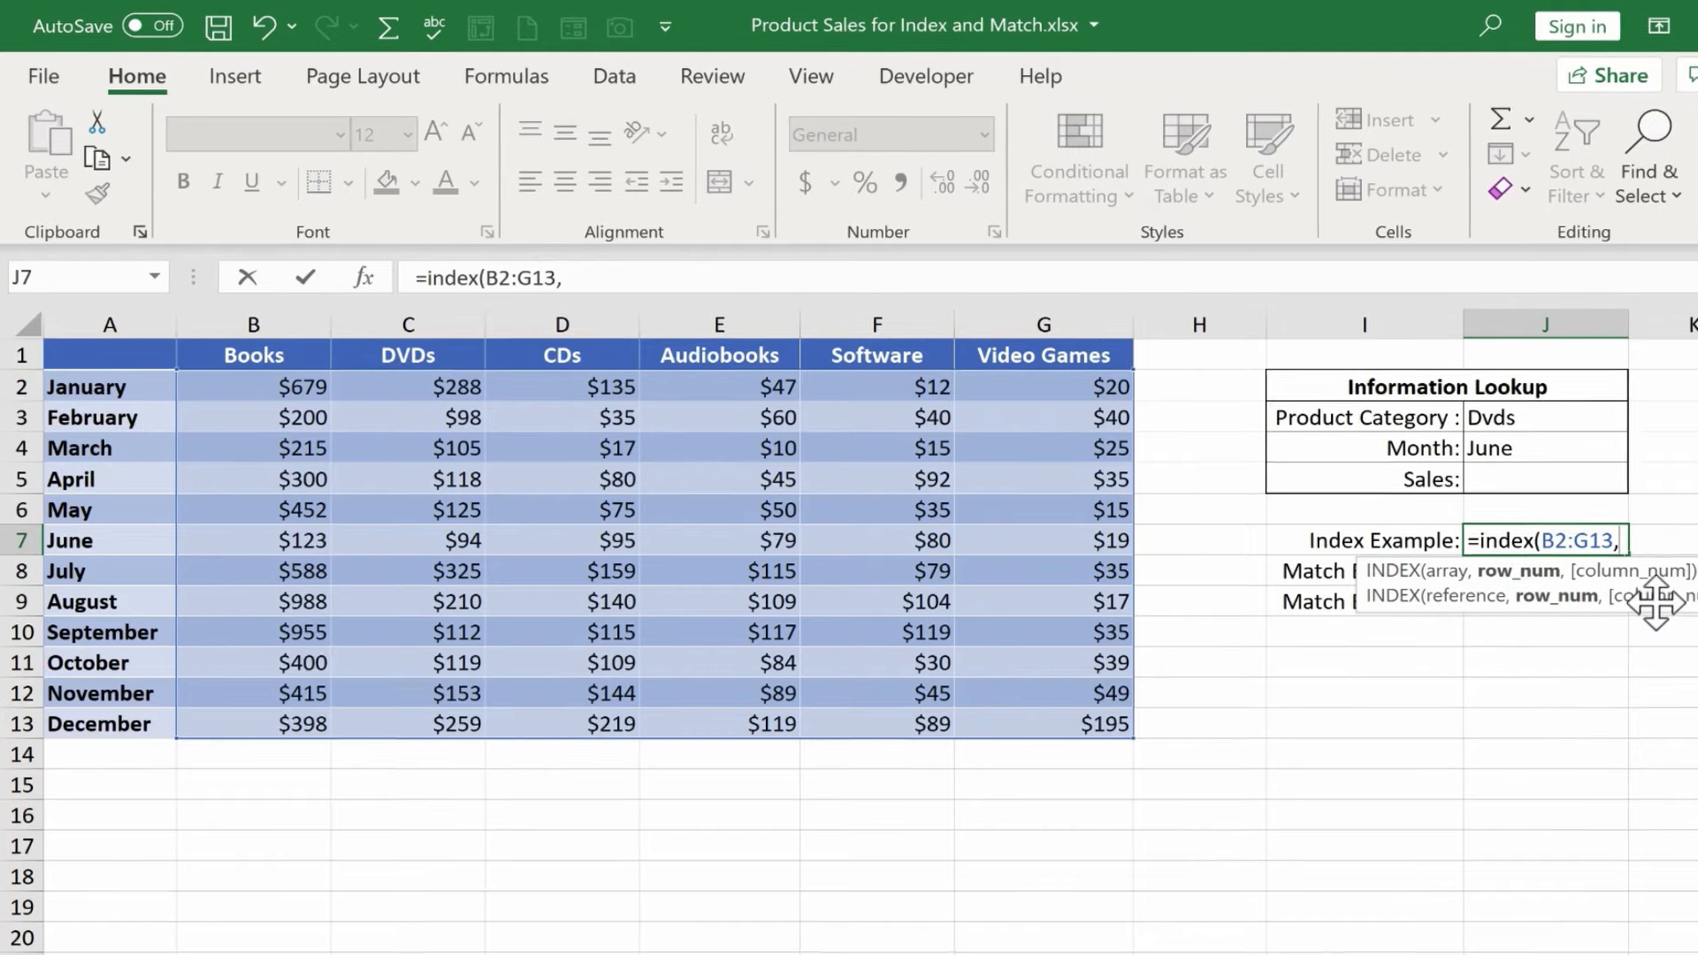
text(3)
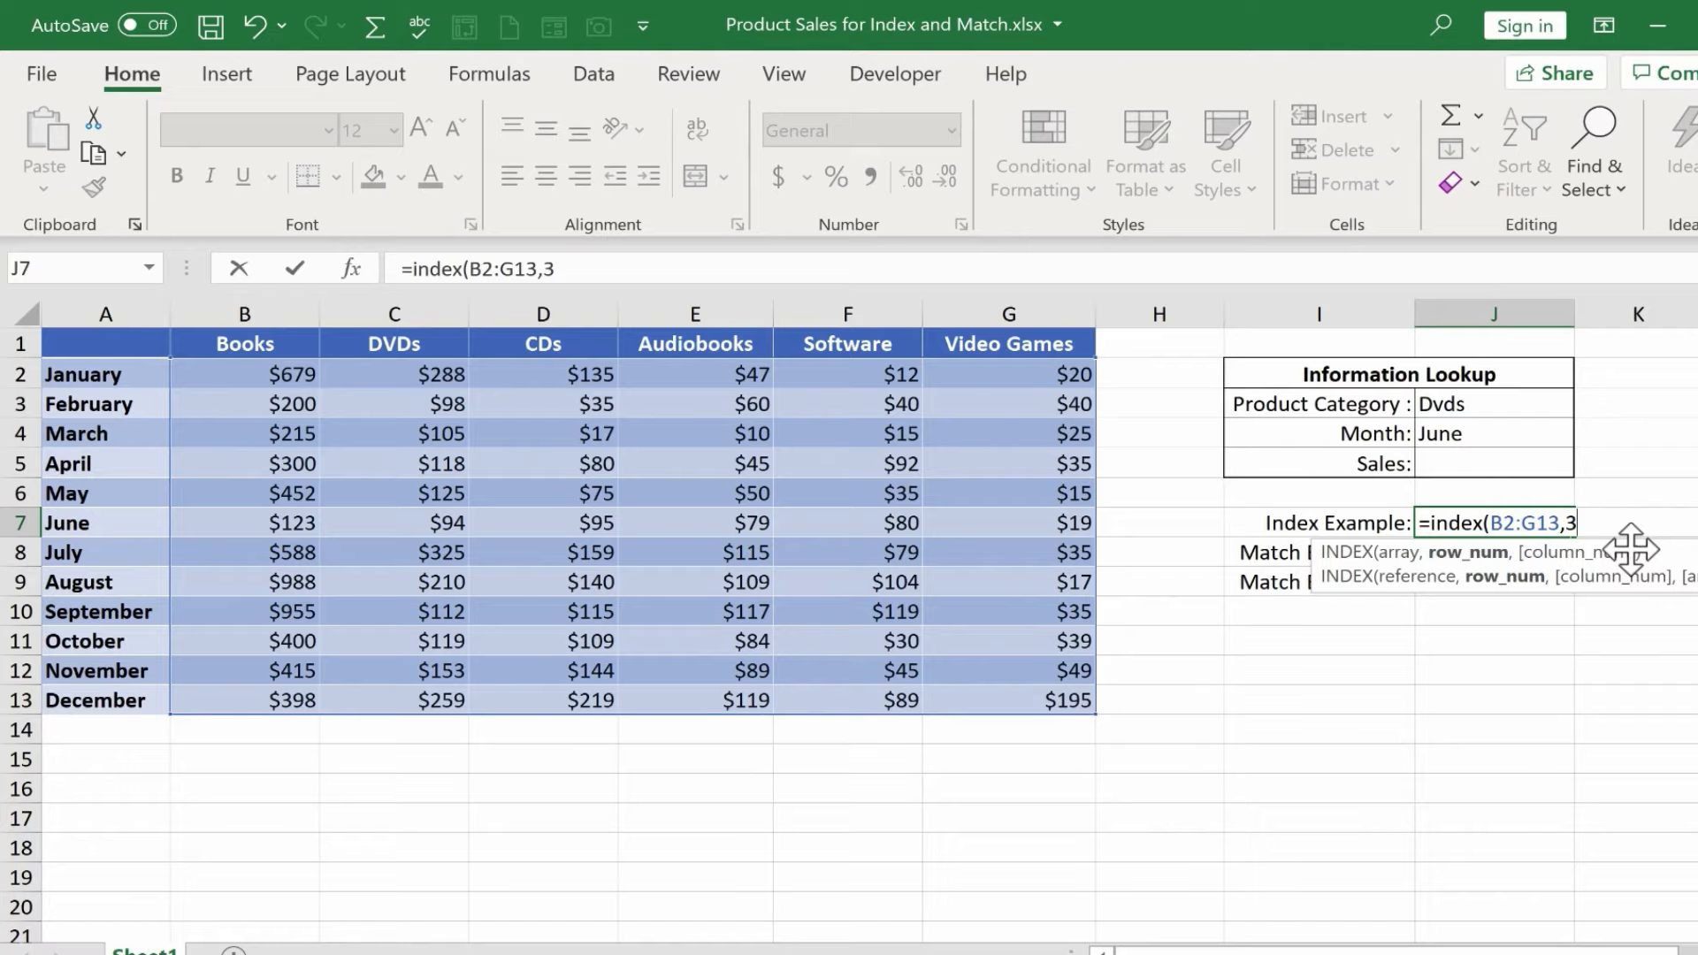
text(,2)
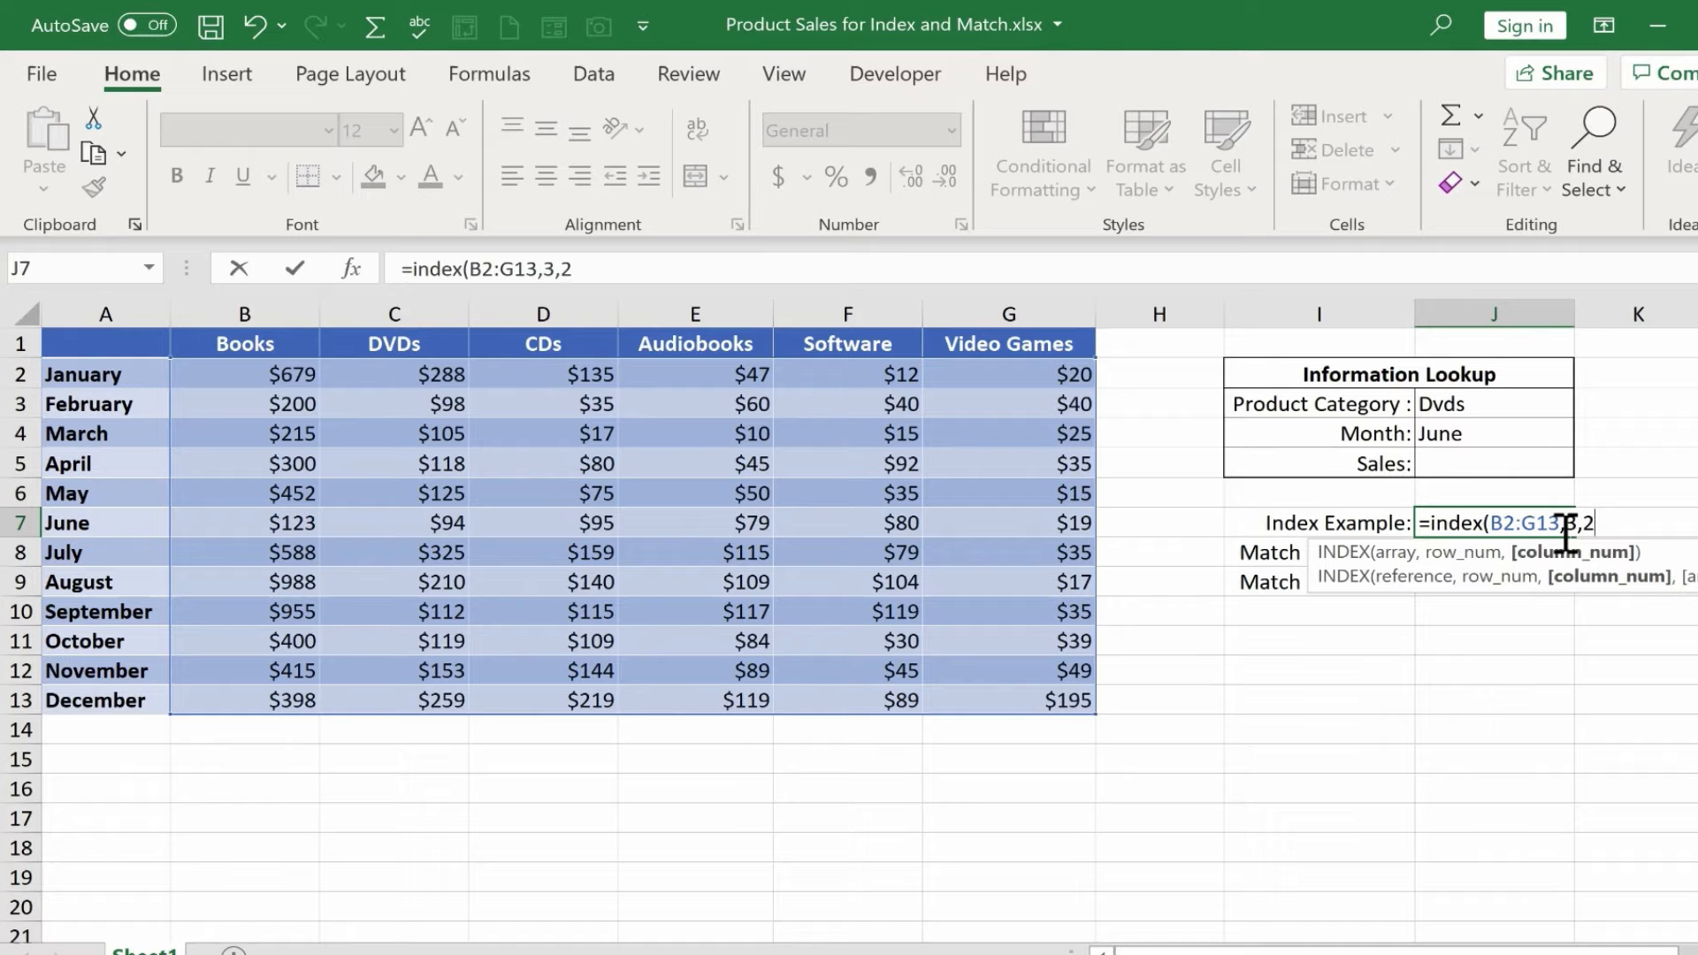
text())
key(BackSpace)
key(Return)
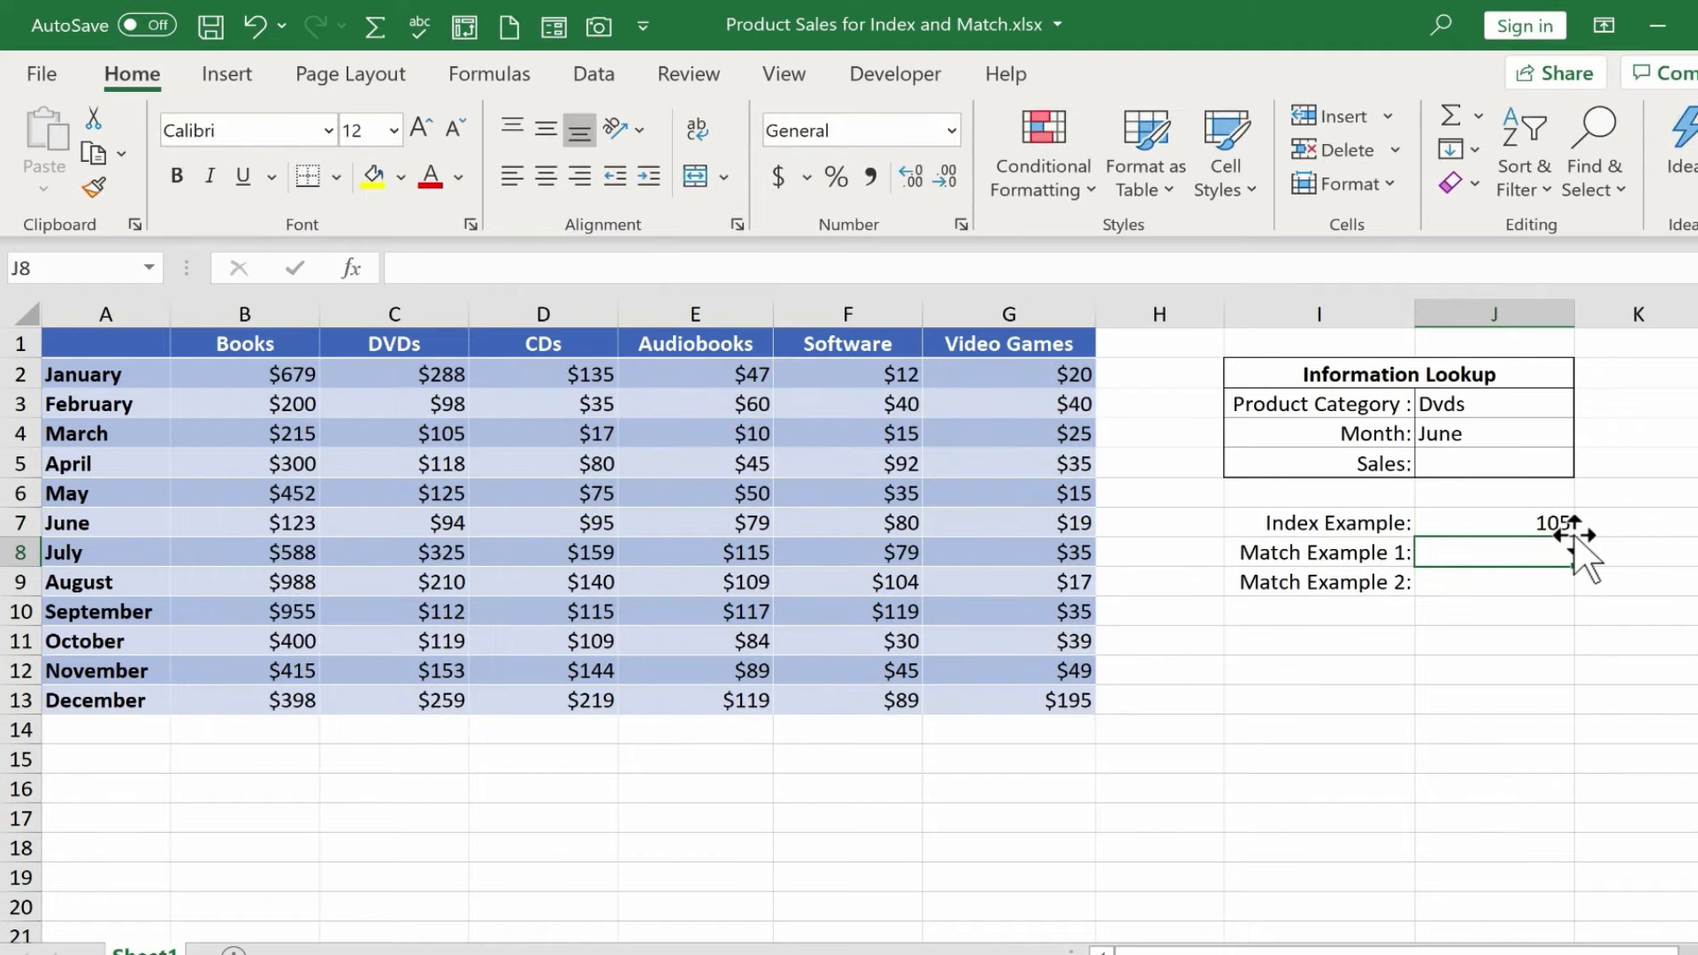
Step: Check the March DVDs cell against the Index Example and examine the row and column arguments of its formula
click(438, 431)
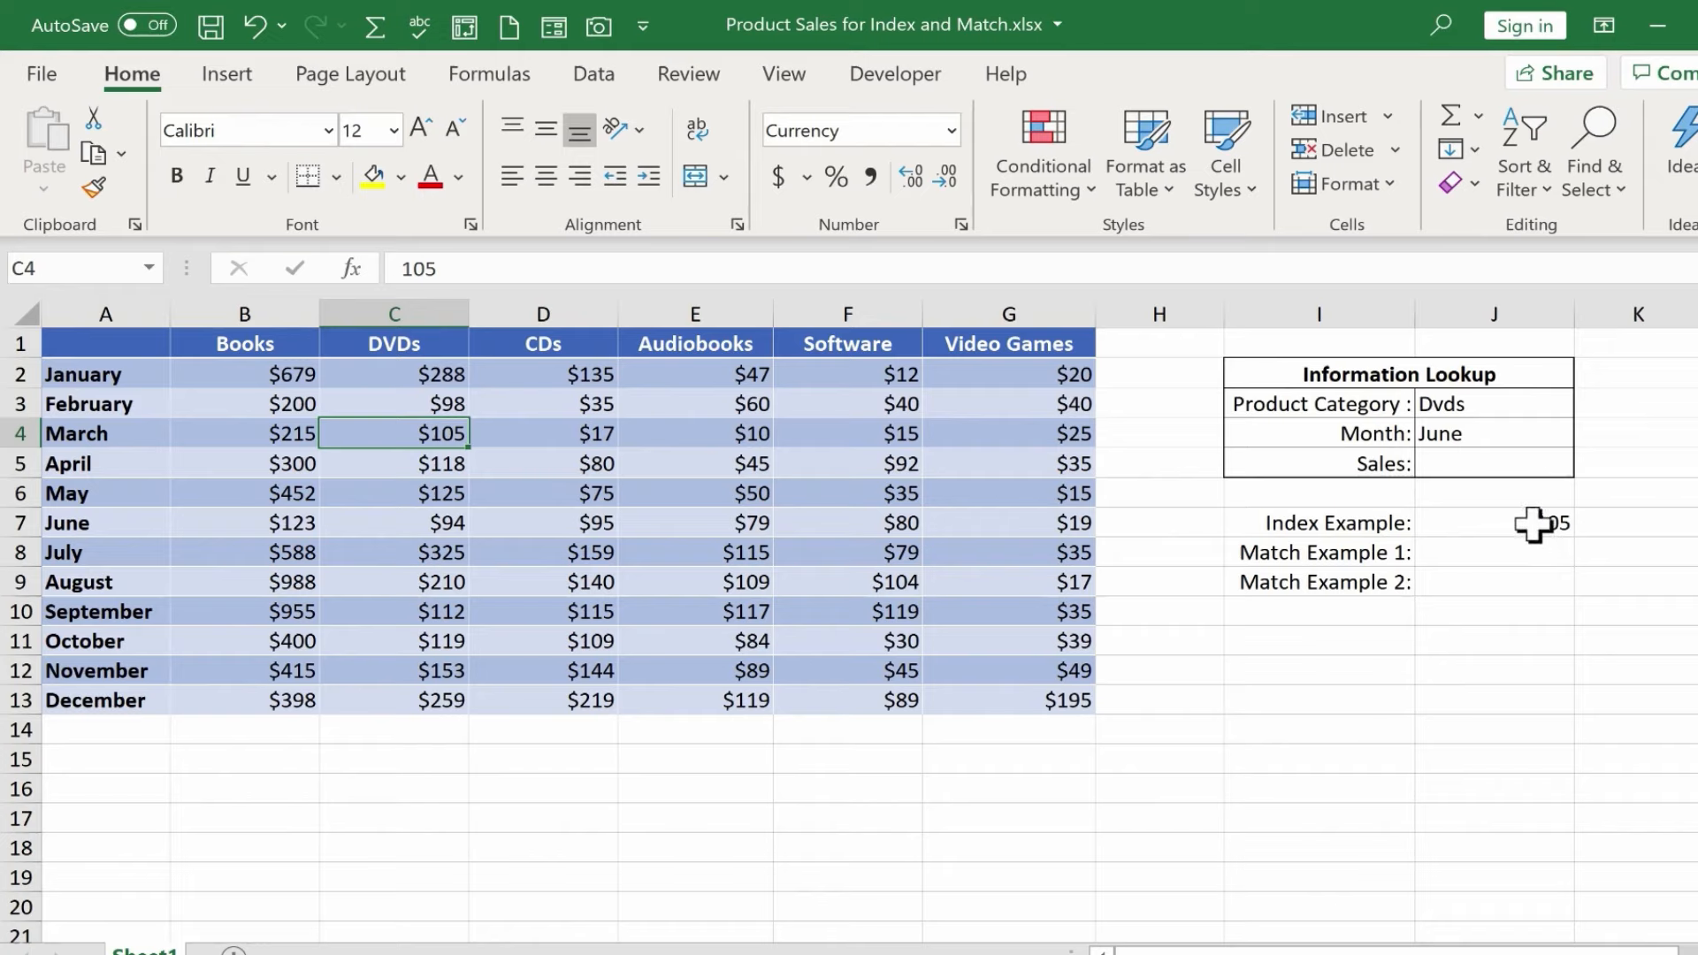
double_click(1534, 524)
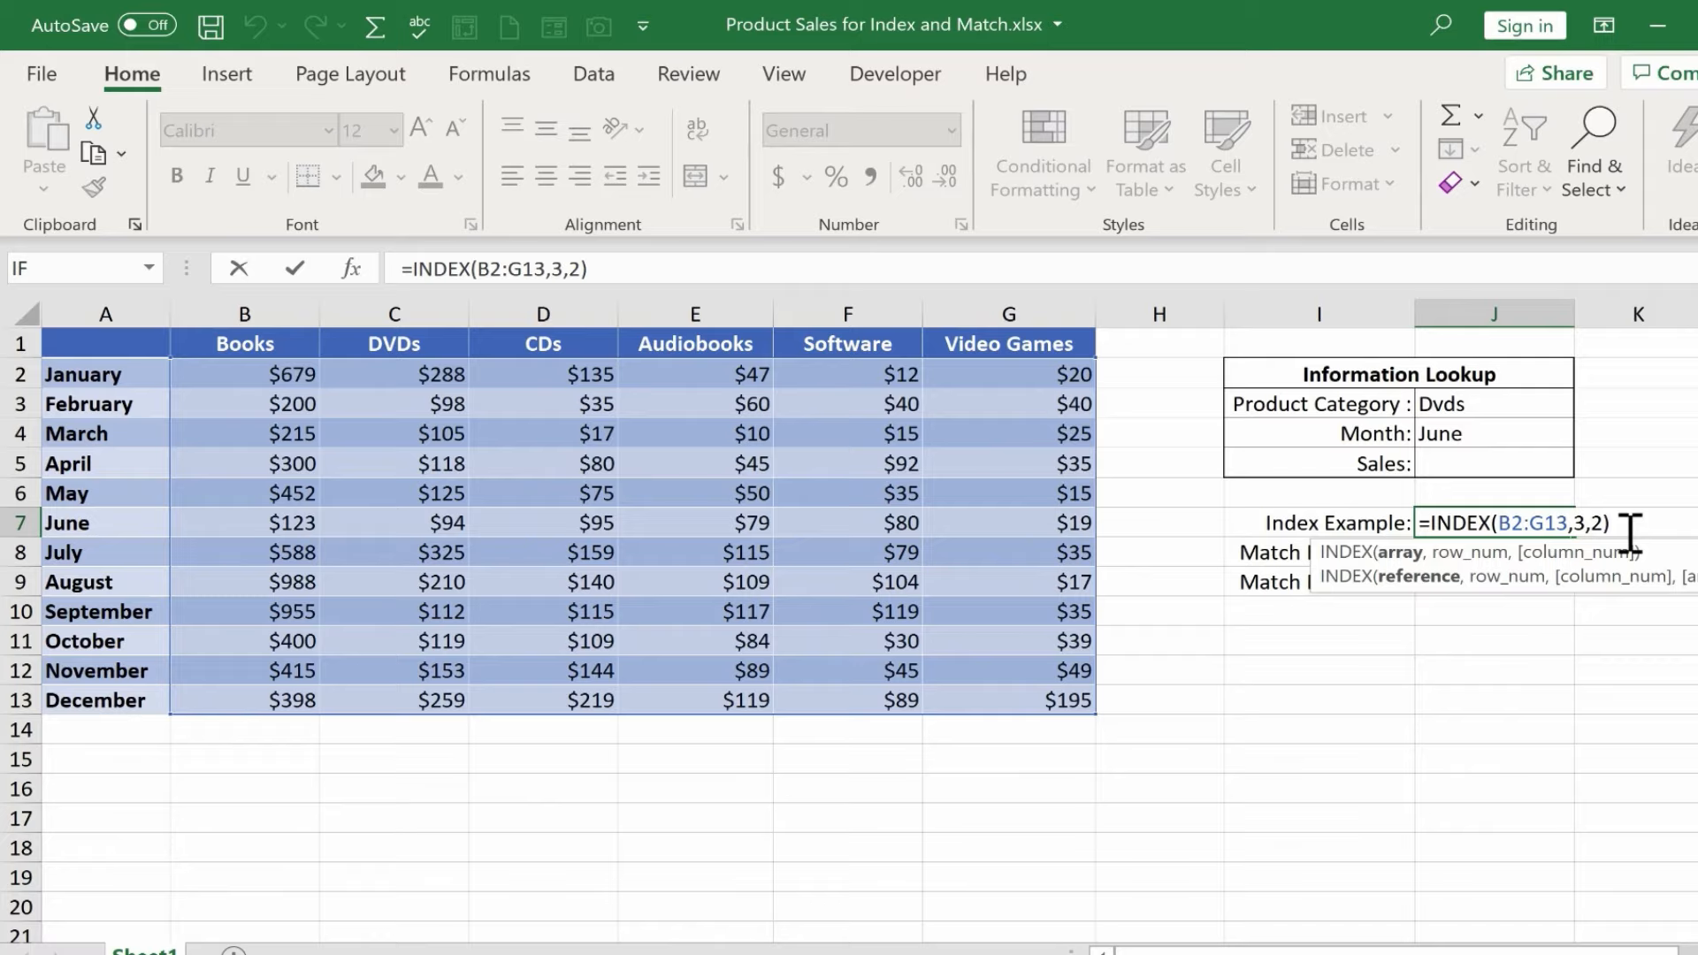
mouse_move(1574, 523)
mouse_down()
mouse_move(1618, 523)
mouse_move(1603, 523)
mouse_up()
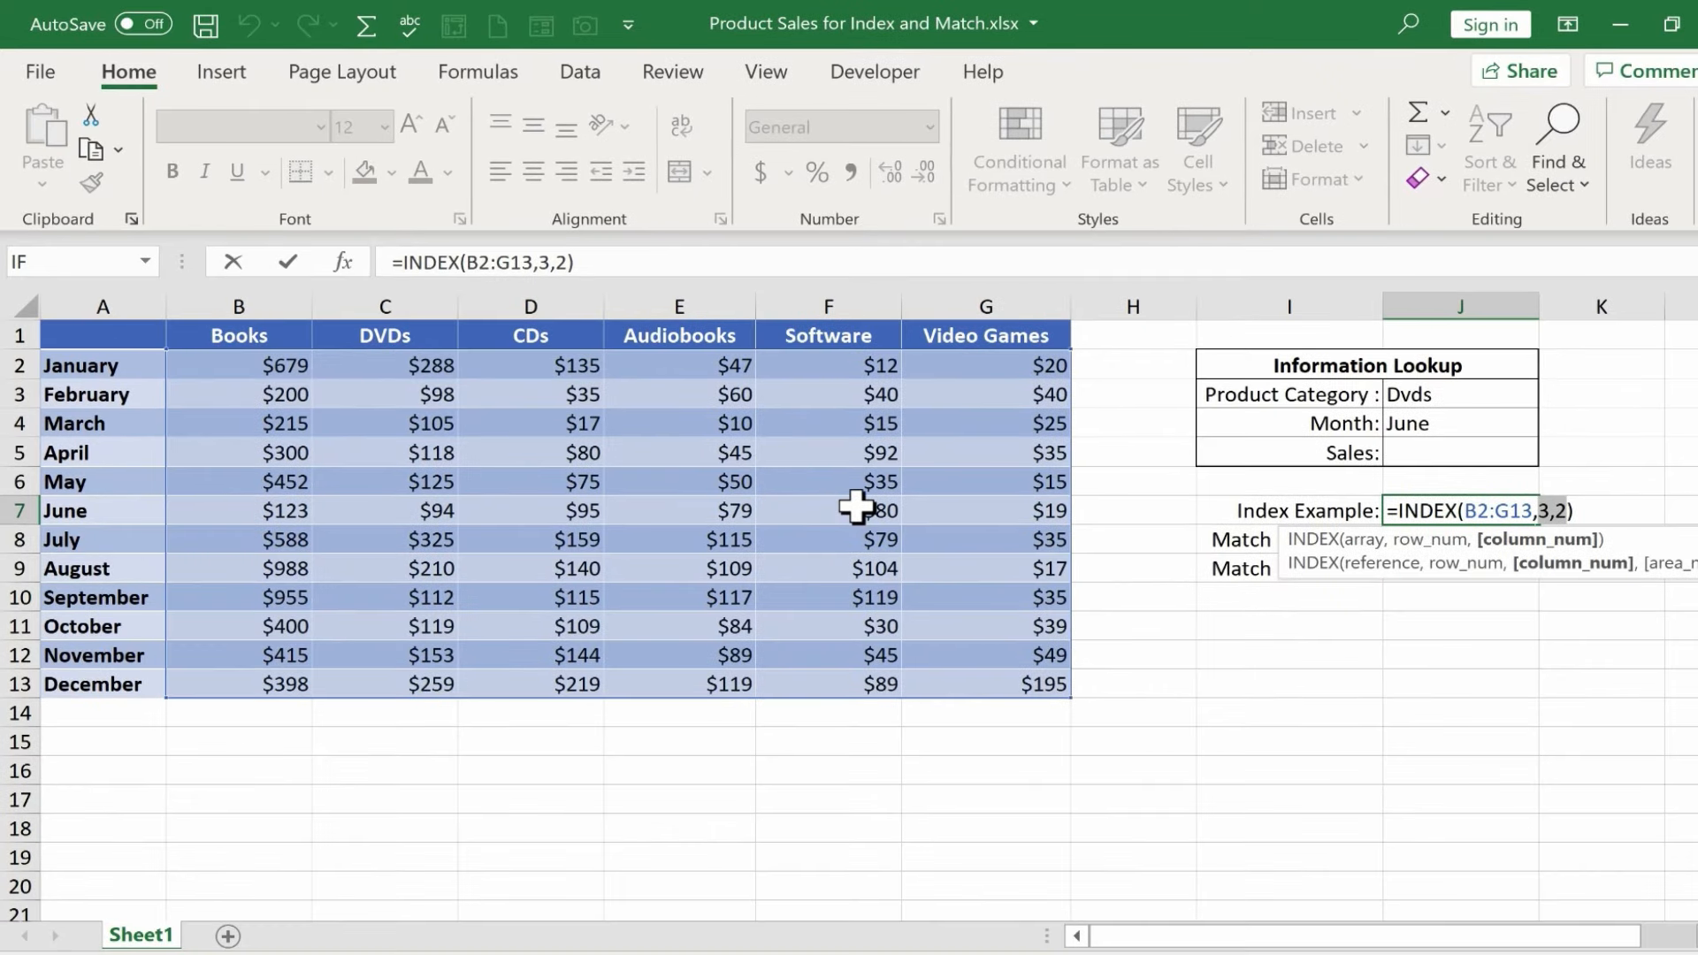
key(ctrl+Return)
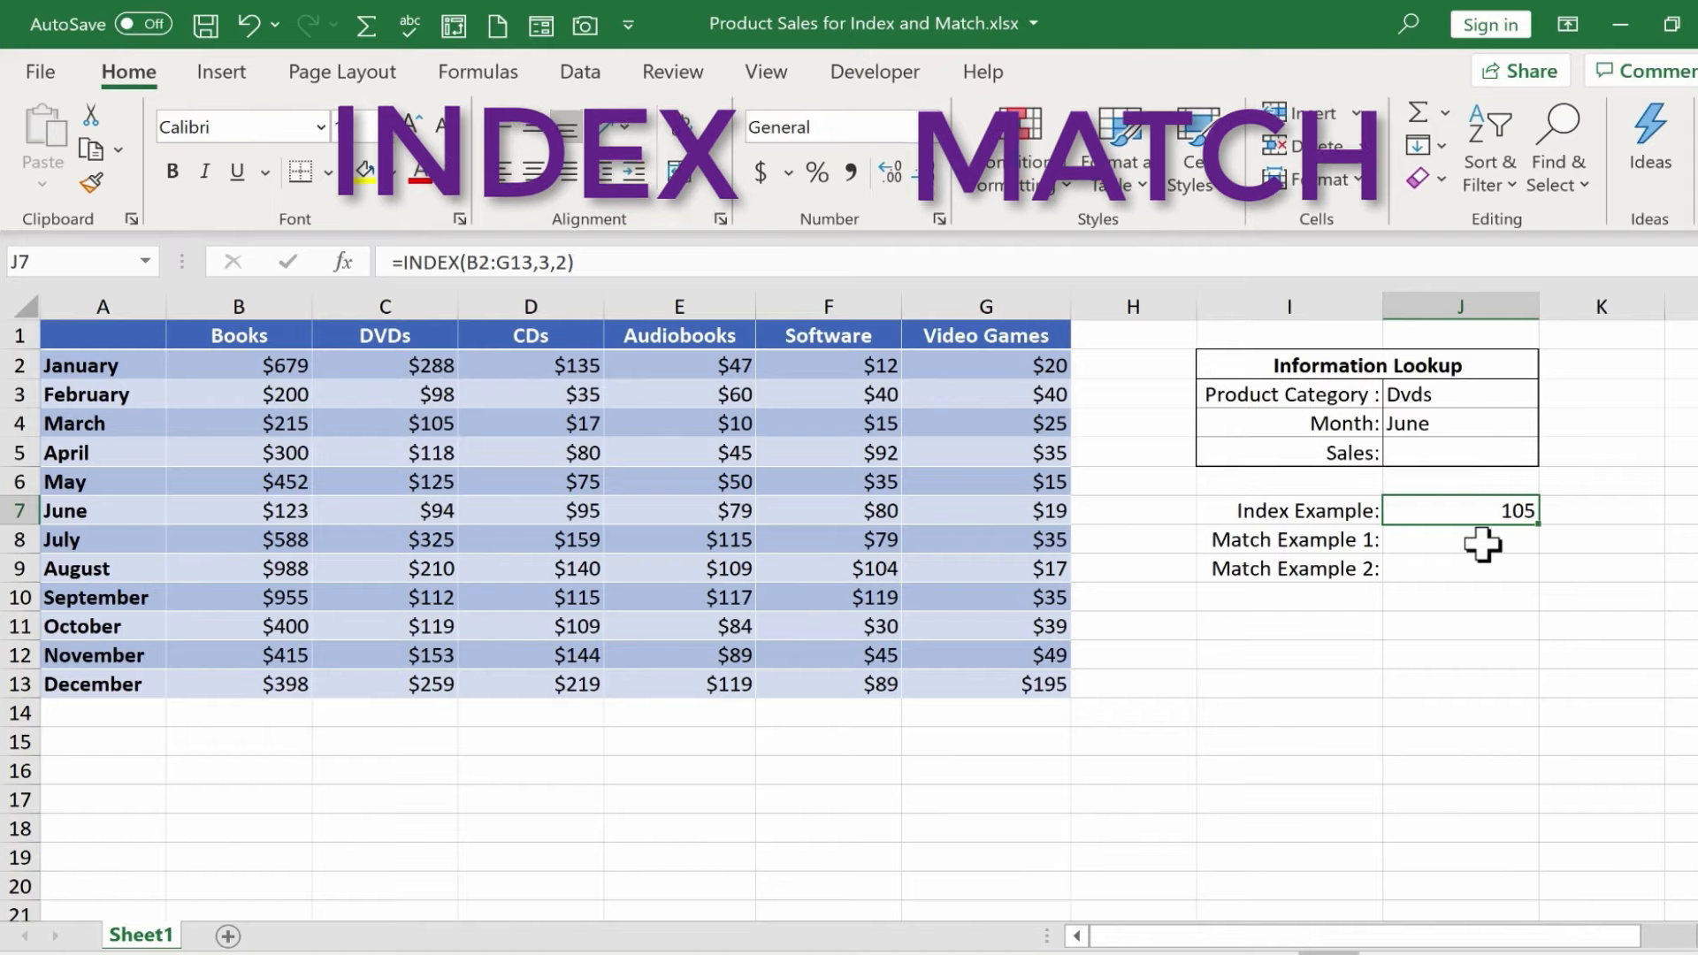
Step: Enter a MATCH formula in Match Example 1 cell J8 finding "July" in A2:A13 with match type 0
click(1426, 546)
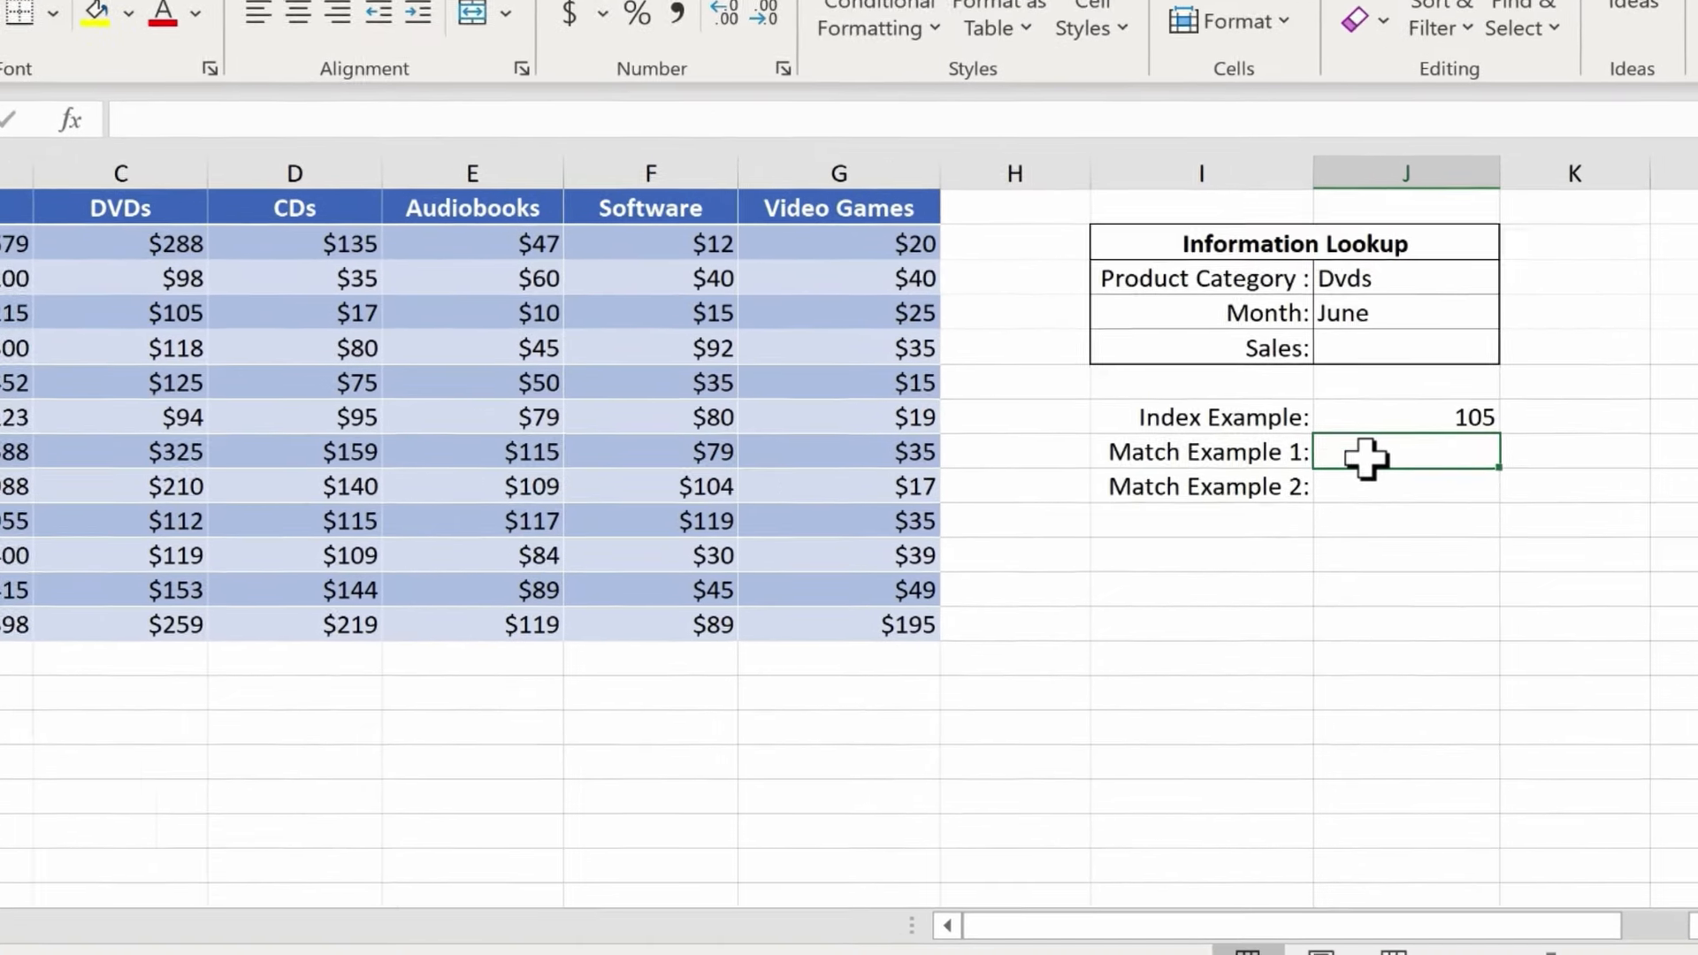
text(=match)
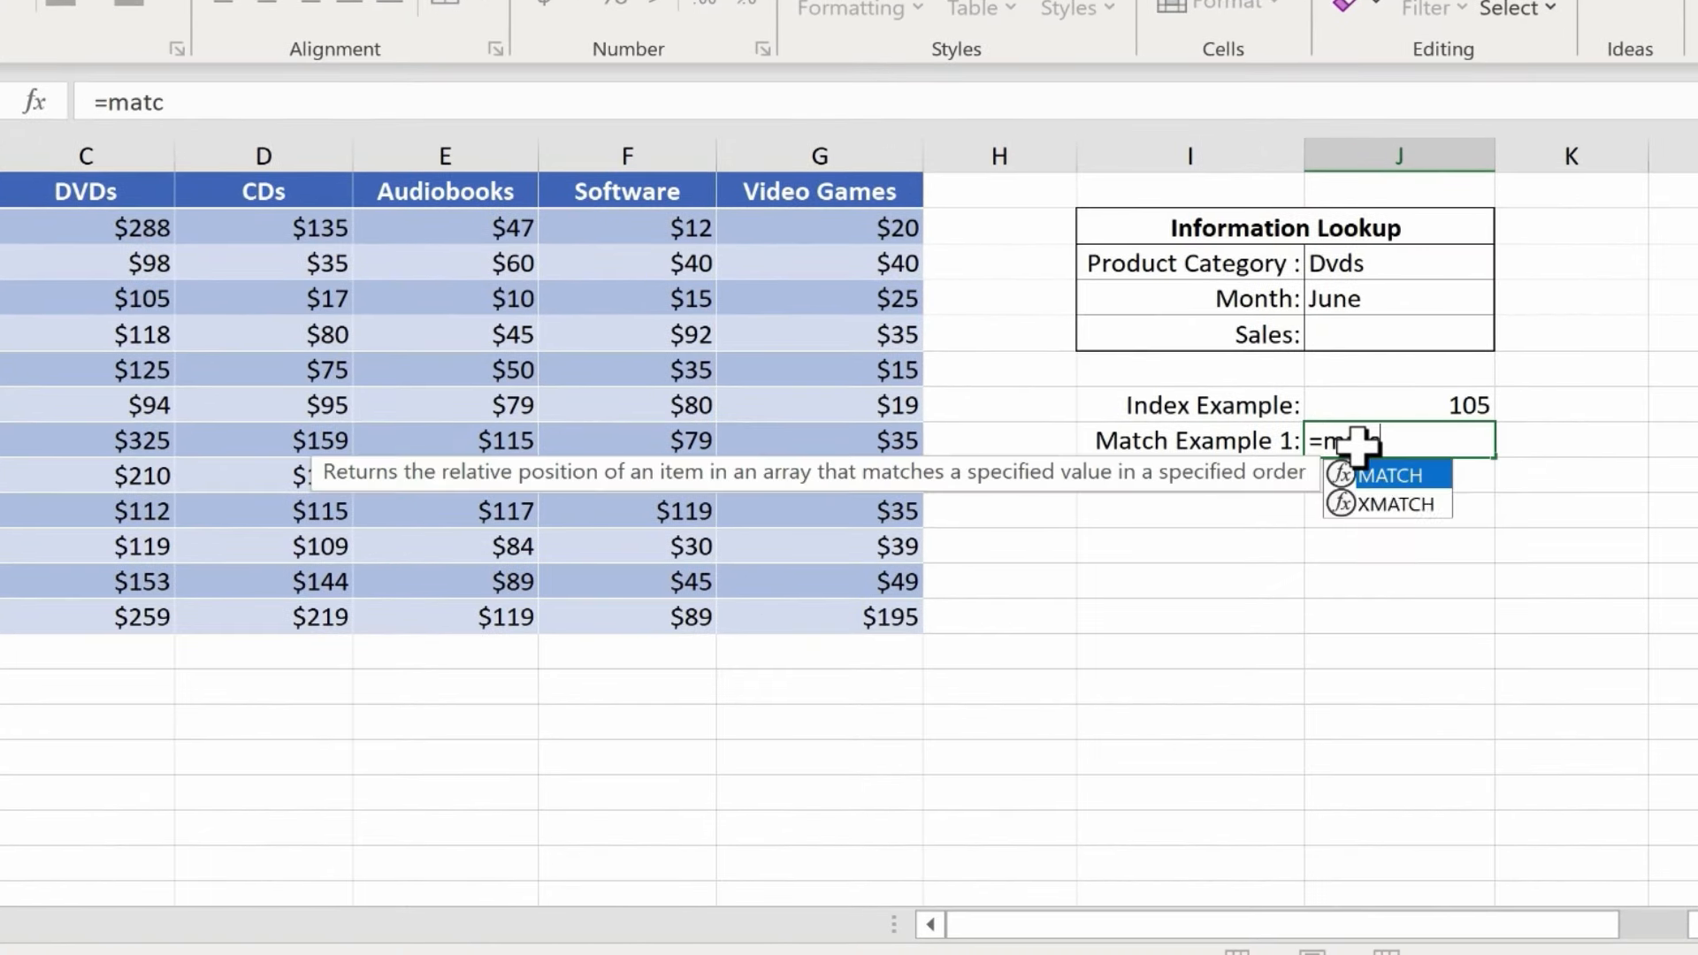
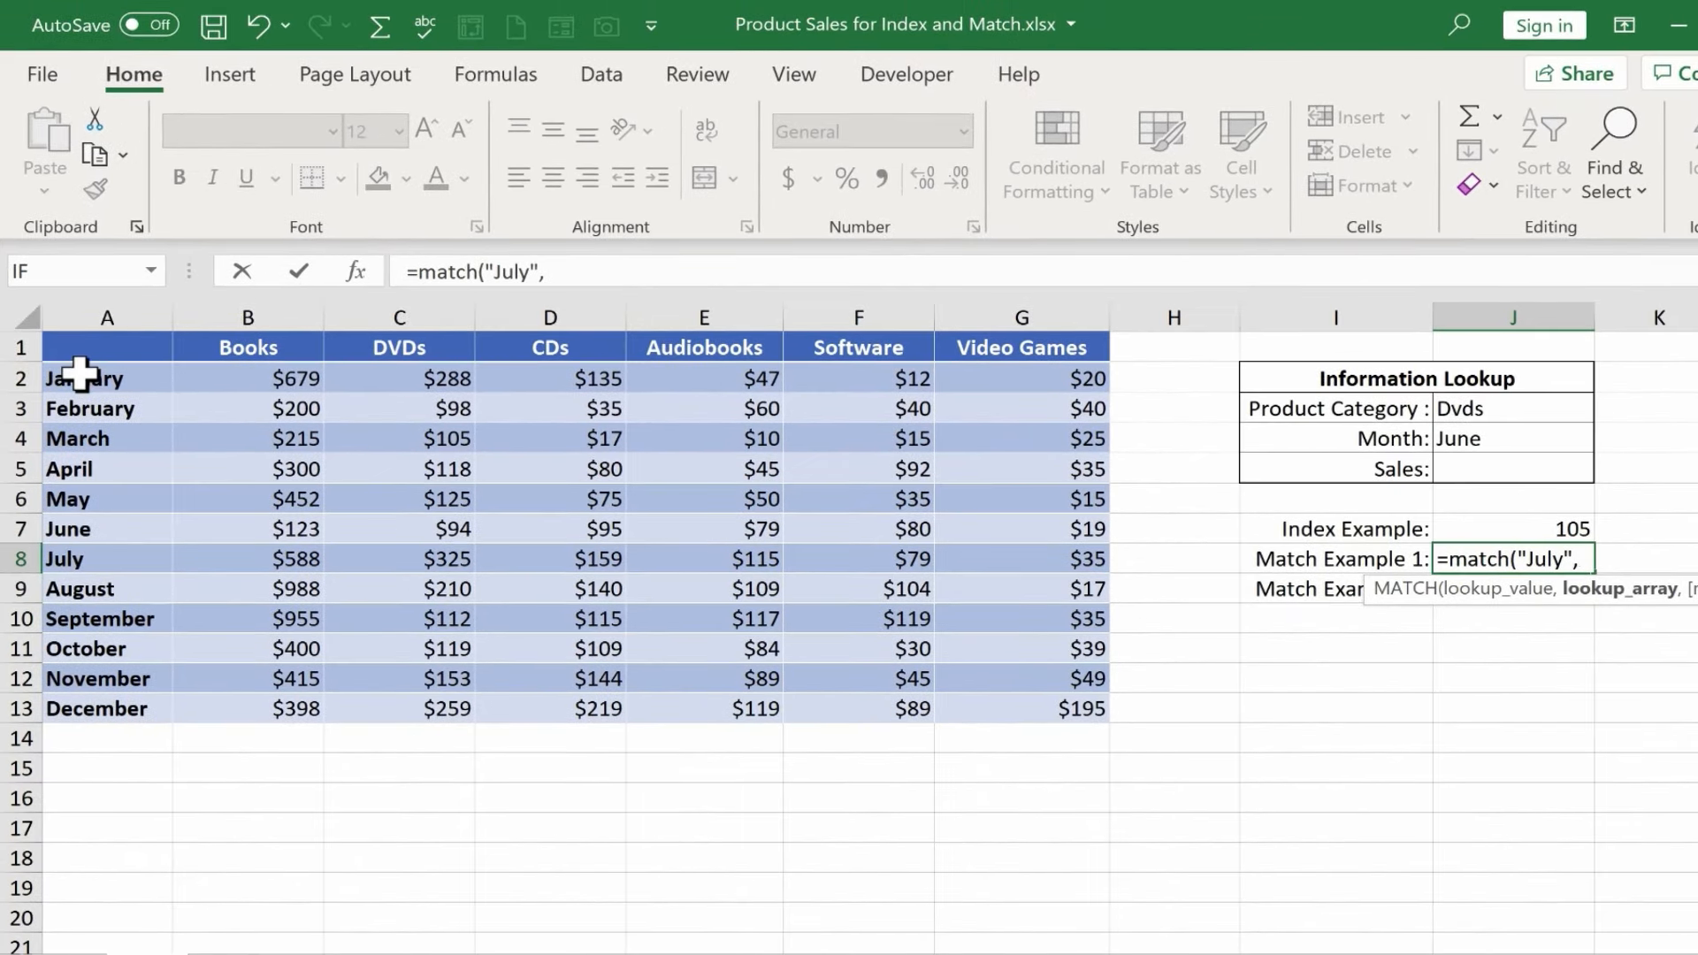
drag(78, 371, 96, 712)
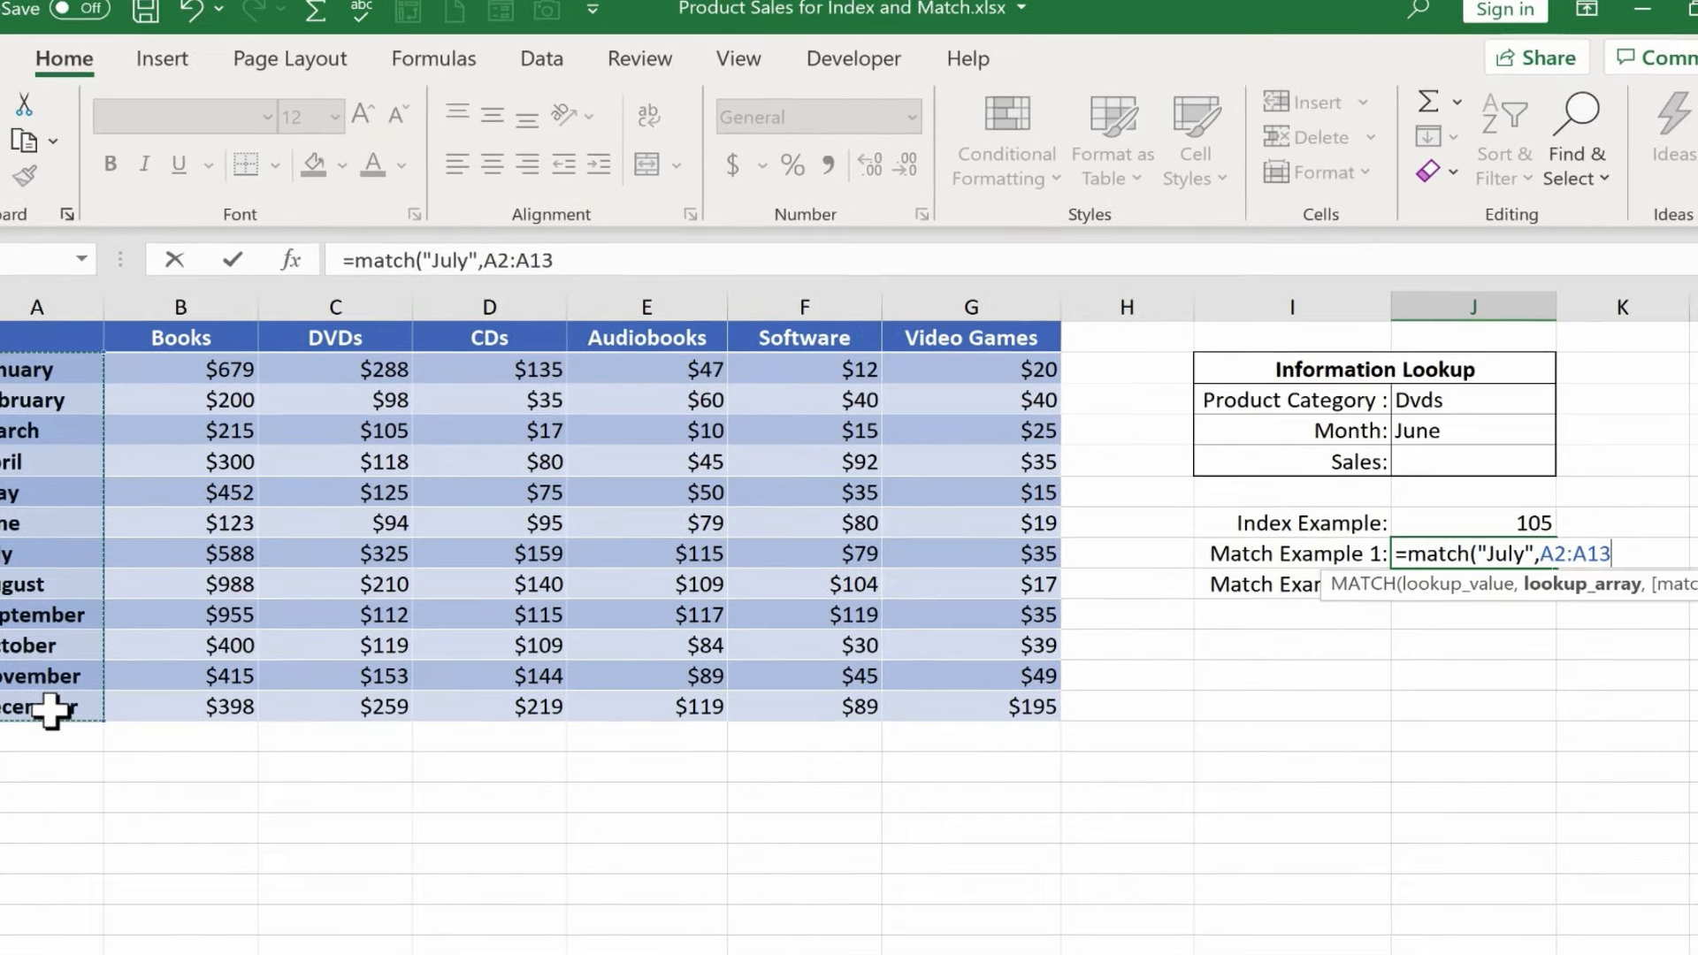
text(,0)
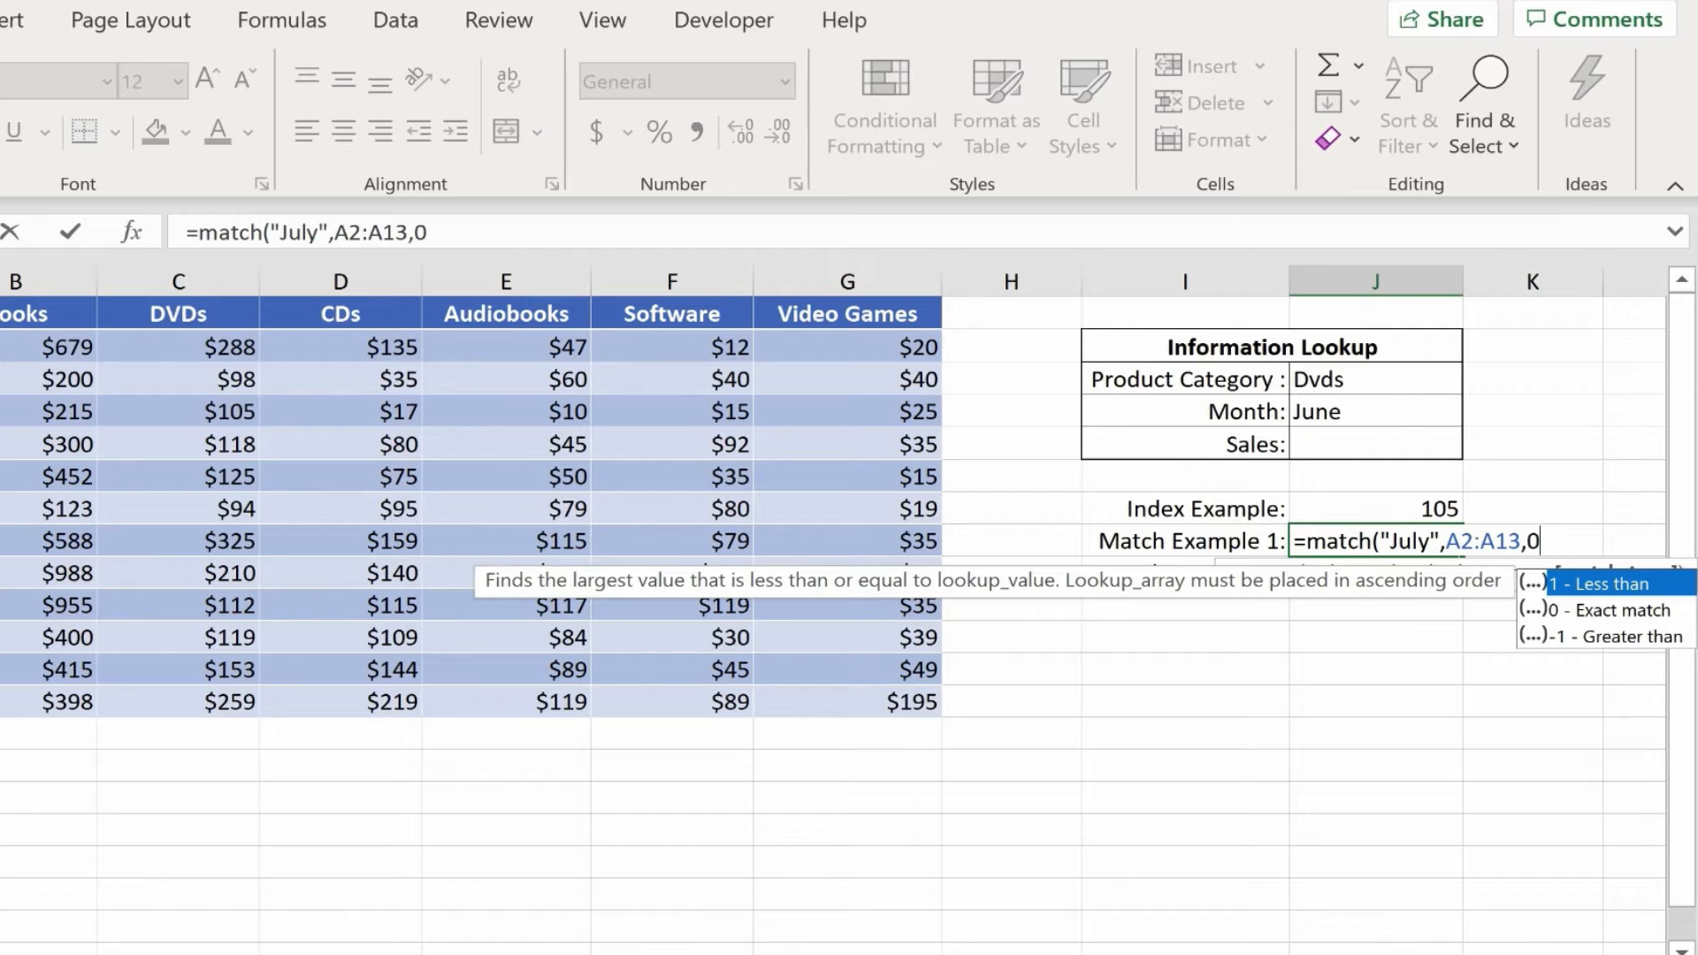
text())
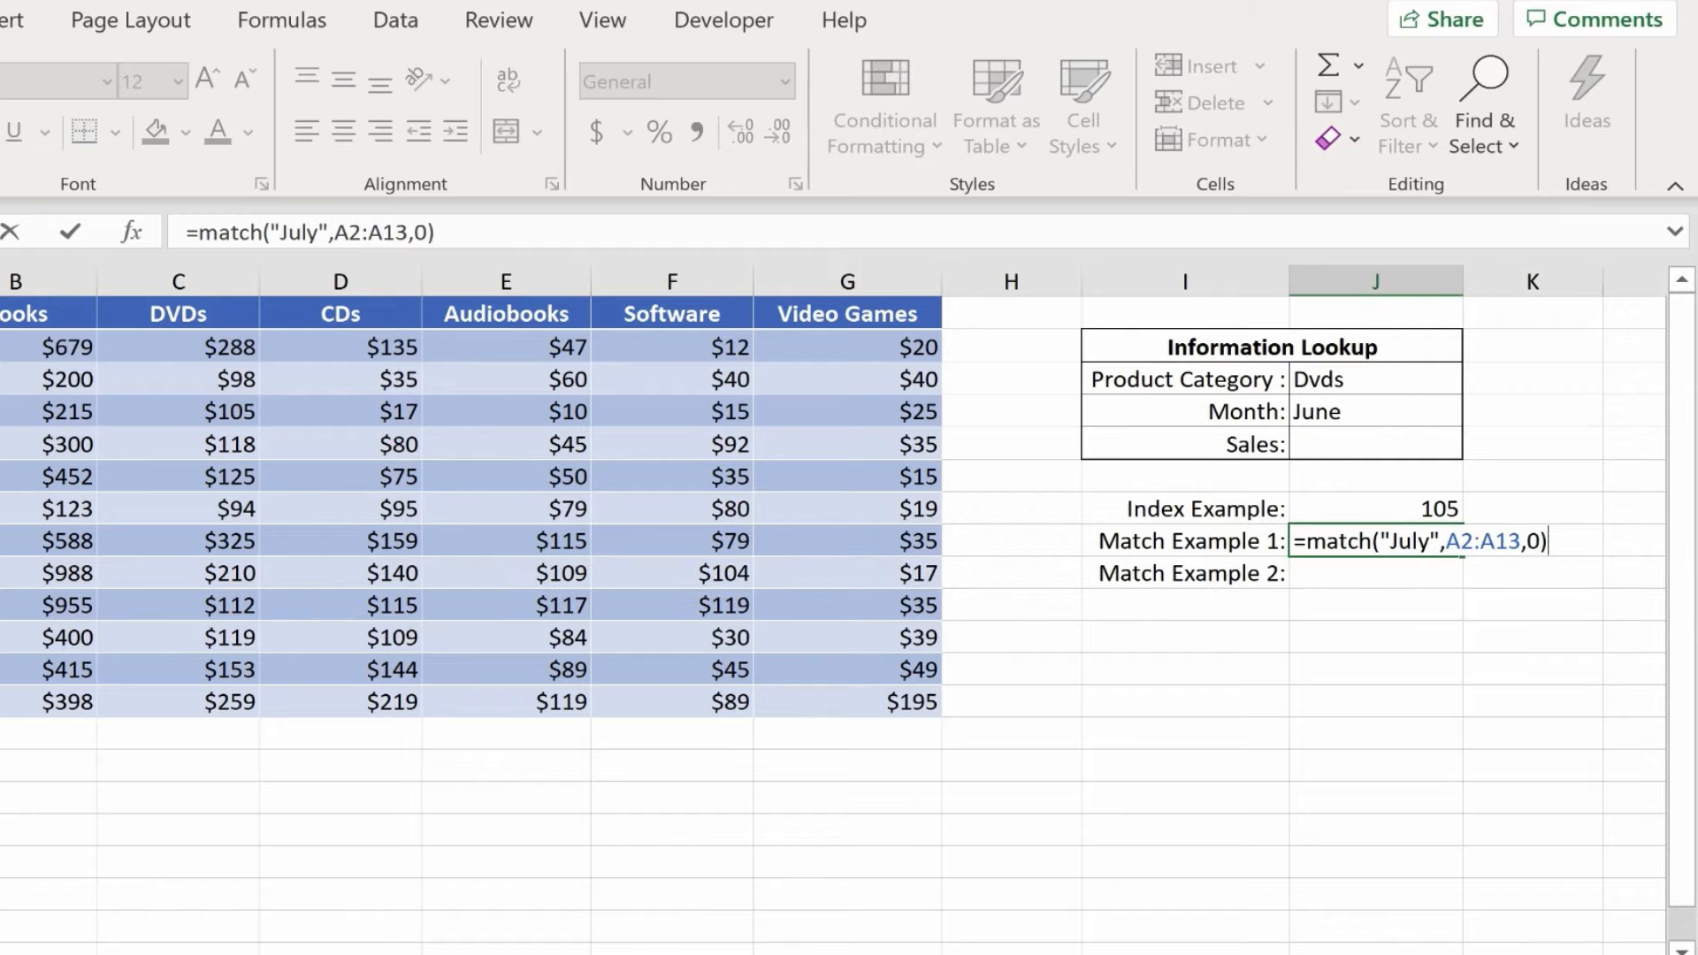
key(Return)
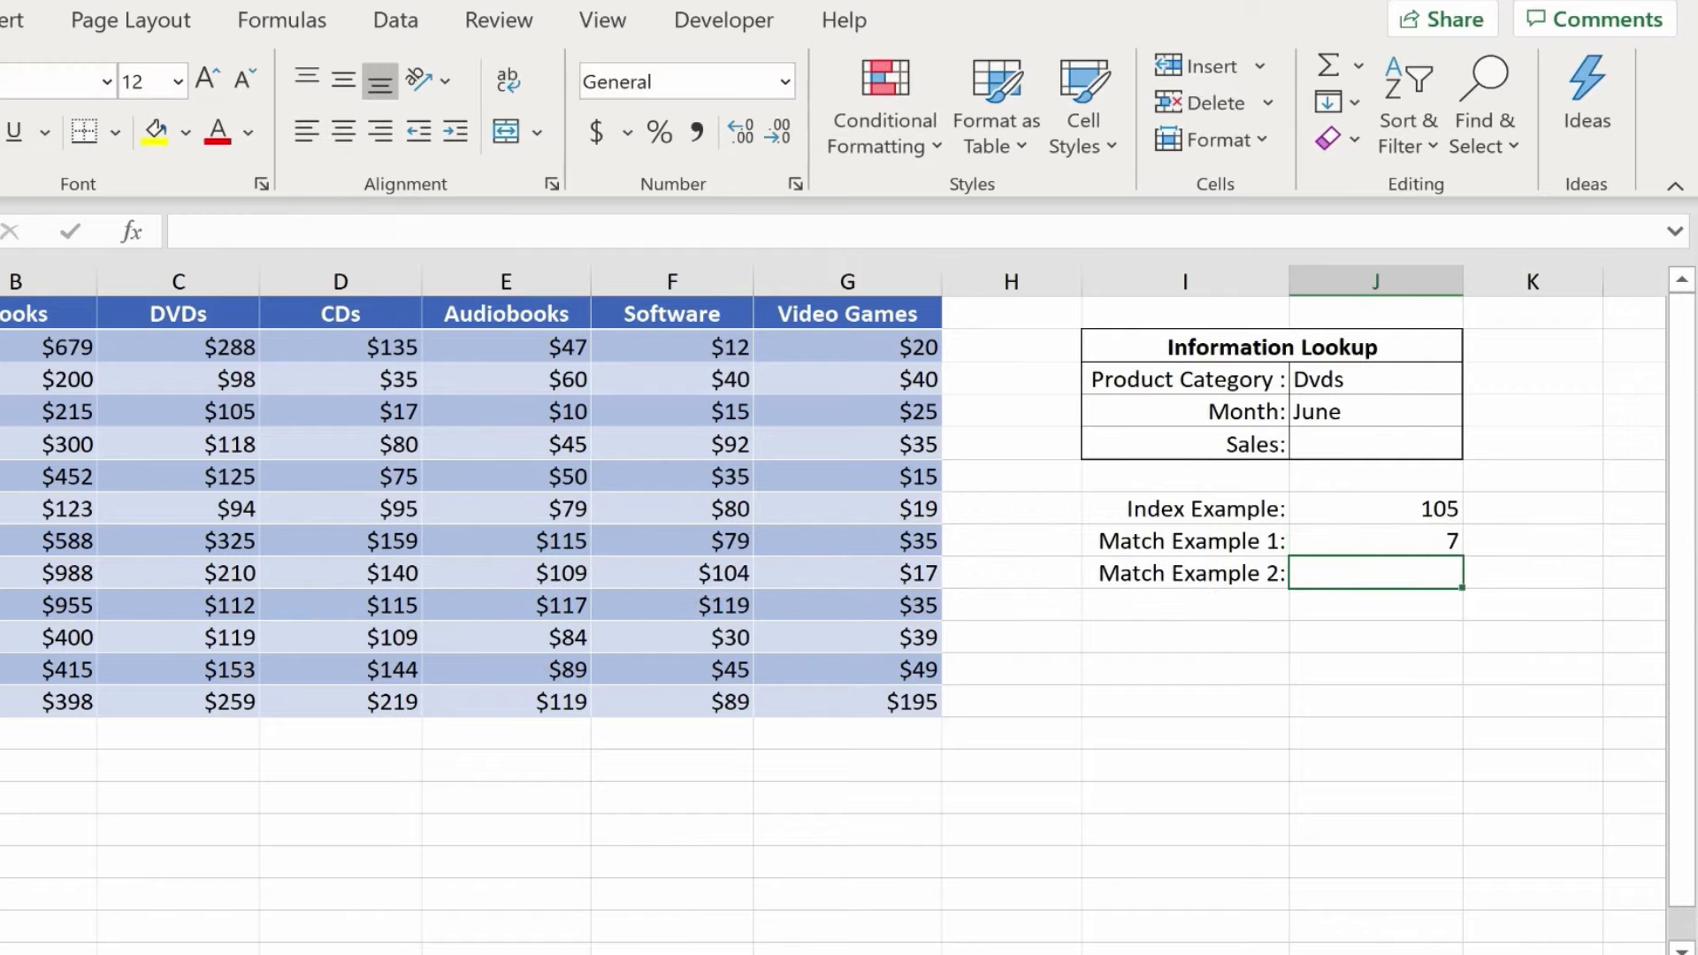
Step: Examine the Match Example 1 formula and the month range it references
click(1408, 542)
double_click(1408, 541)
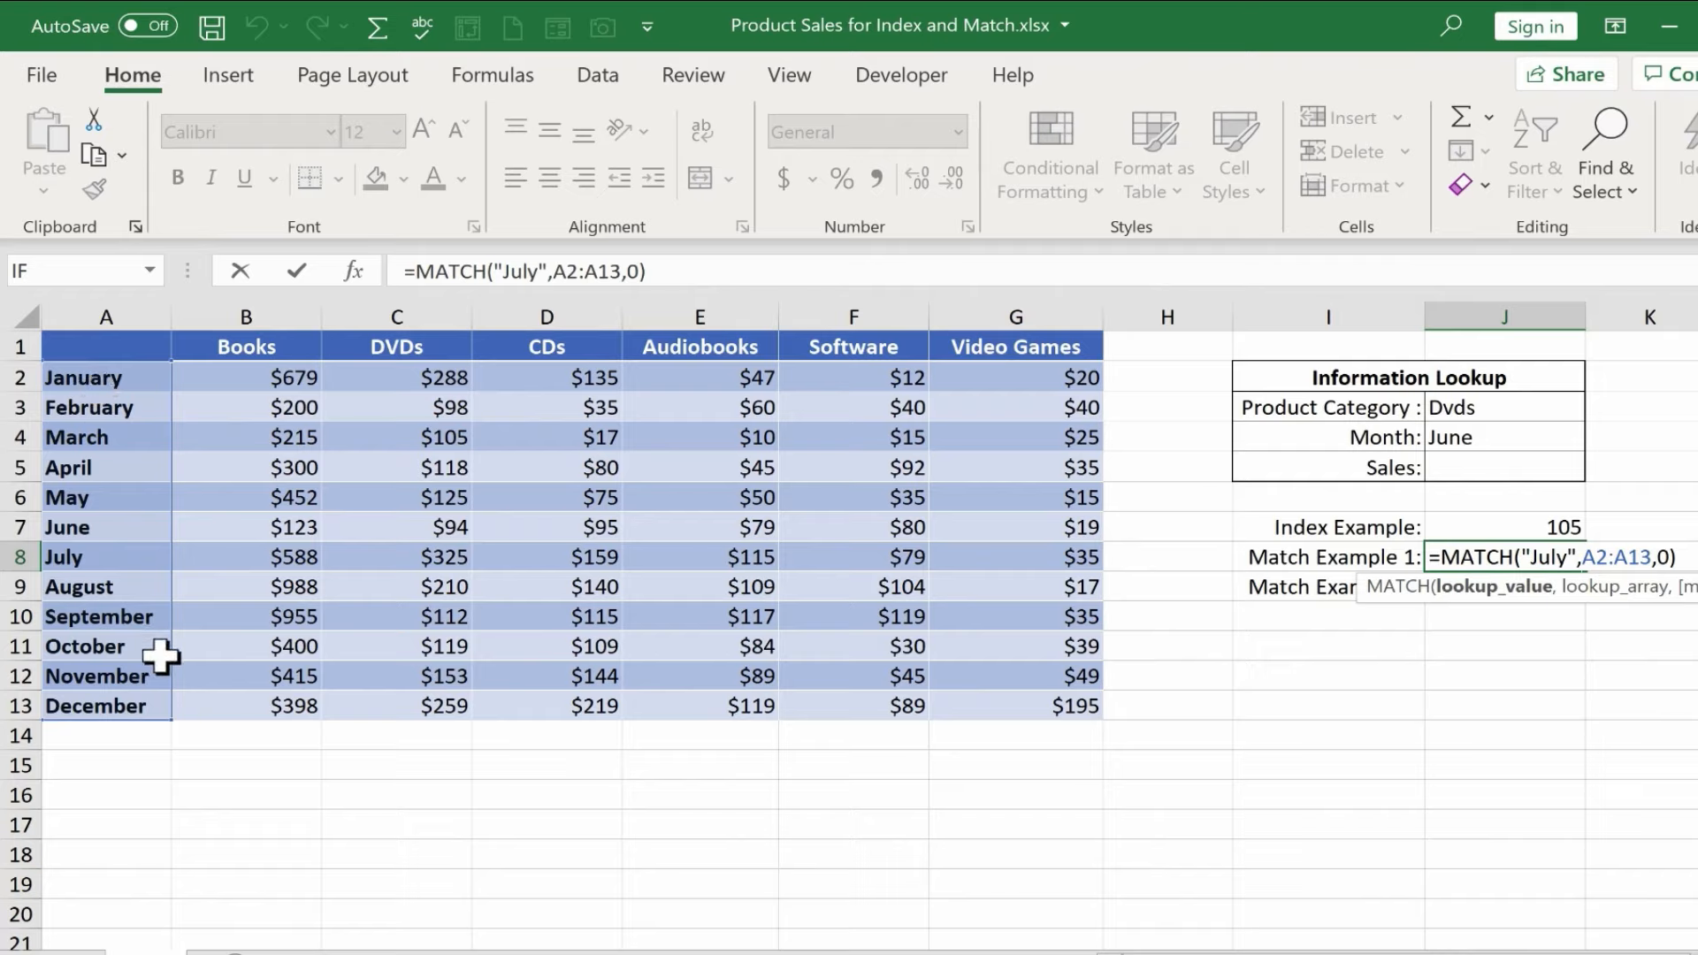
key(Return)
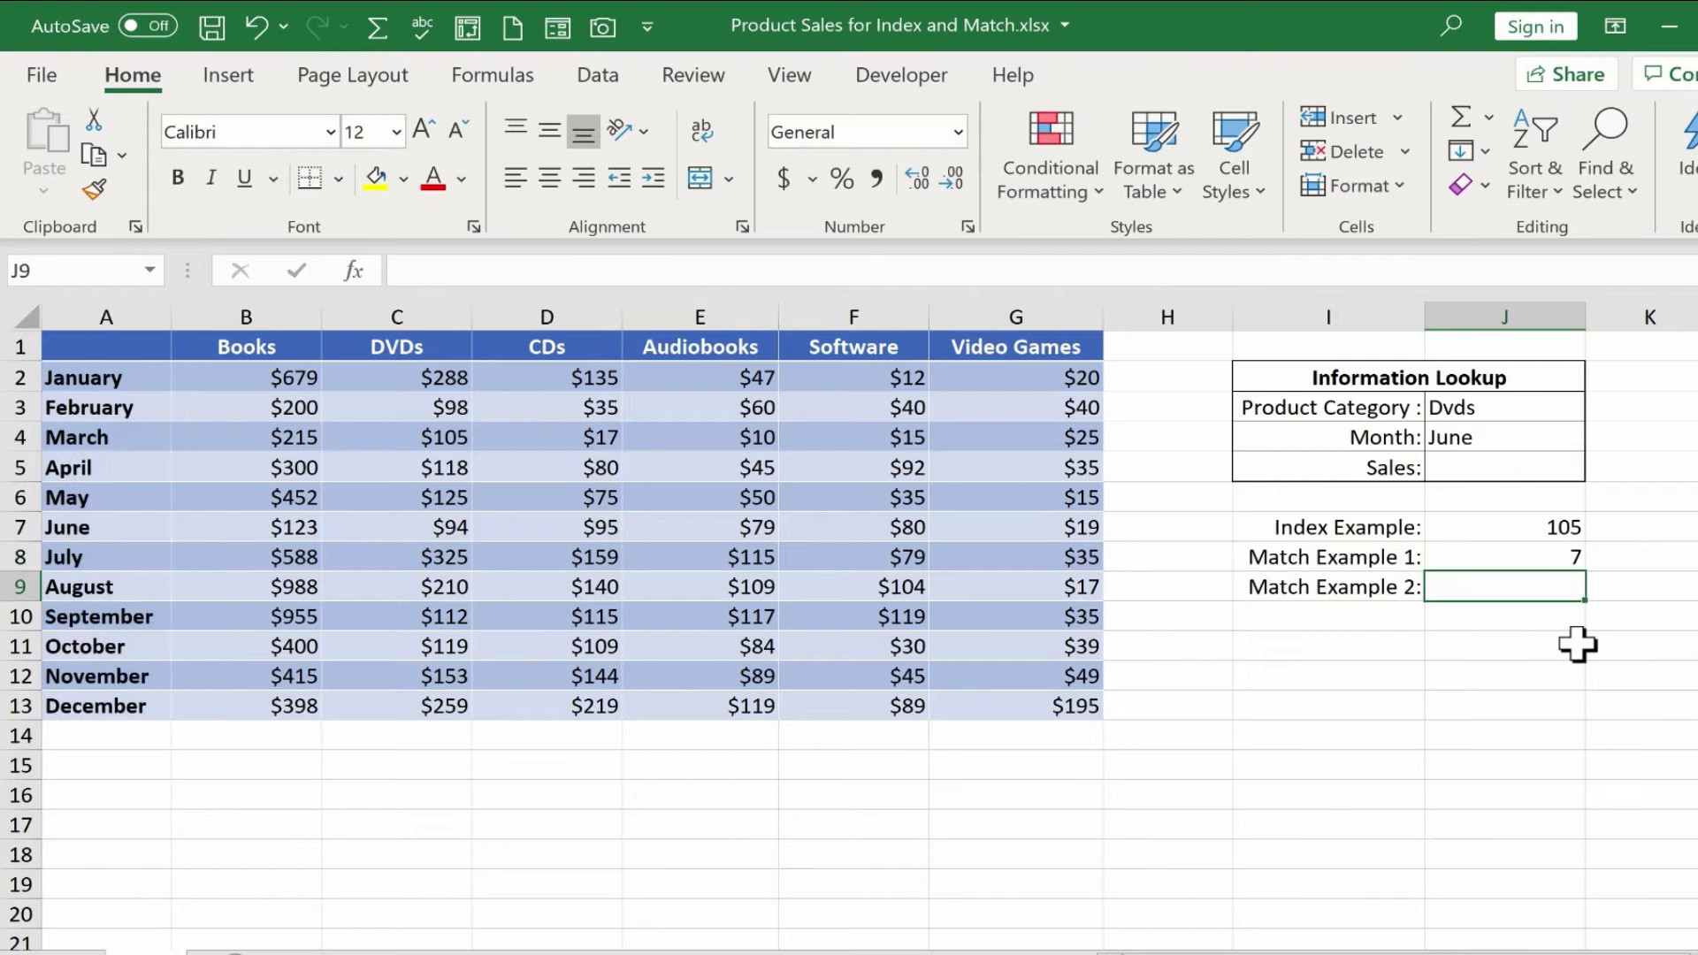
Step: Enter a MATCH formula in Match Example 2 cell J9 finding "Software" in B1:G1 with match type 0, and review its arguments
text(=)
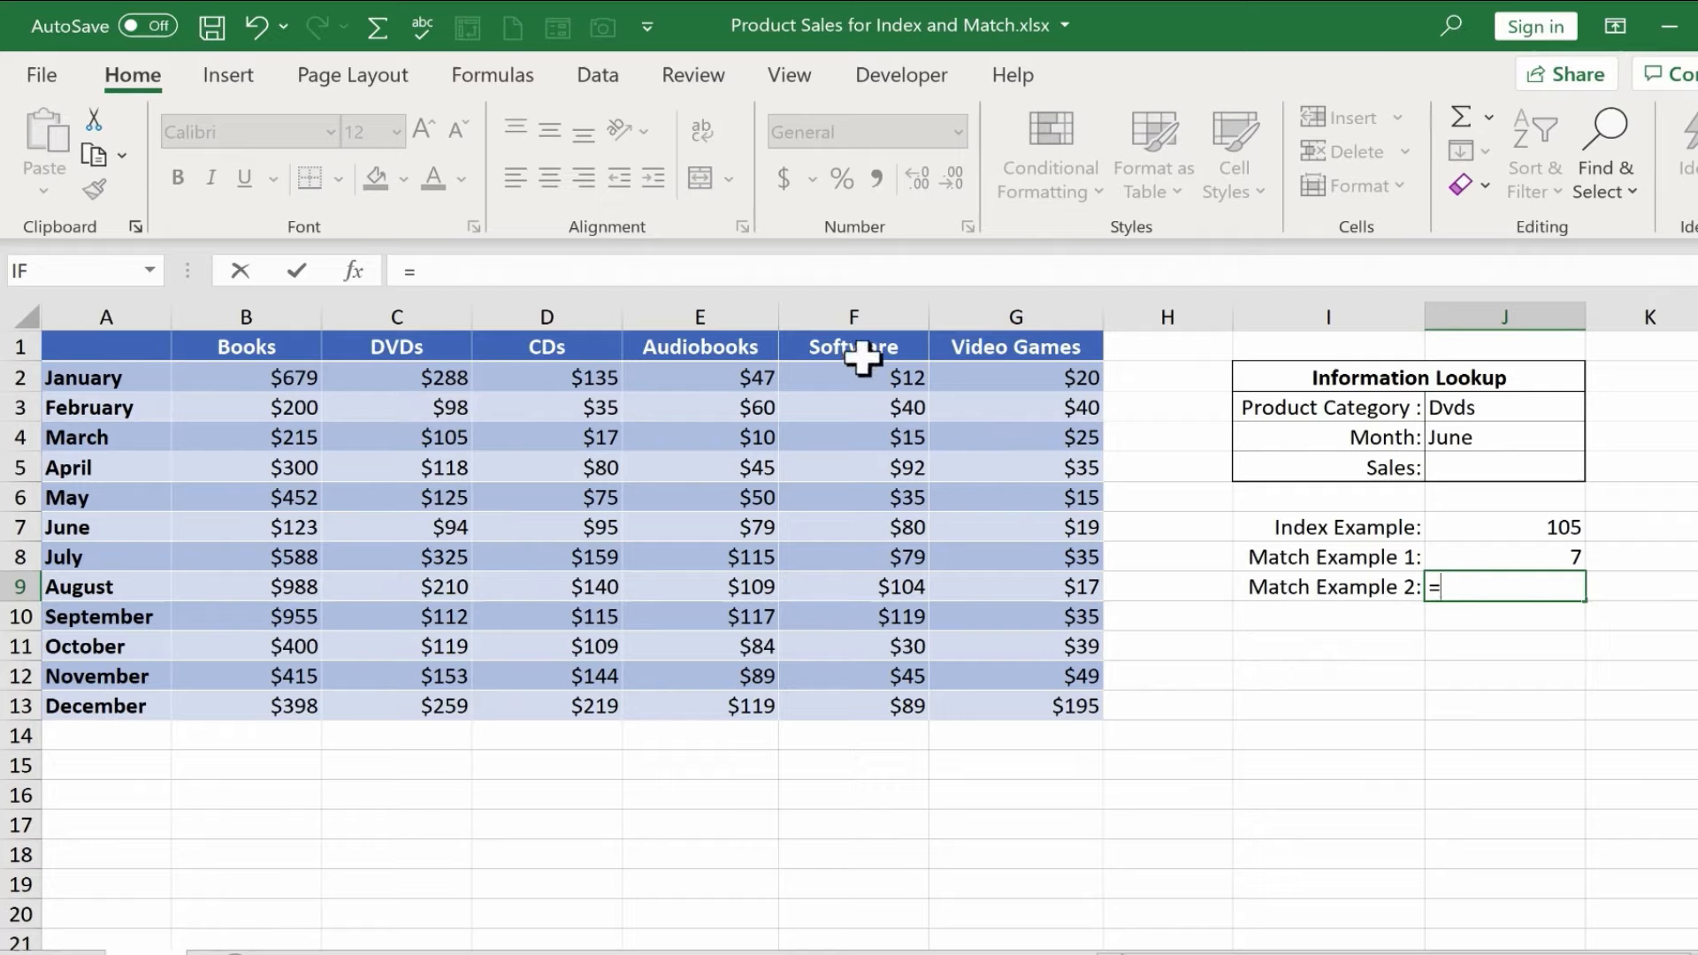
text(match)
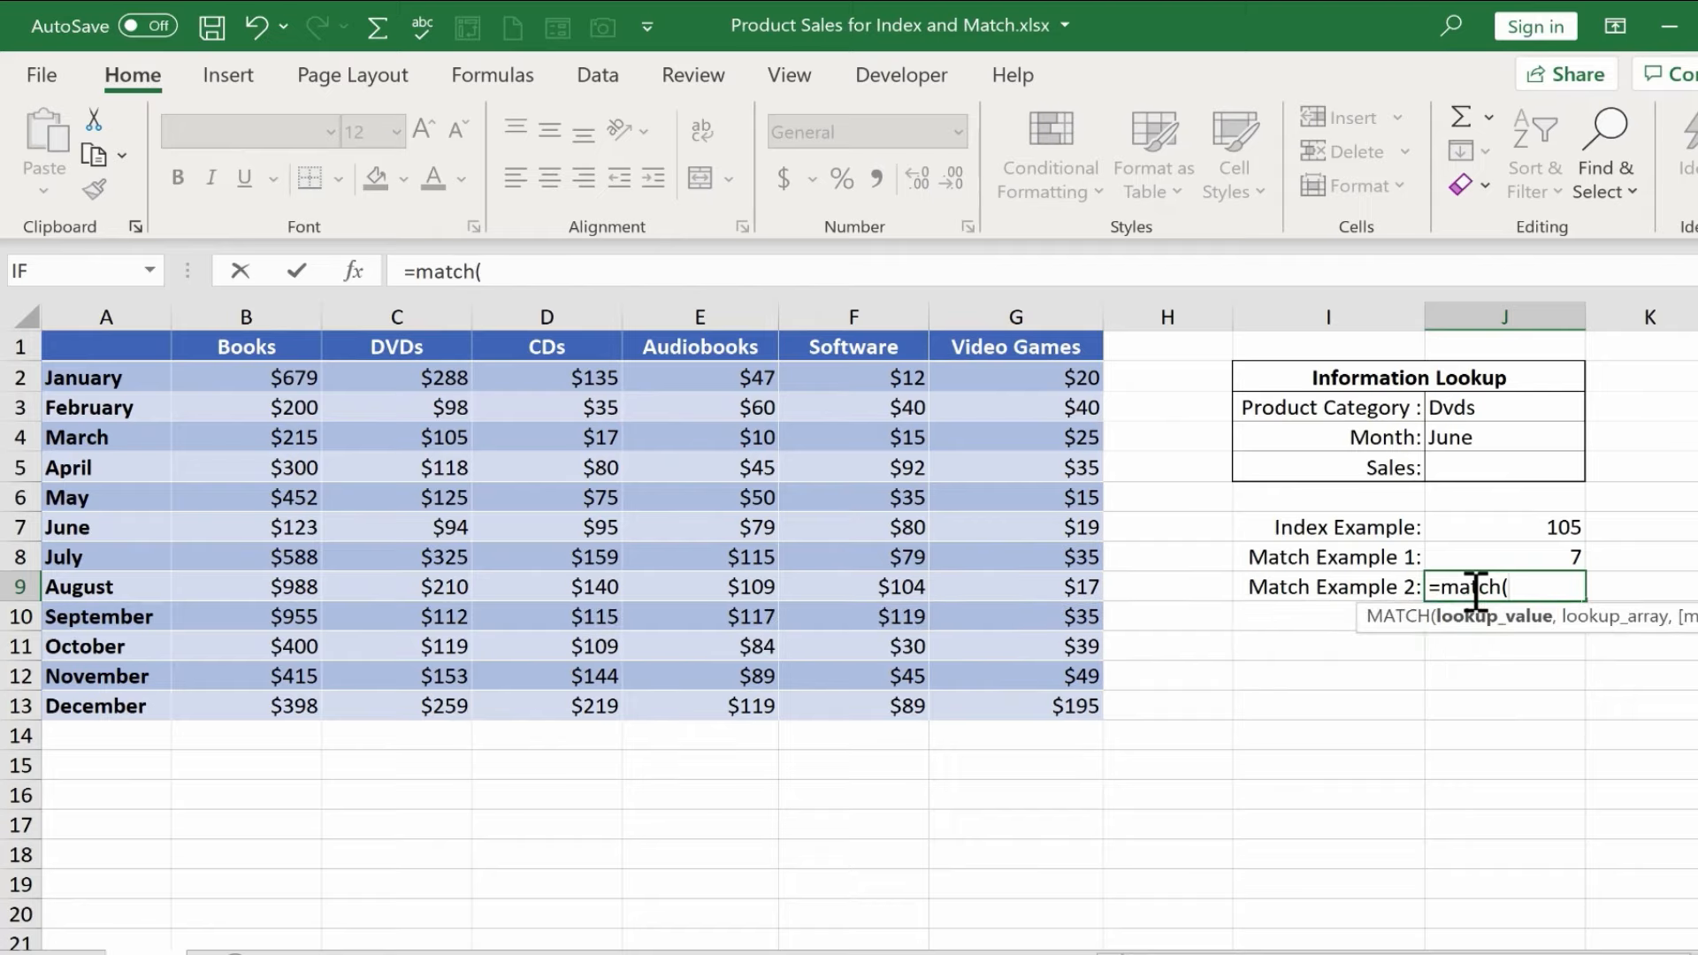
text(("Softwar)
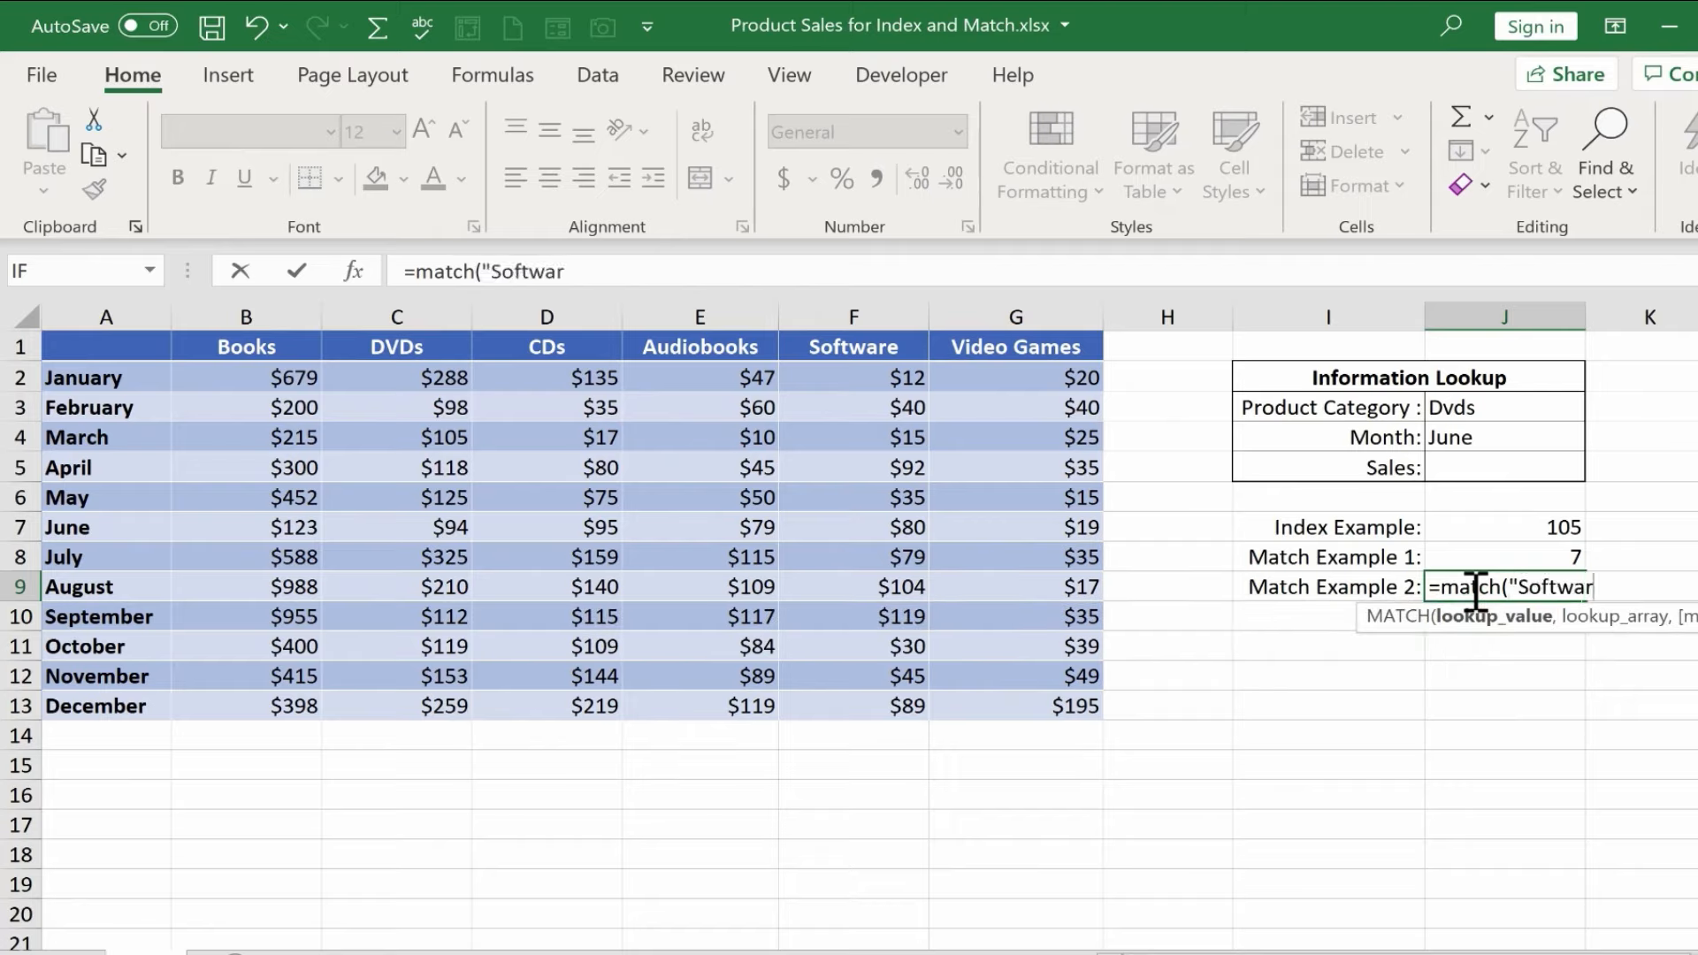
text(e",)
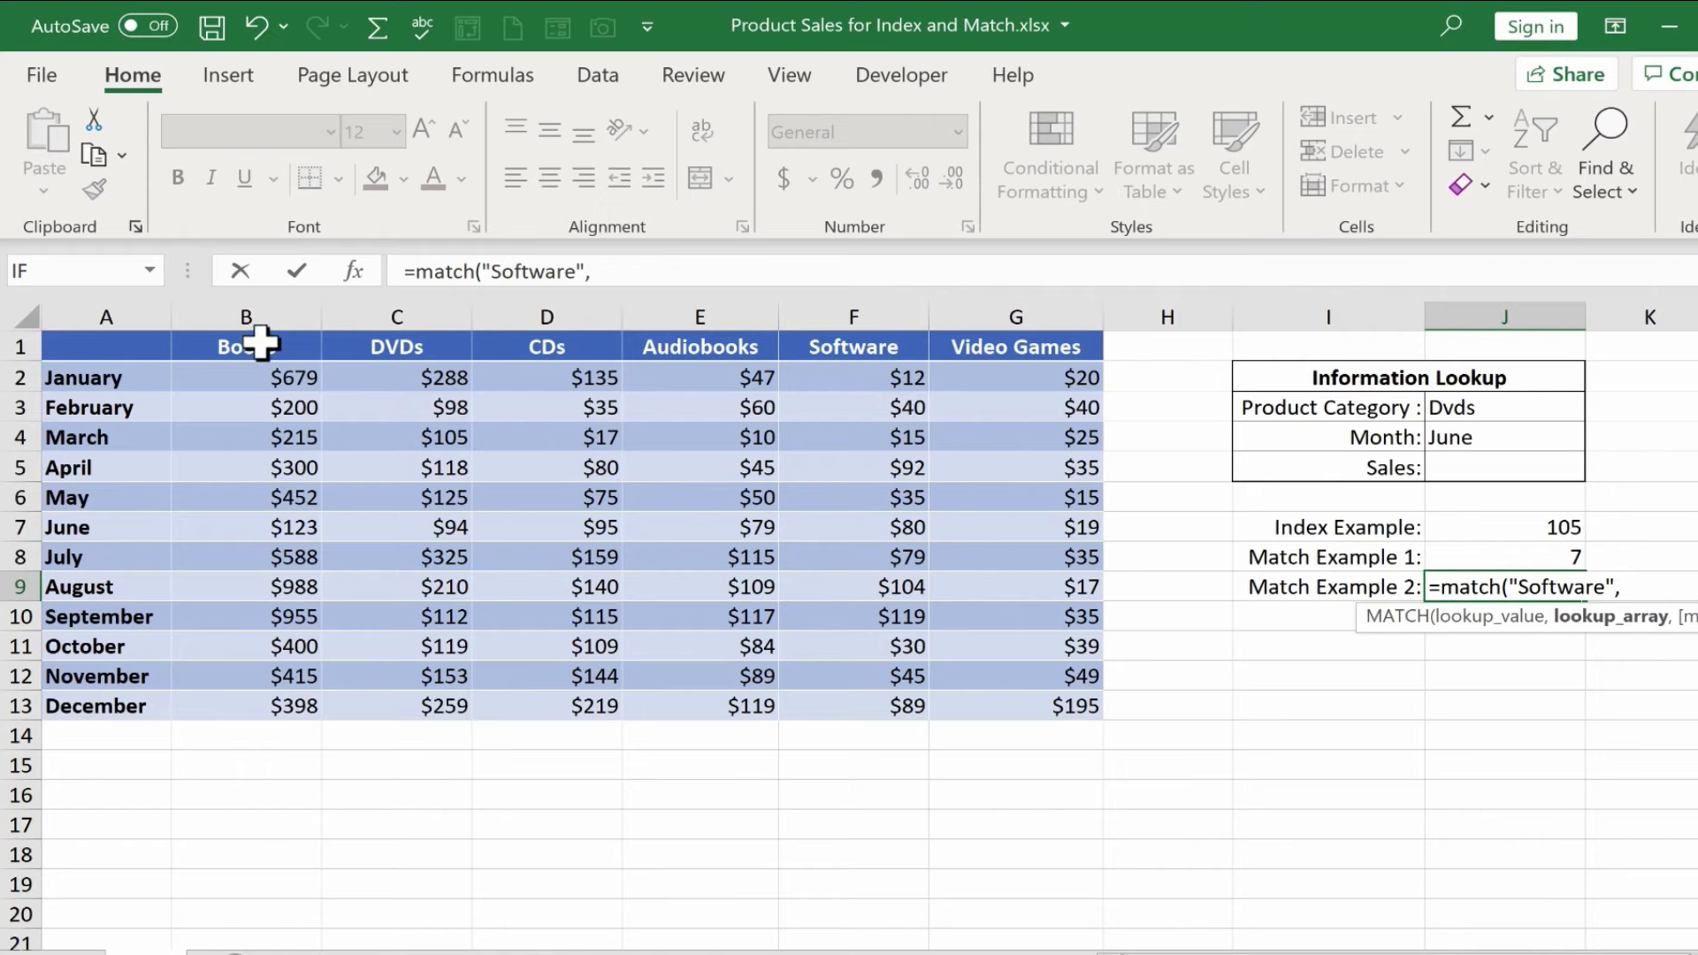
drag(261, 343, 967, 333)
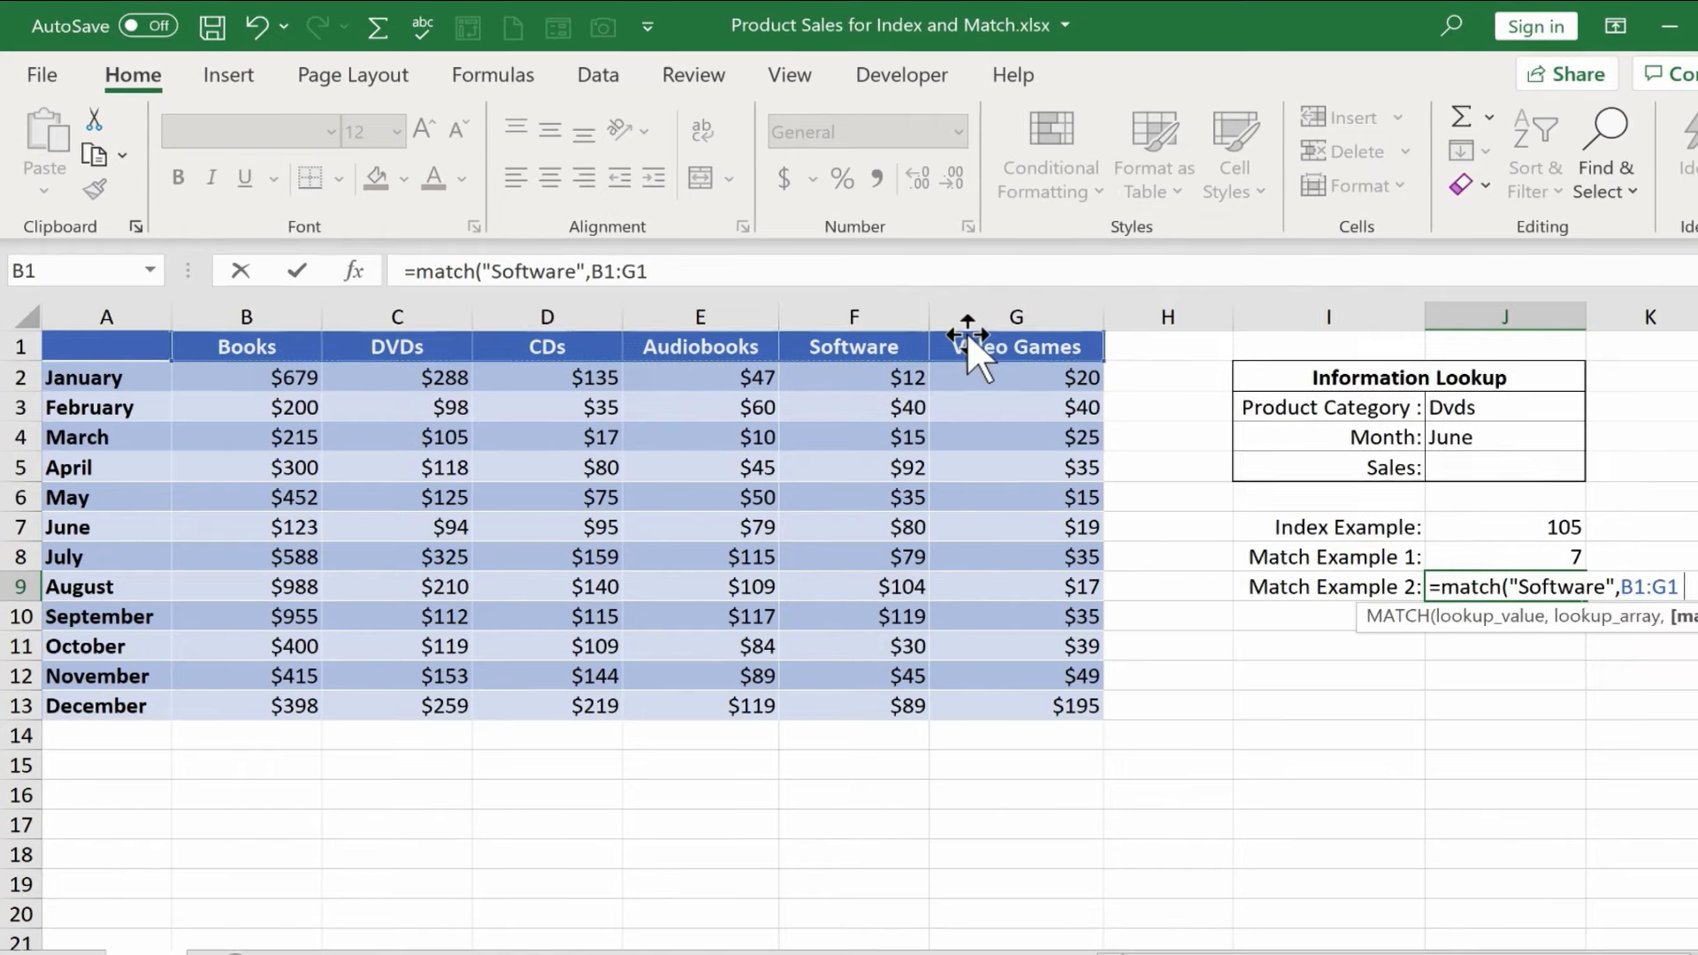
text(,0)
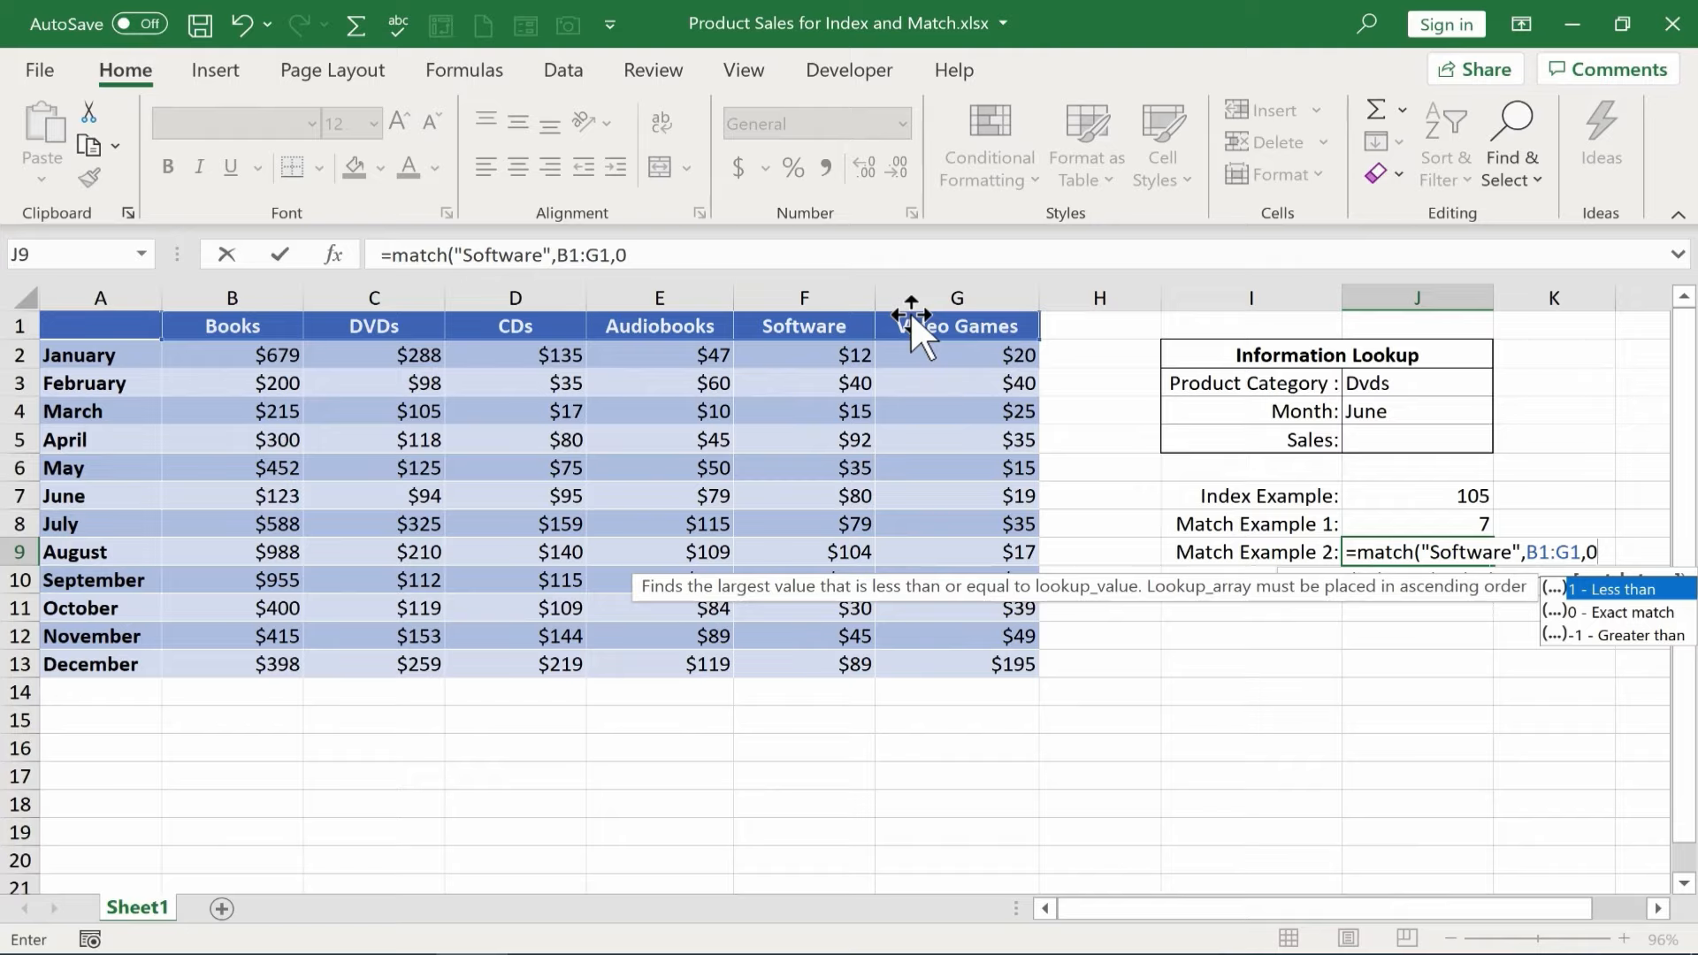
text())
key(Return)
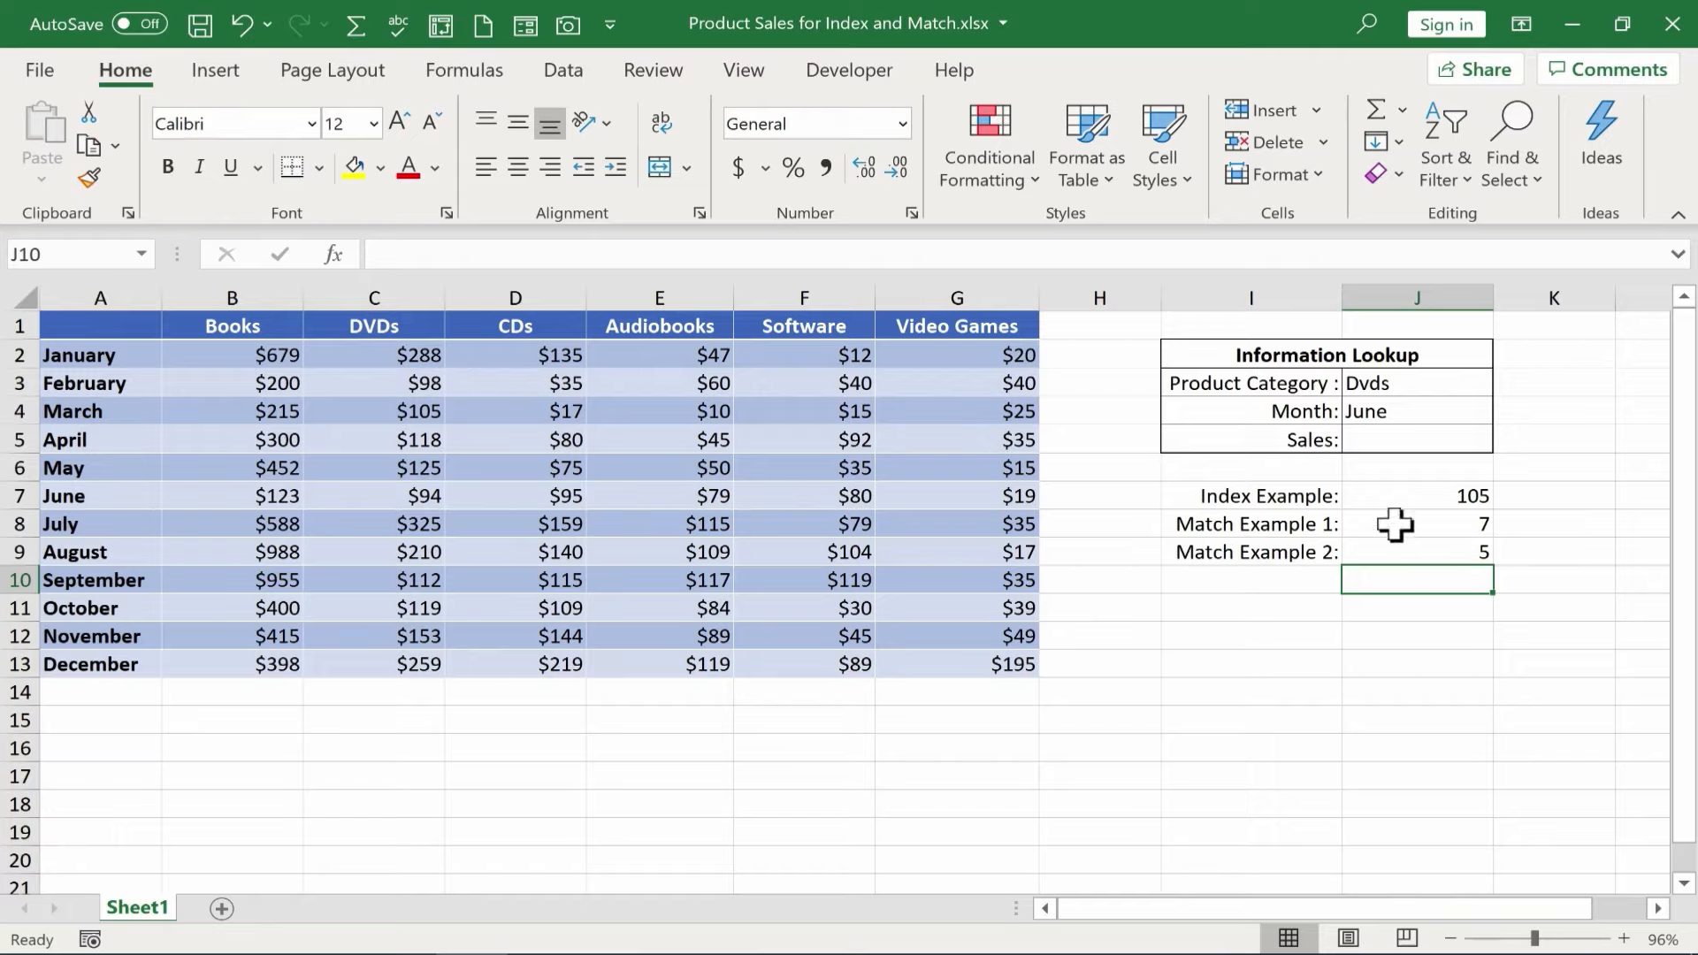
click(1491, 557)
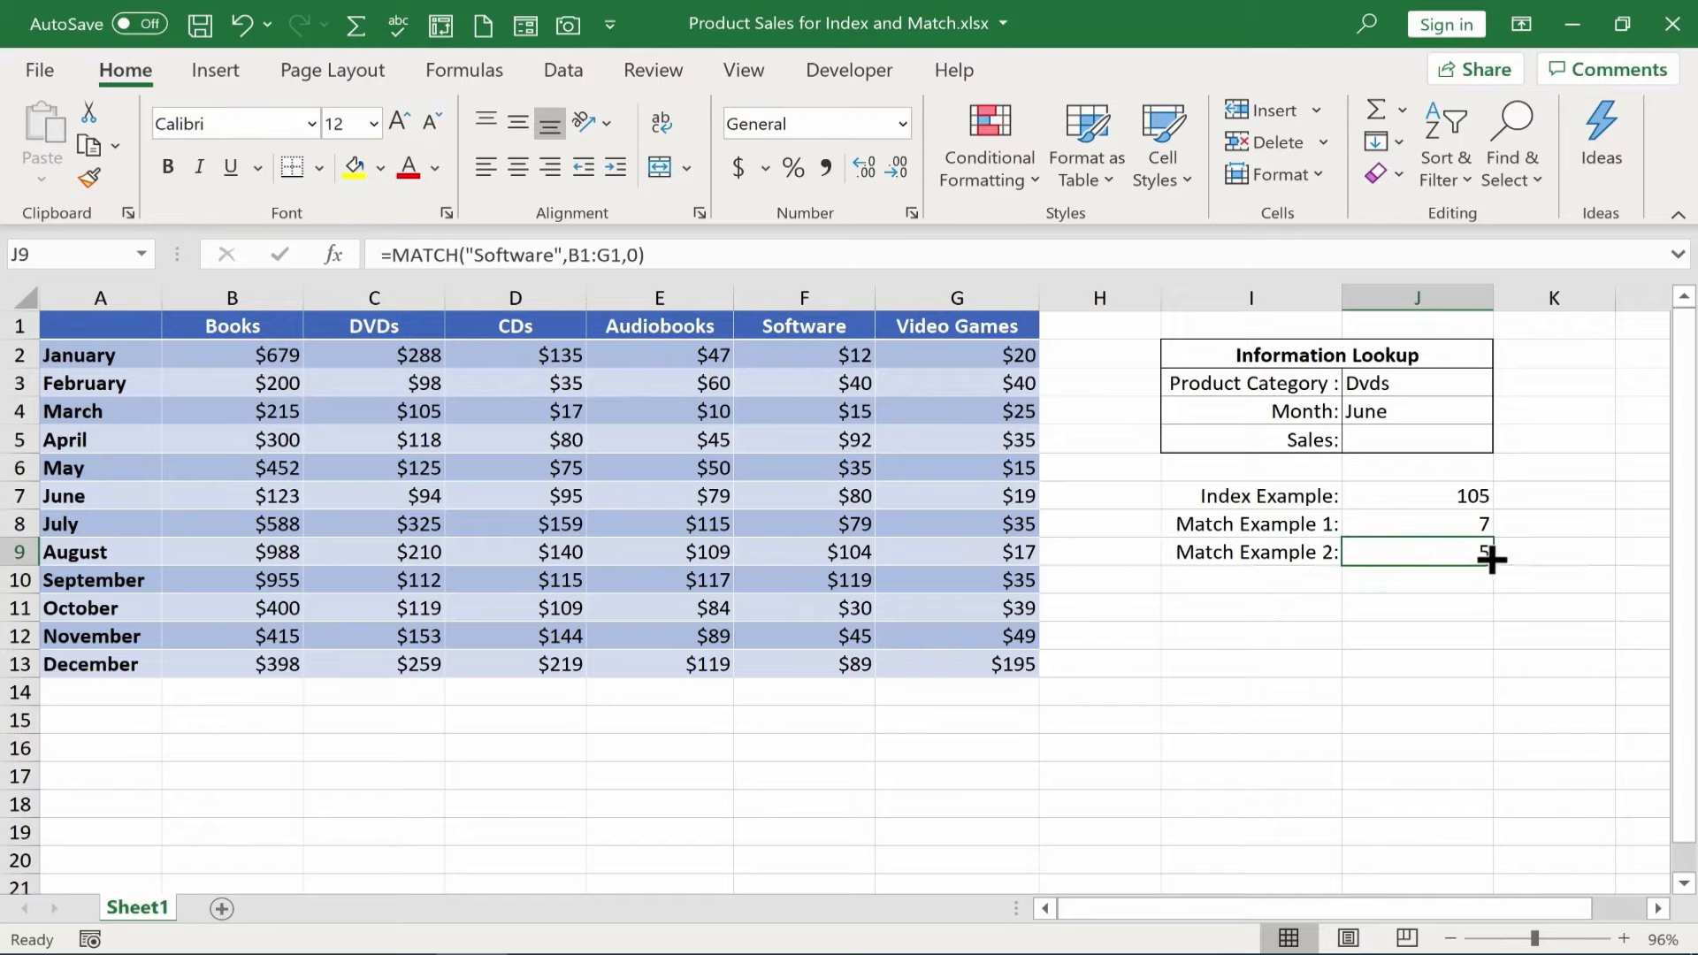
double_click(1464, 553)
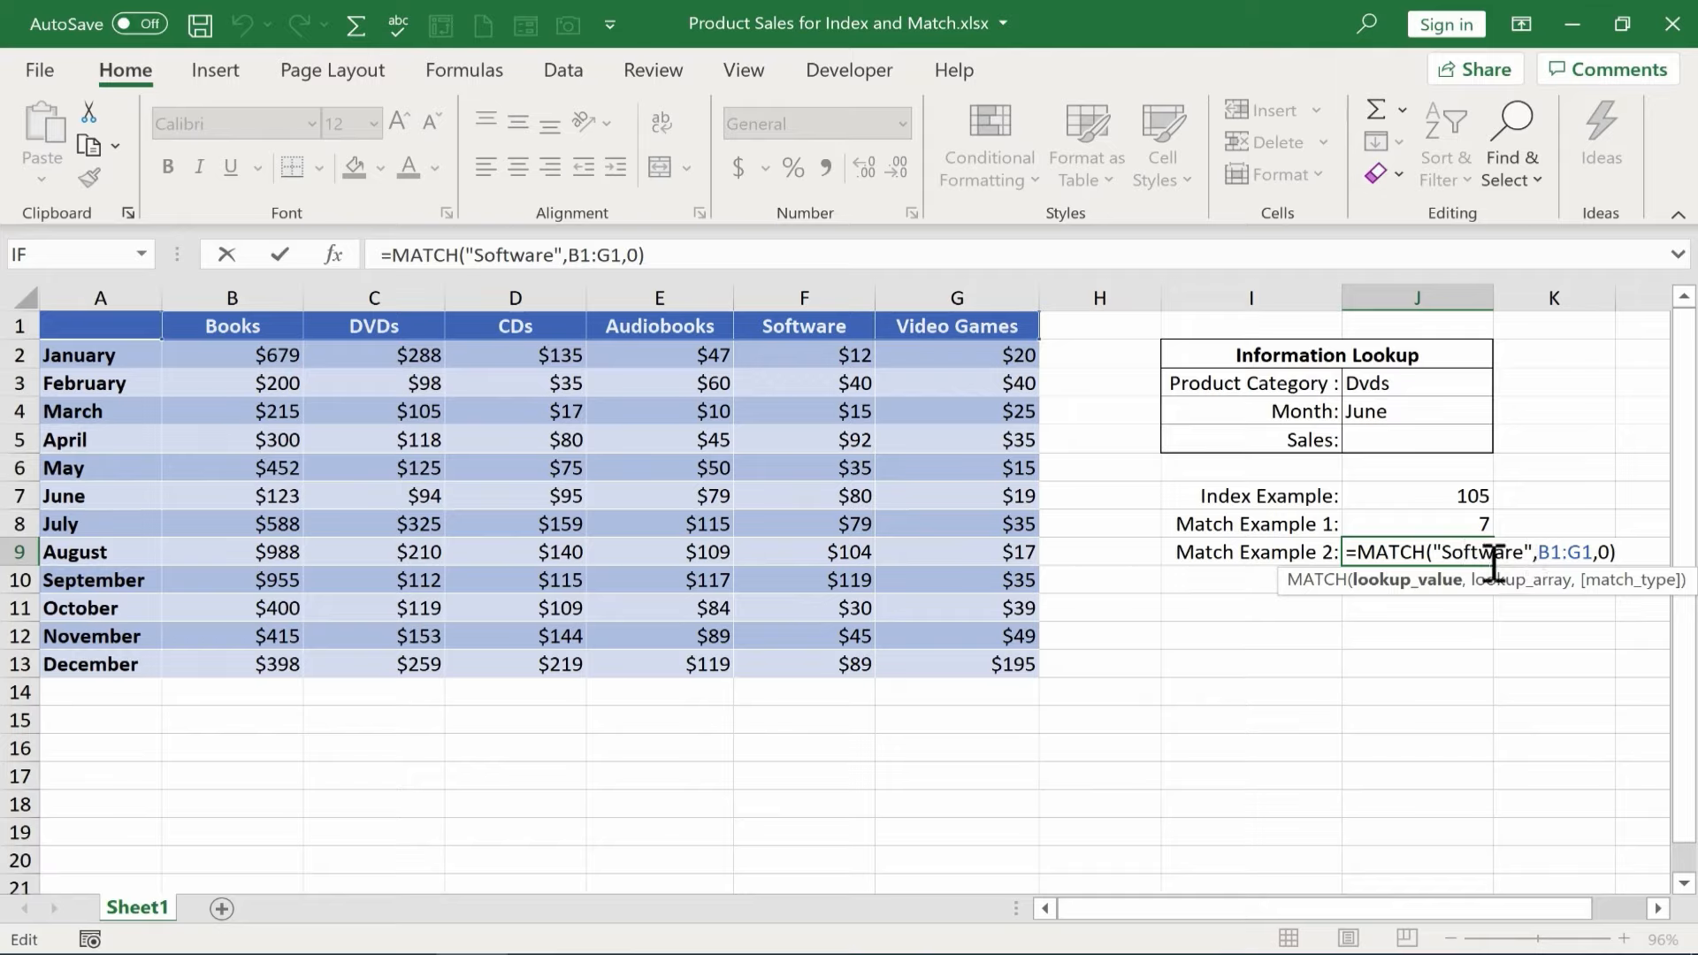
Step: Clear the Product Category and Month entries in the Information Lookup table
click(1388, 383)
click(1406, 414)
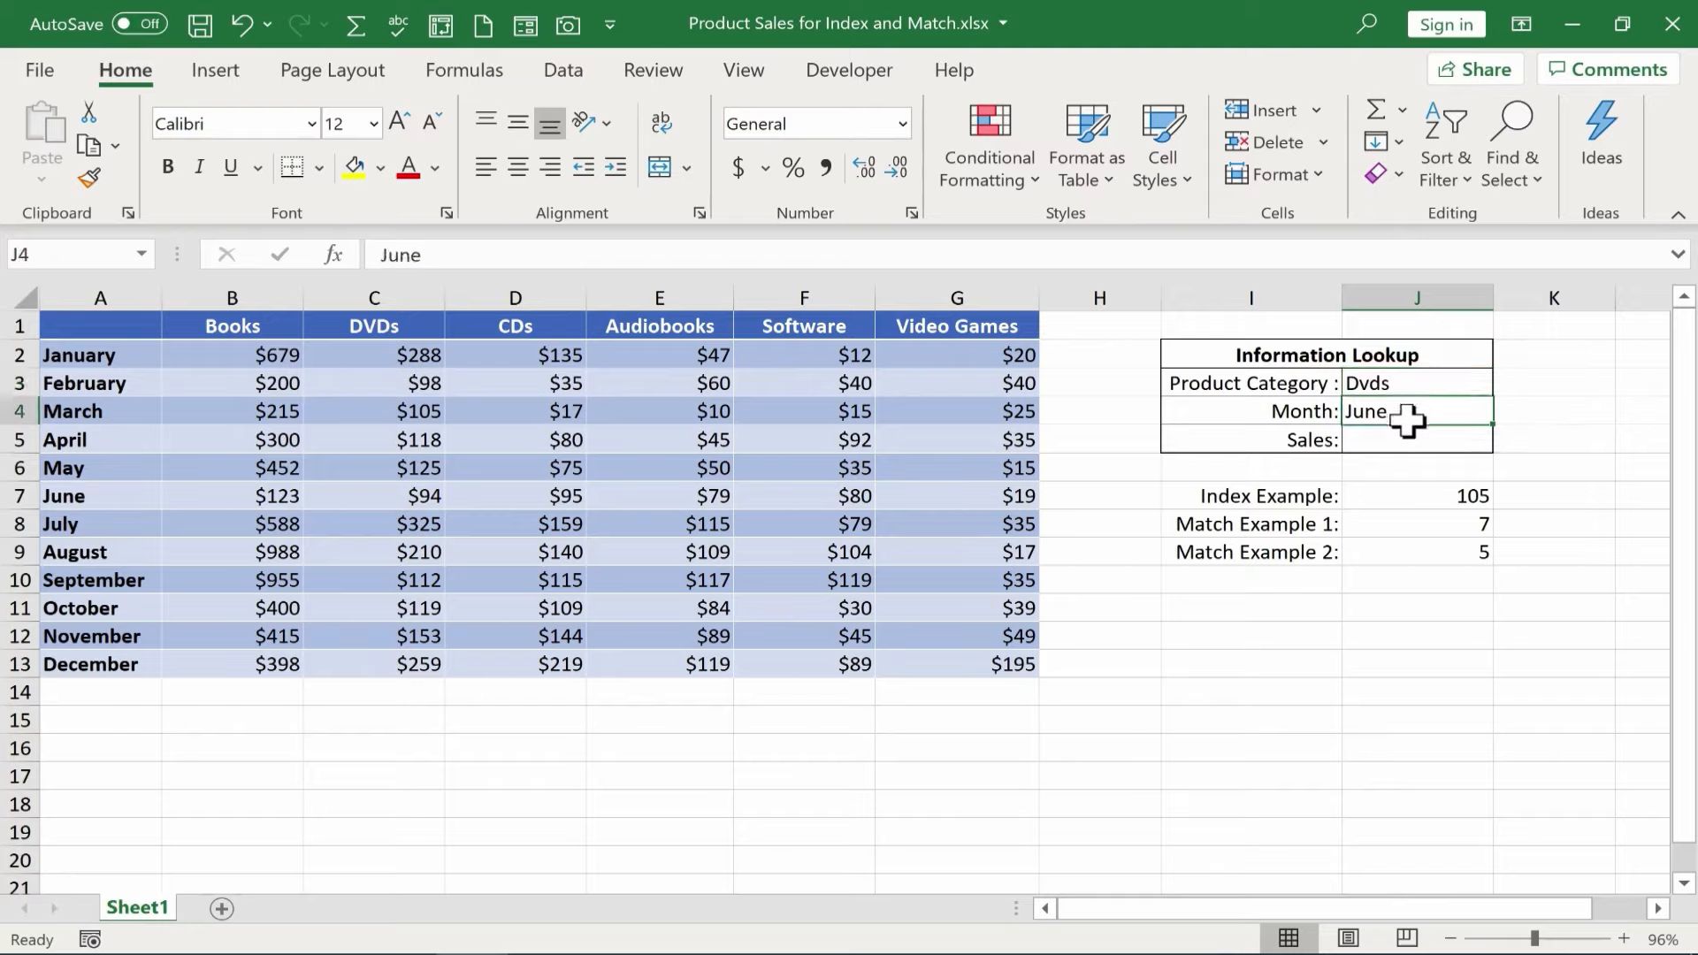
click(1400, 385)
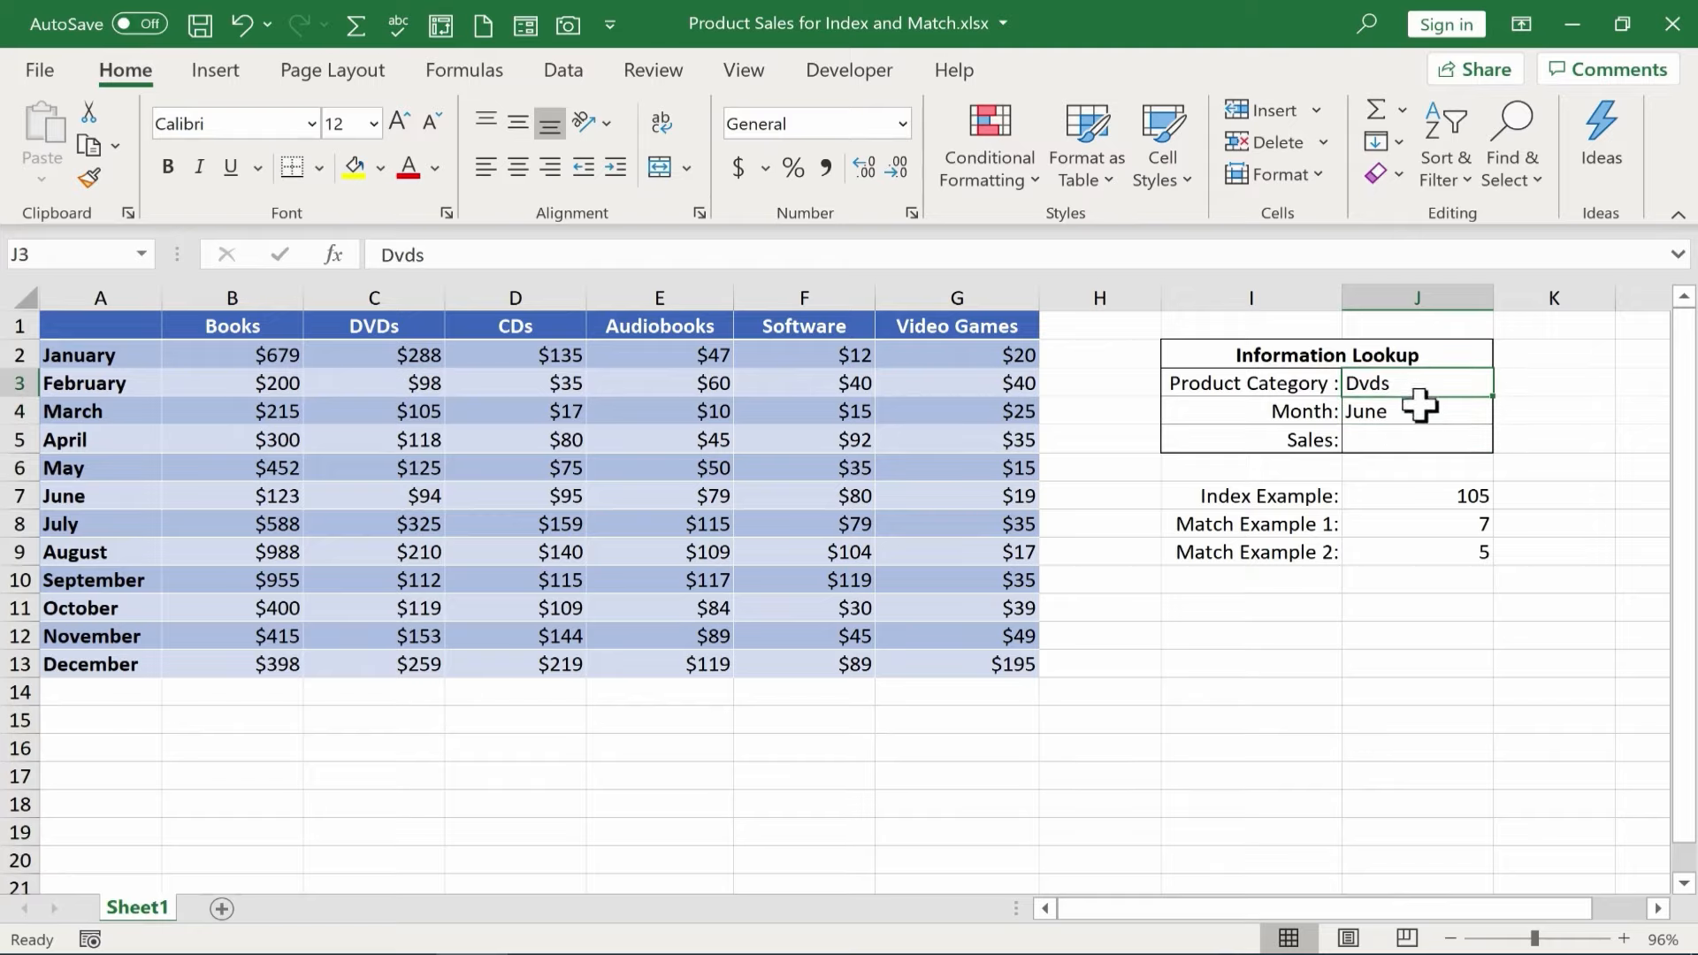
key(BackSpace)
click(1419, 407)
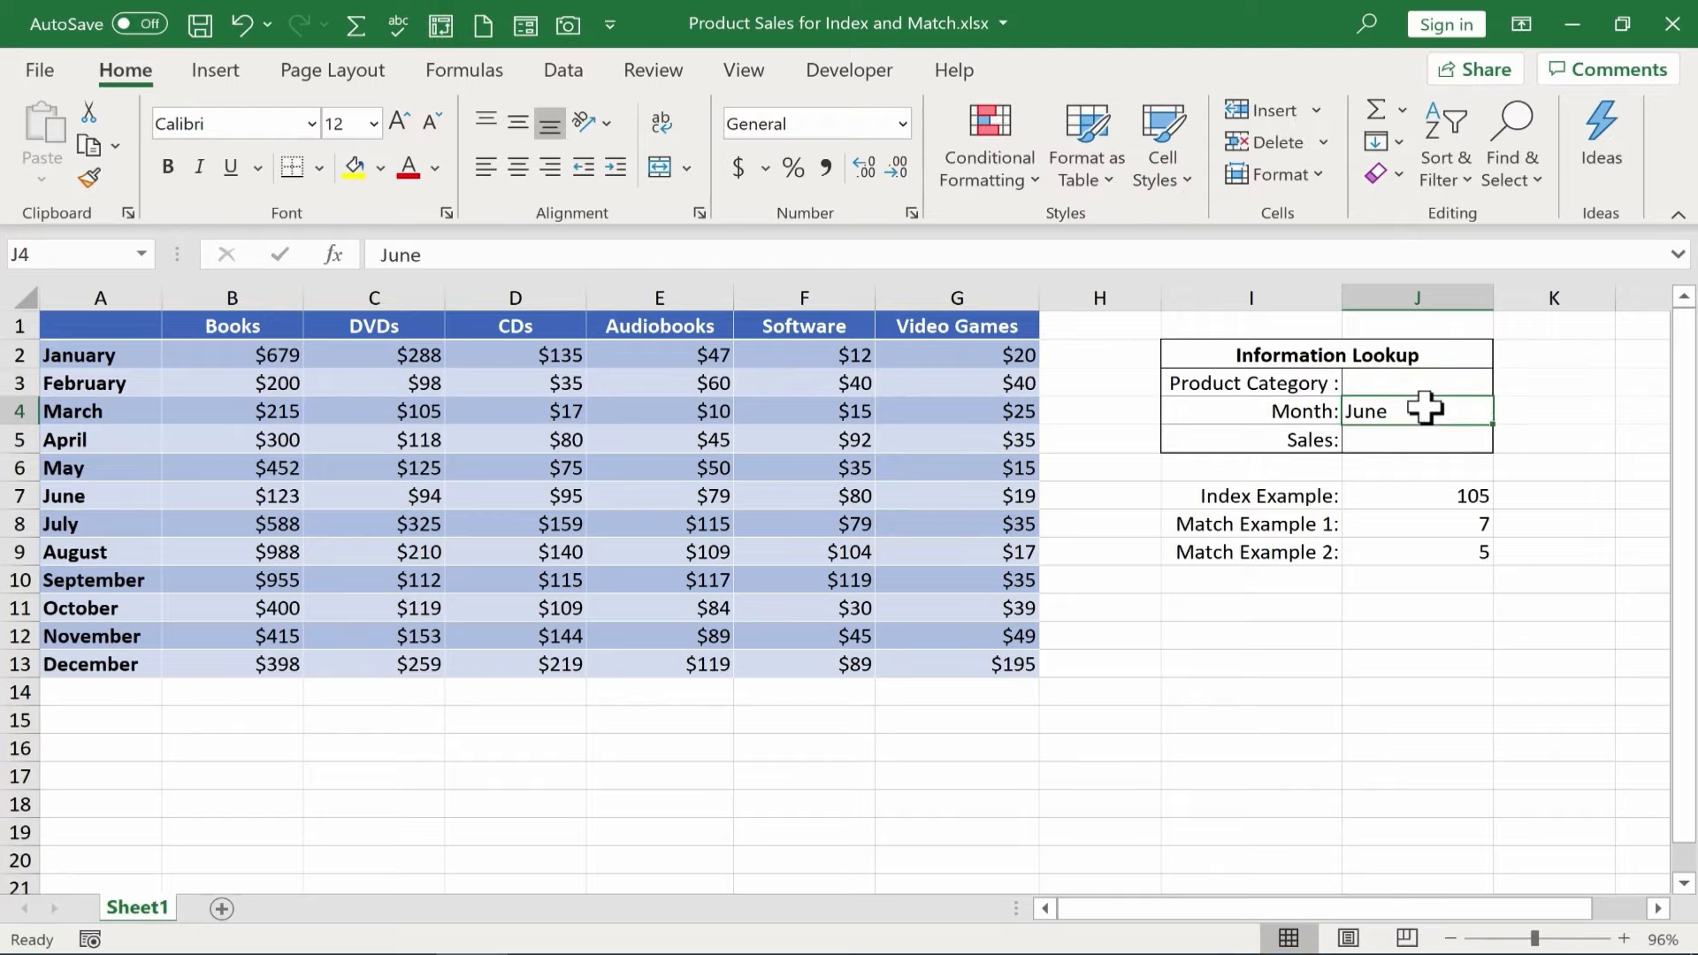
key(BackSpace)
key(Return)
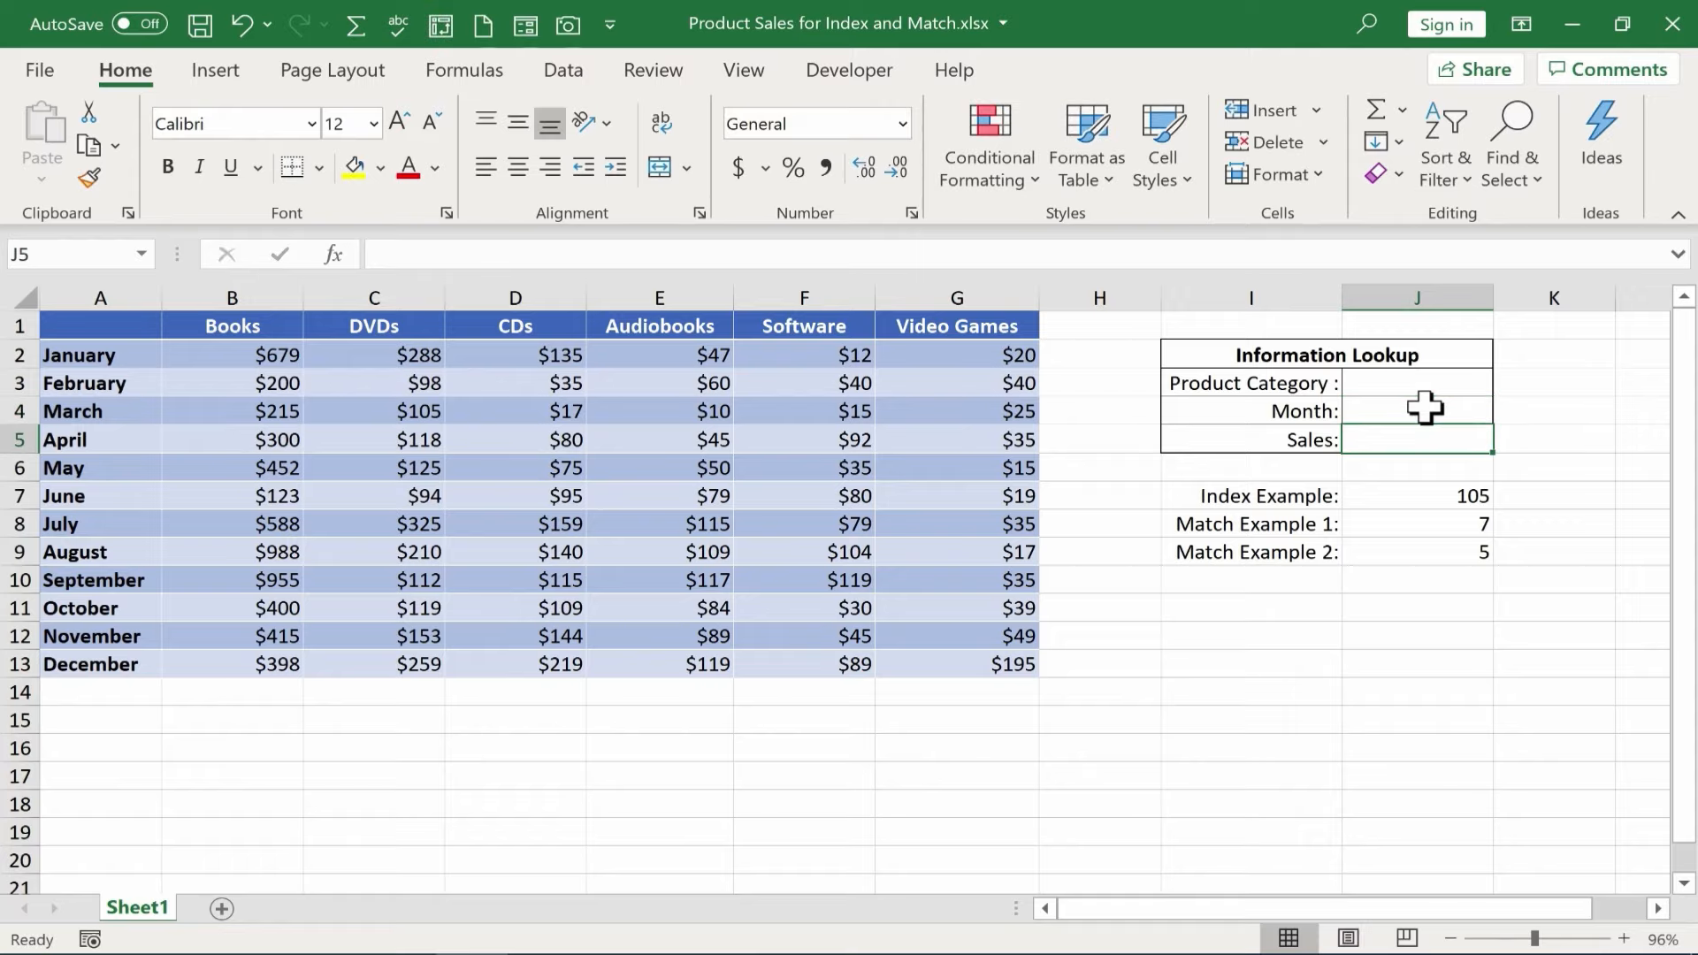
Step: Replace the "July" lookup value in the Match Example 1 formula with a reference to Month cell J4
click(1450, 553)
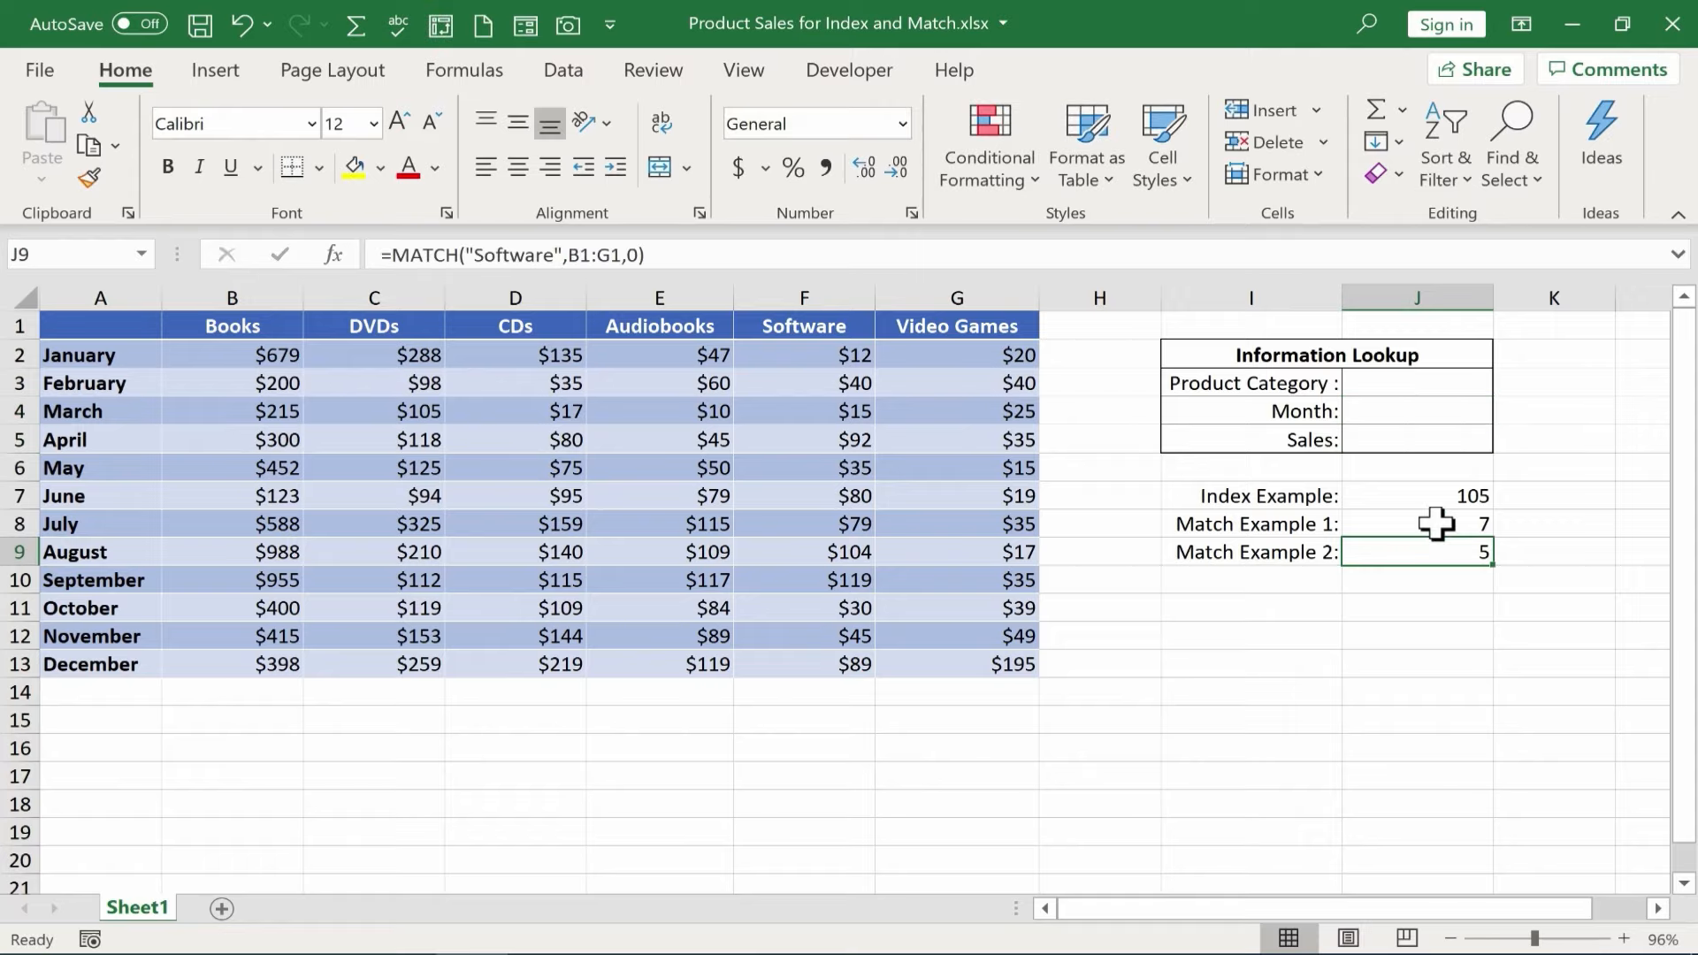
click(1436, 525)
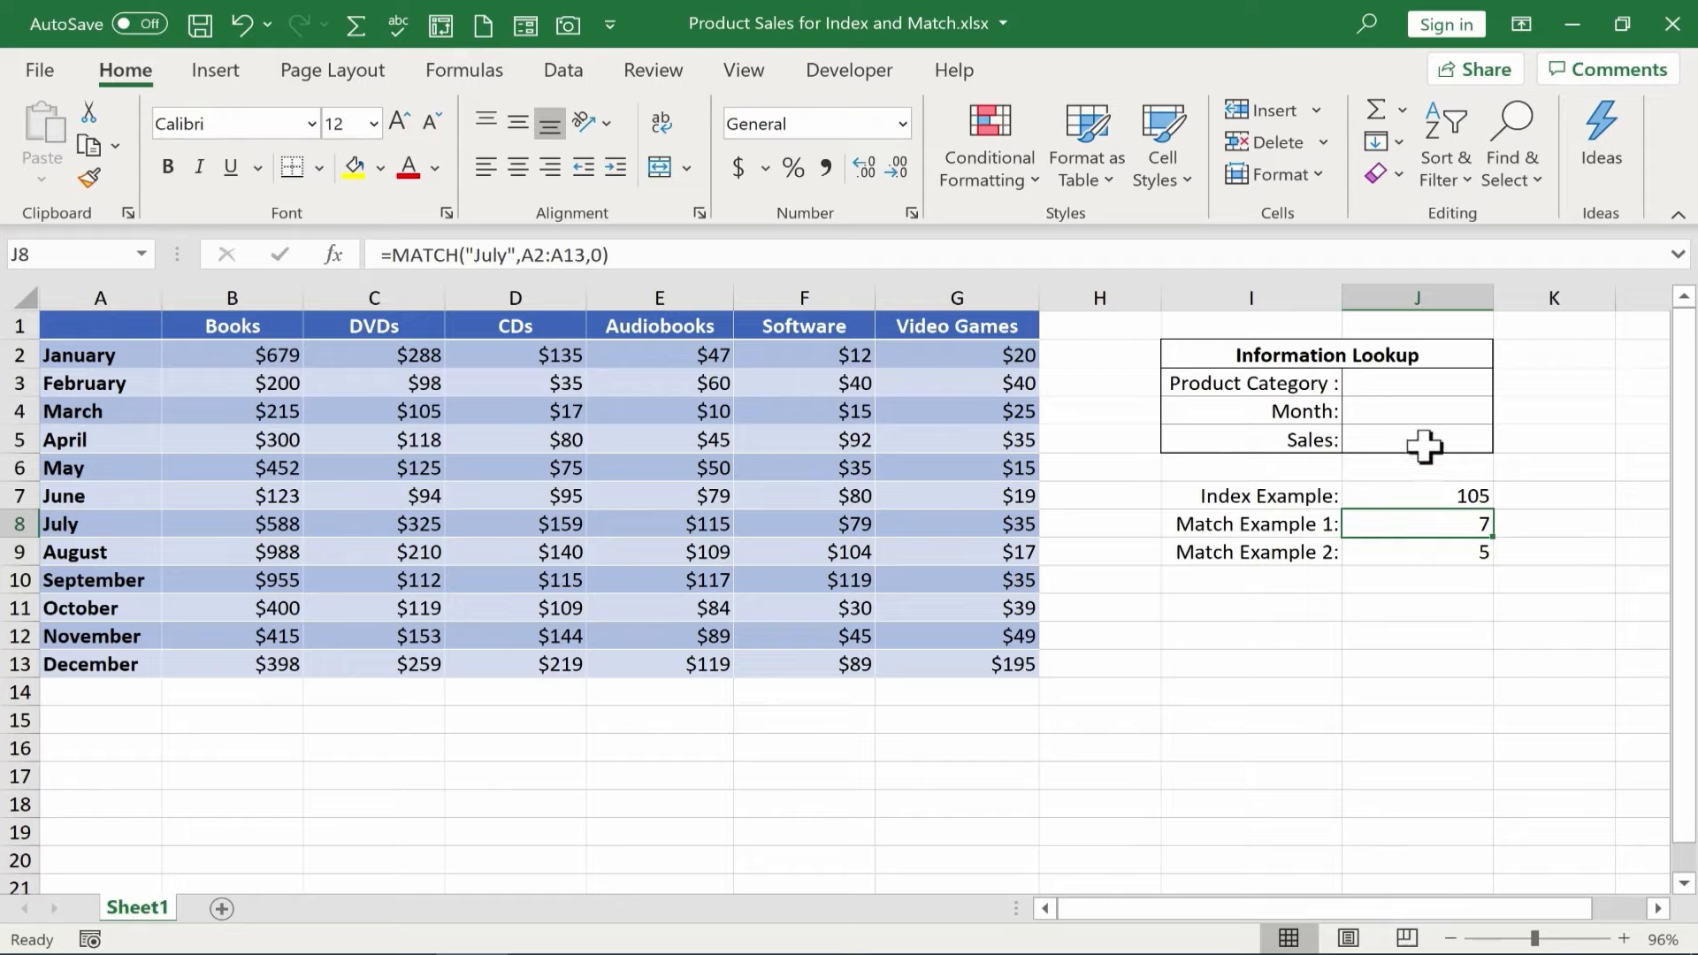
double_click(1475, 523)
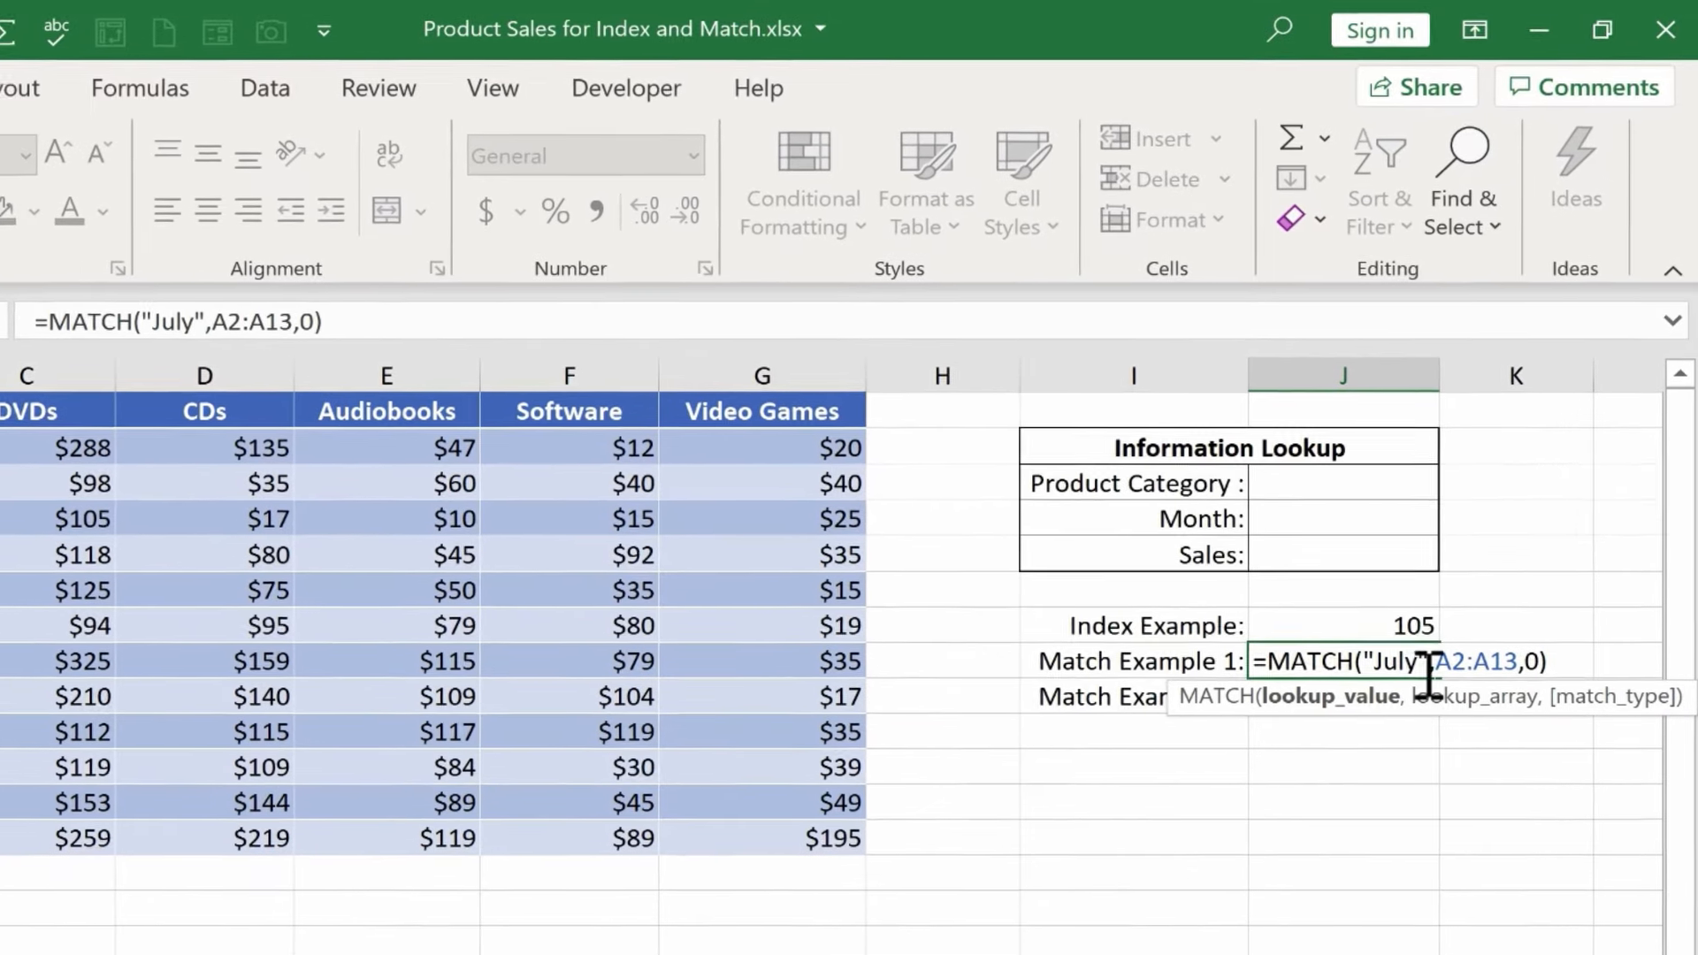
drag(1446, 625, 1419, 682)
key(Delete)
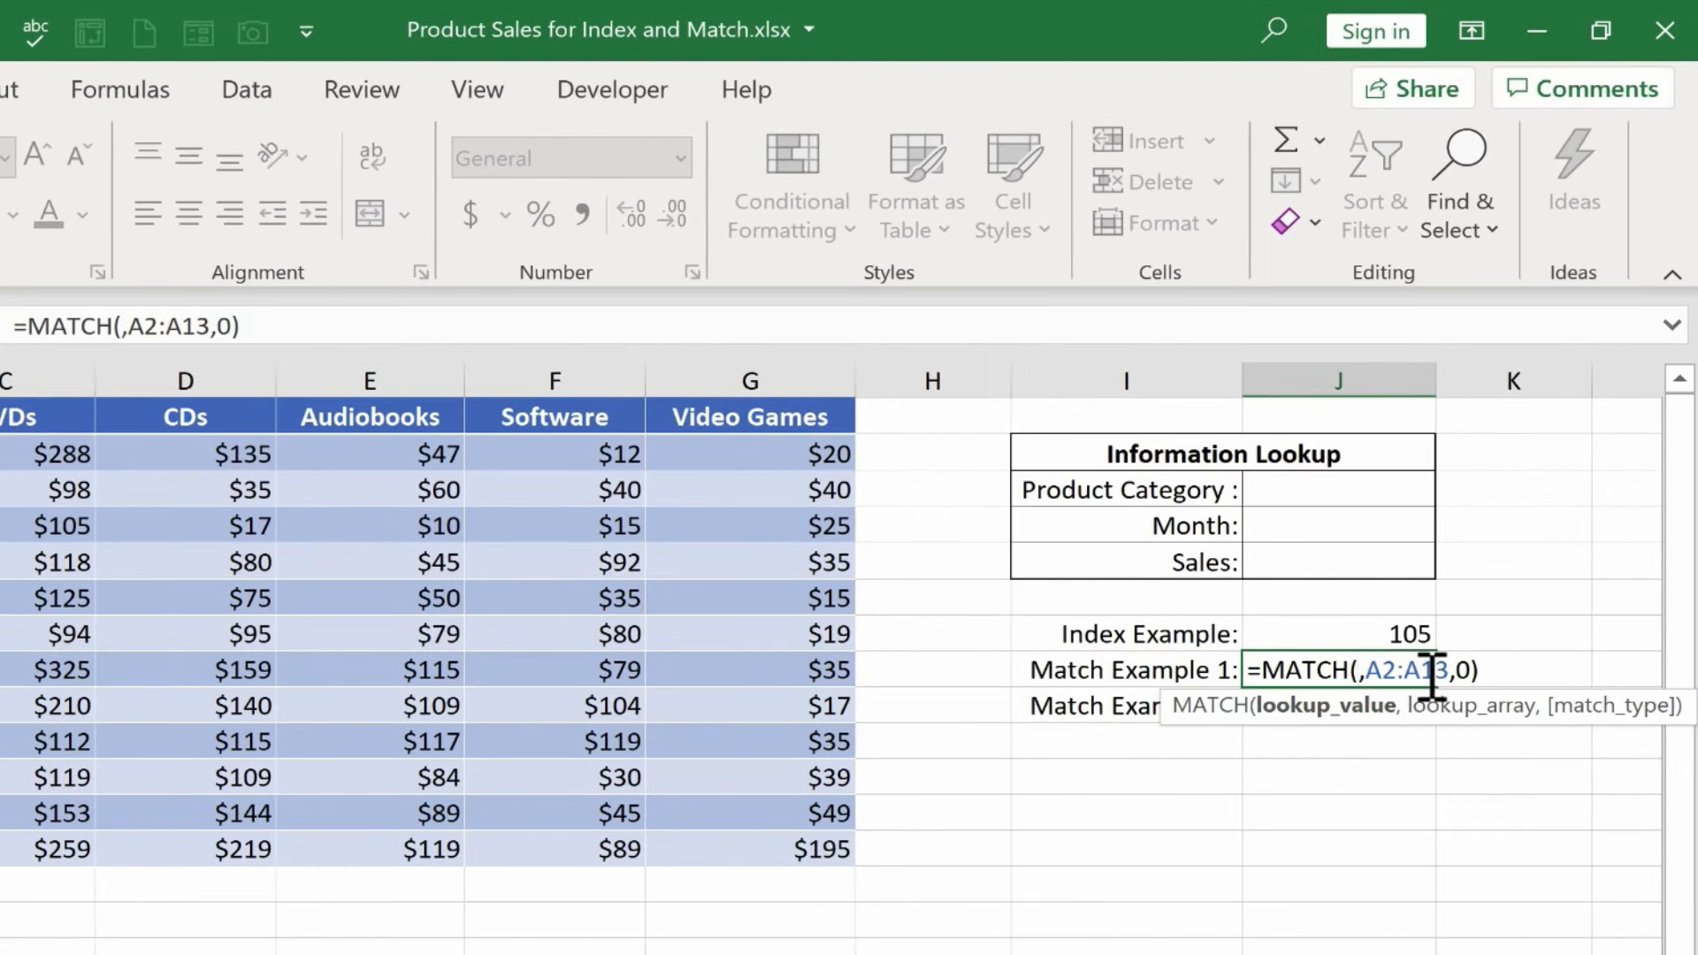
click(1334, 529)
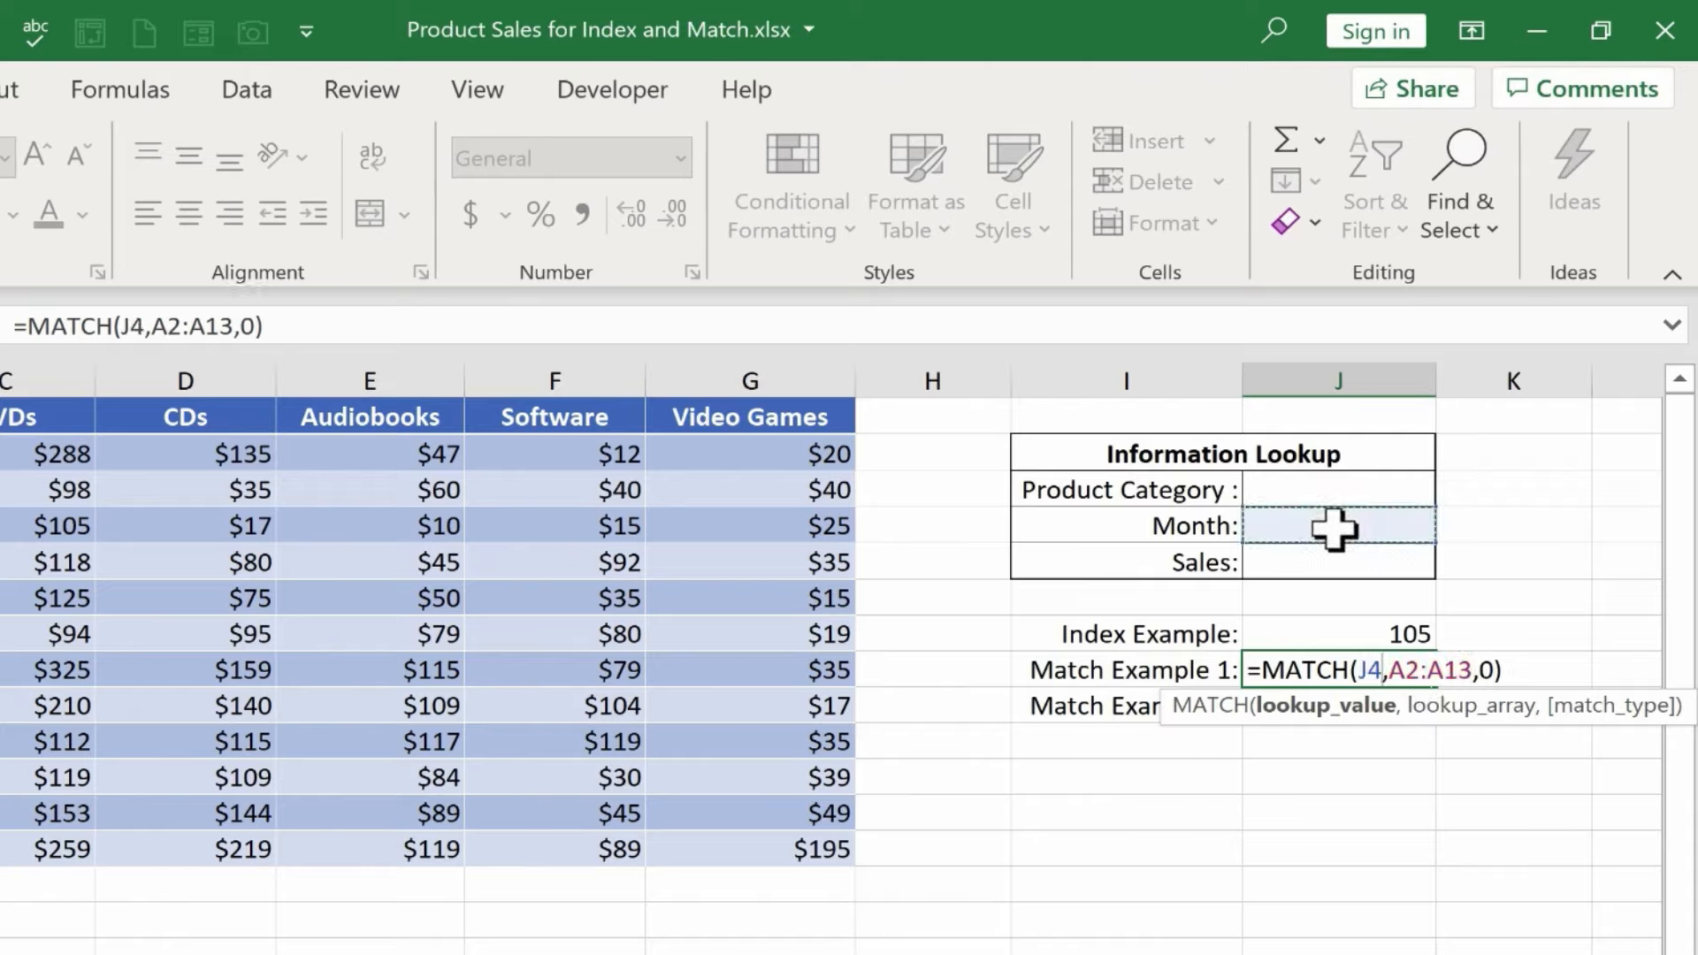
key(Return)
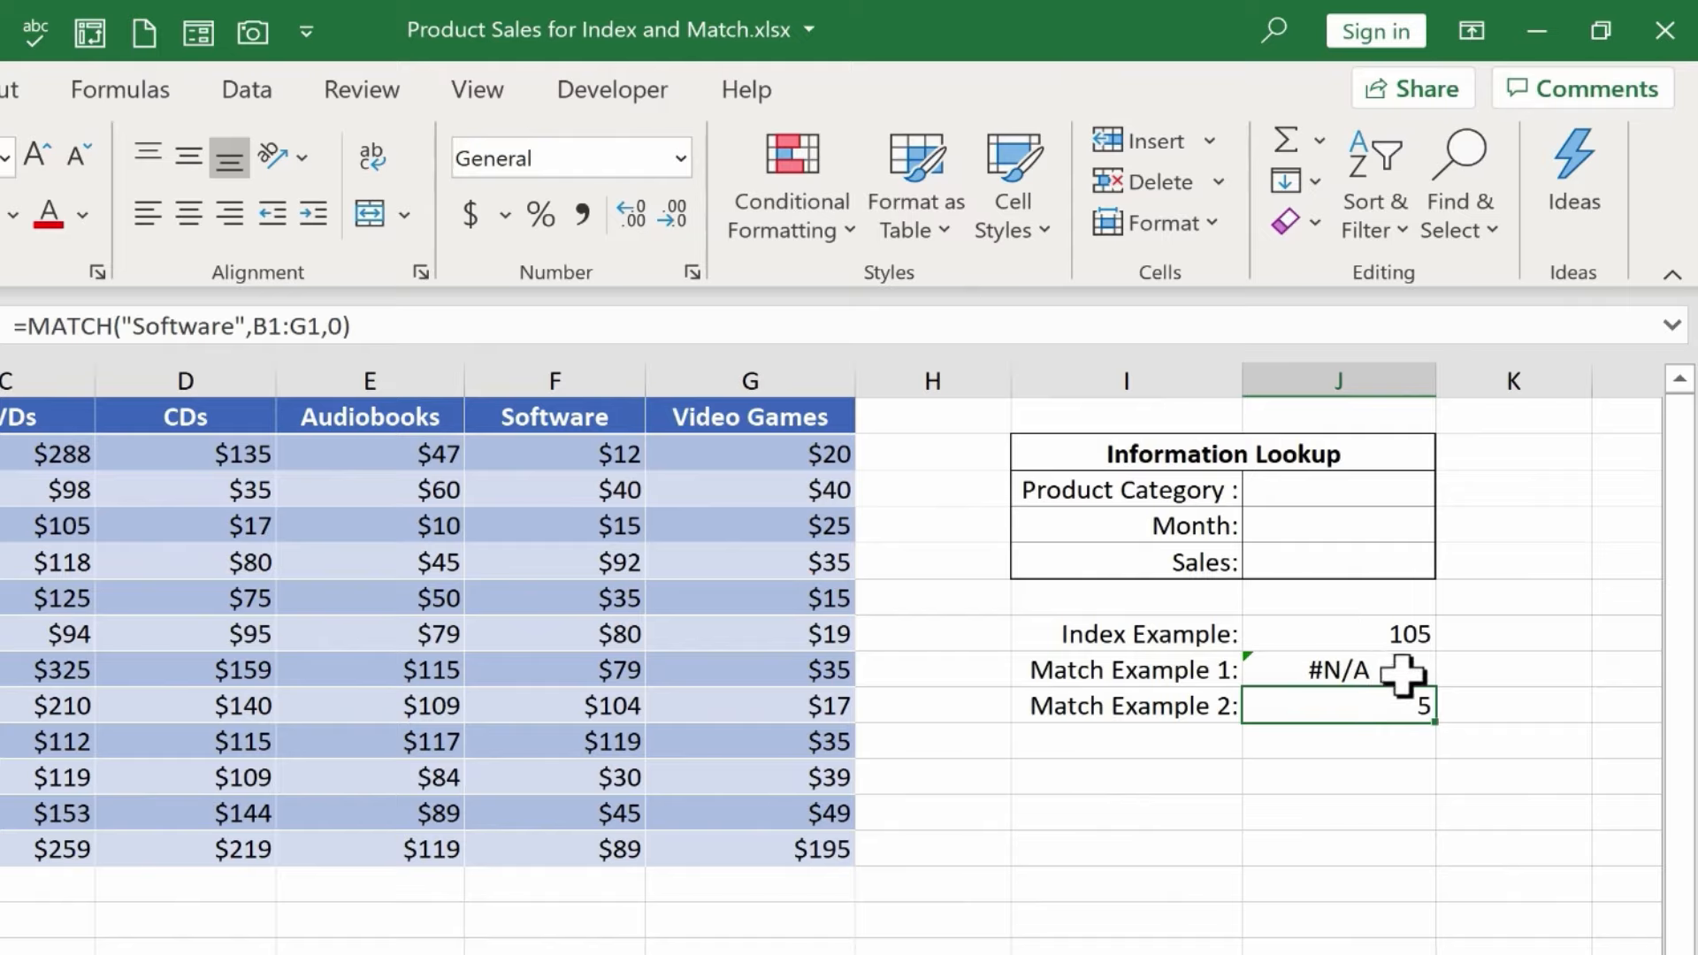
Step: Test the Match Example 1 formula by entering July, August and january in turn as the lookup month
click(1356, 512)
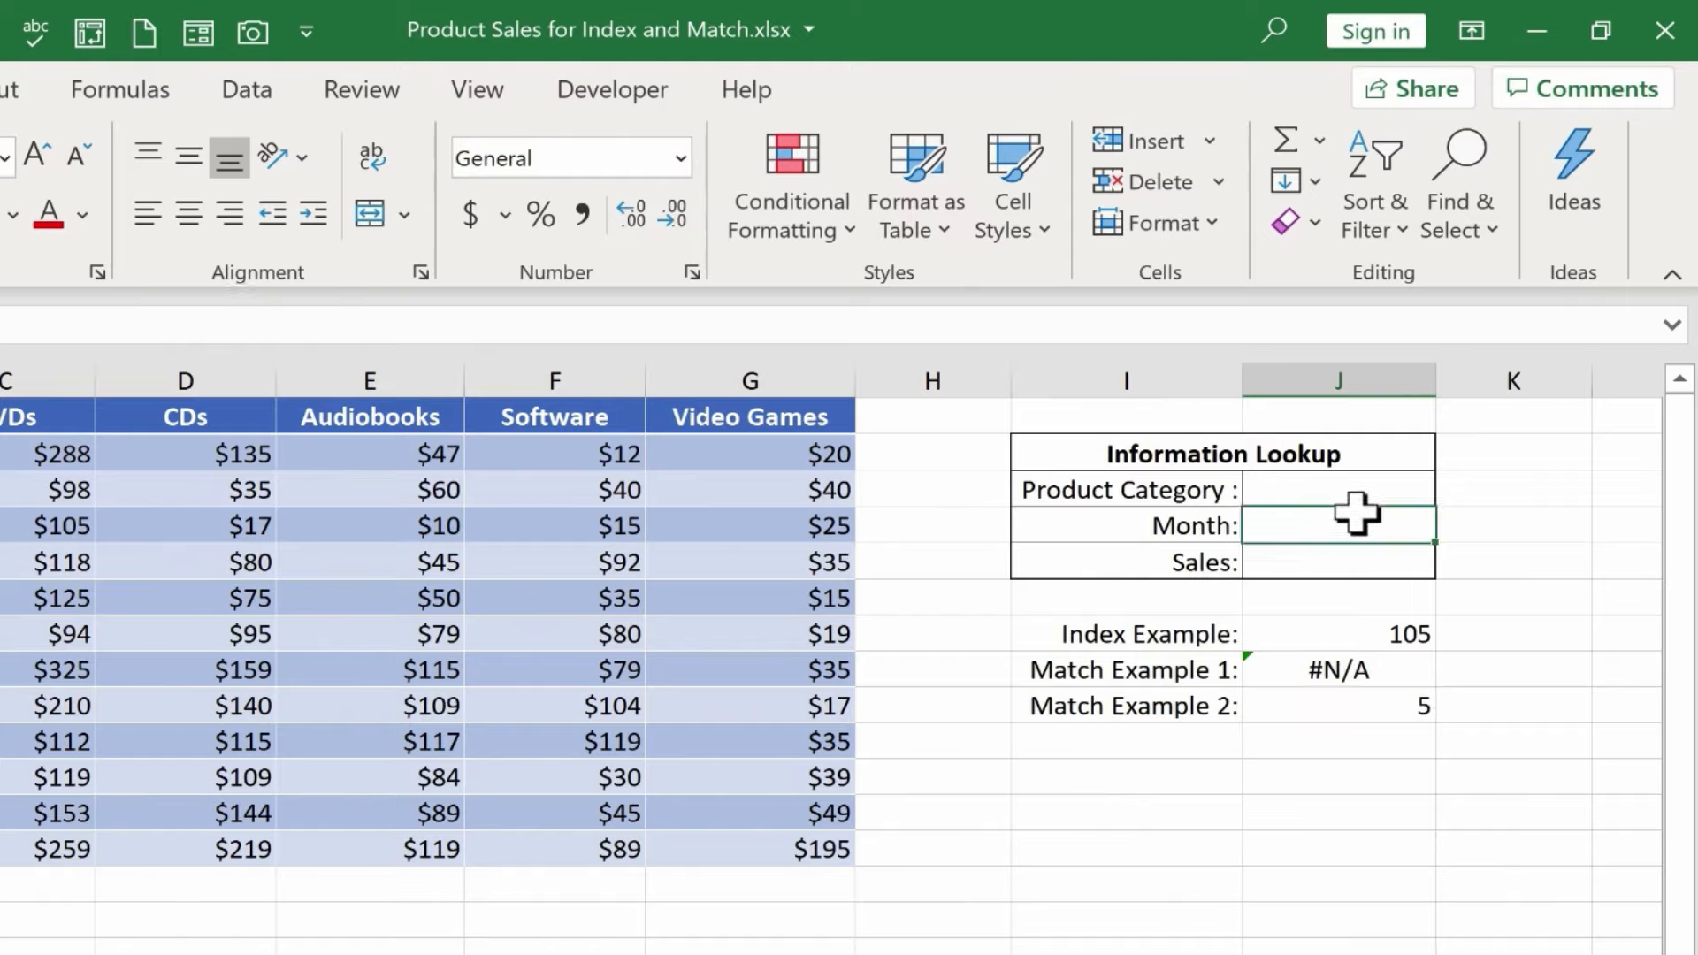
text(July)
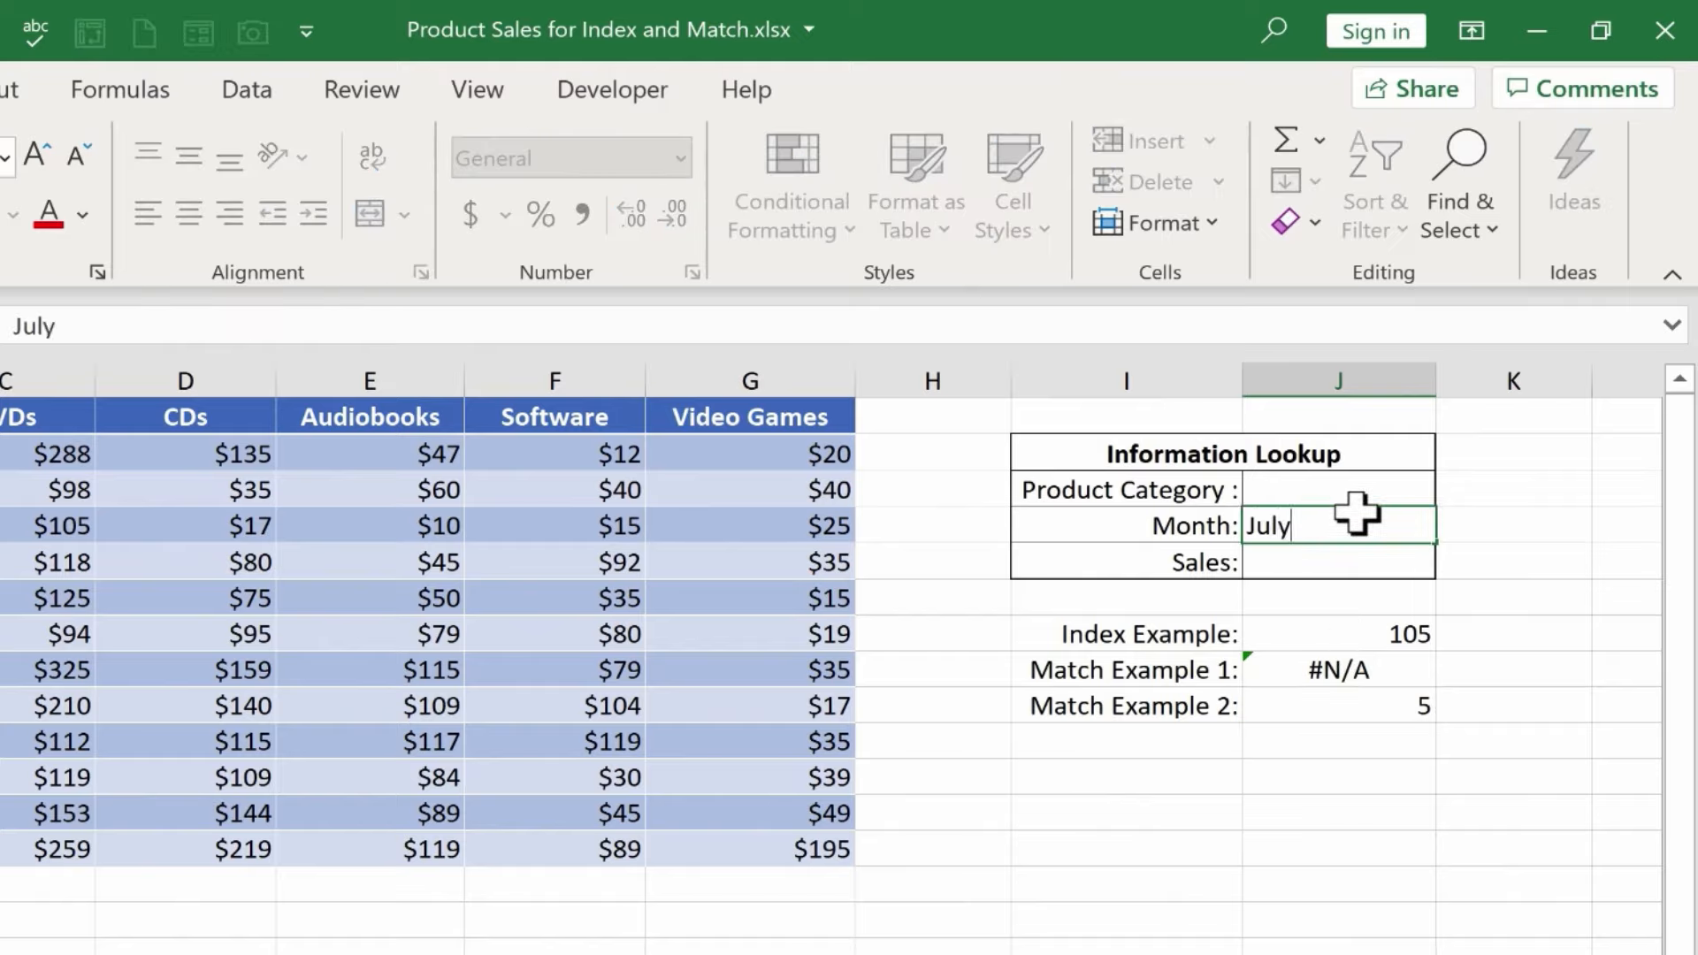
key(Return)
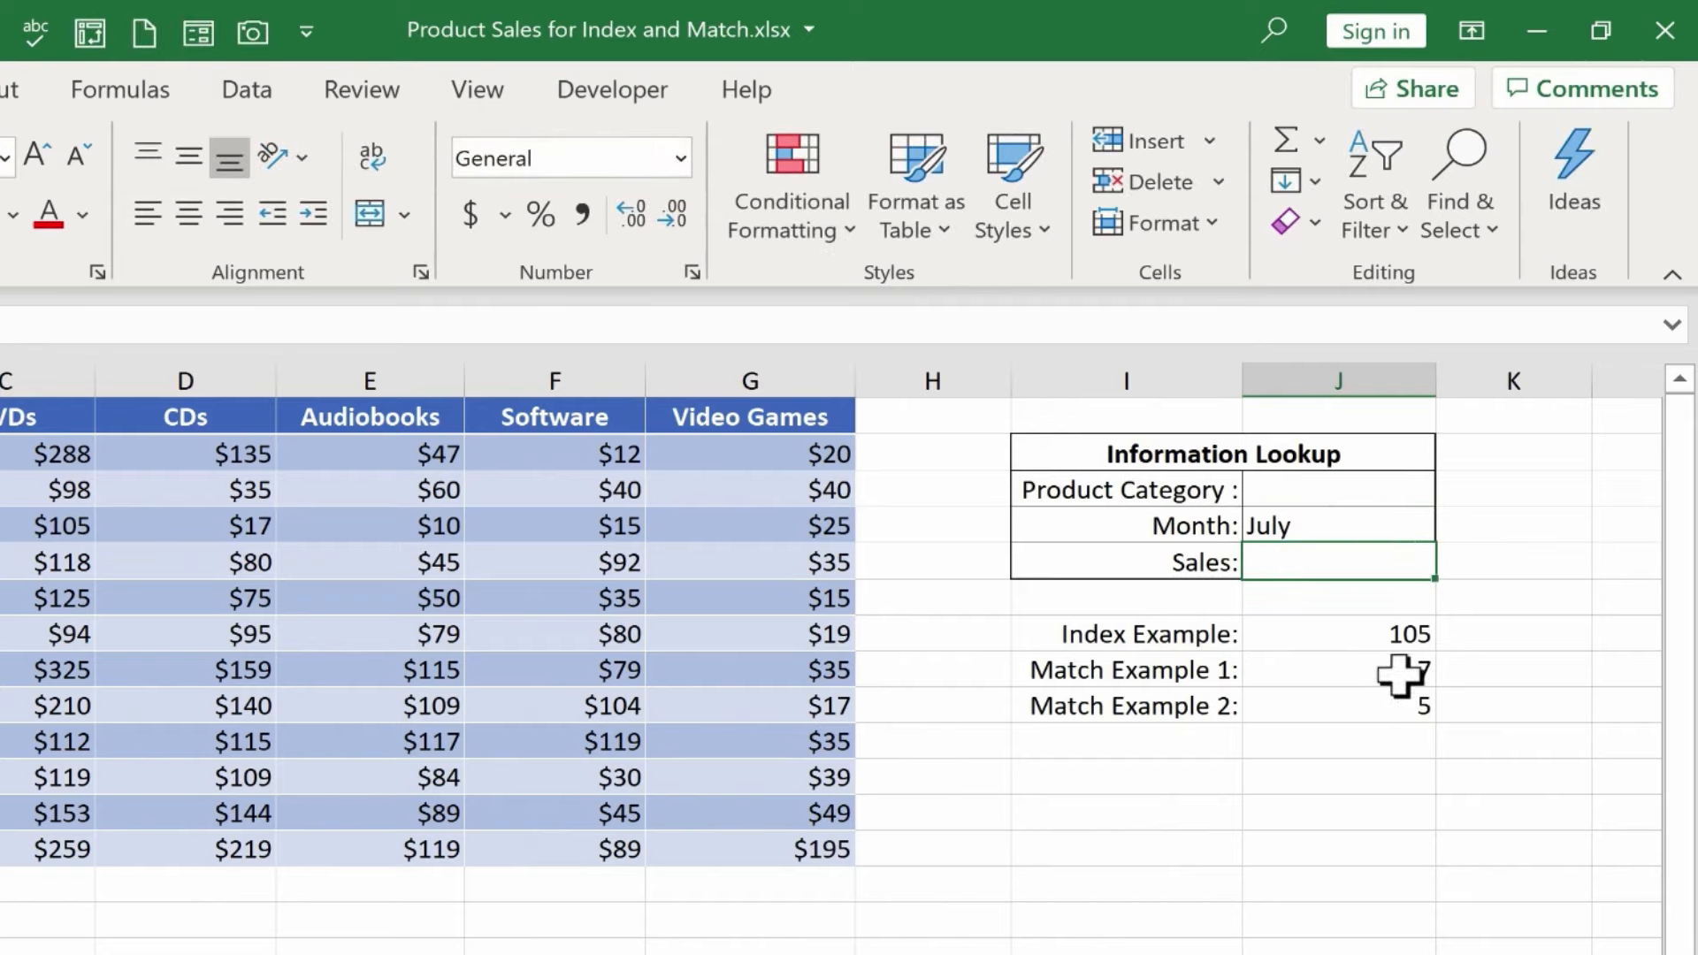
click(1404, 673)
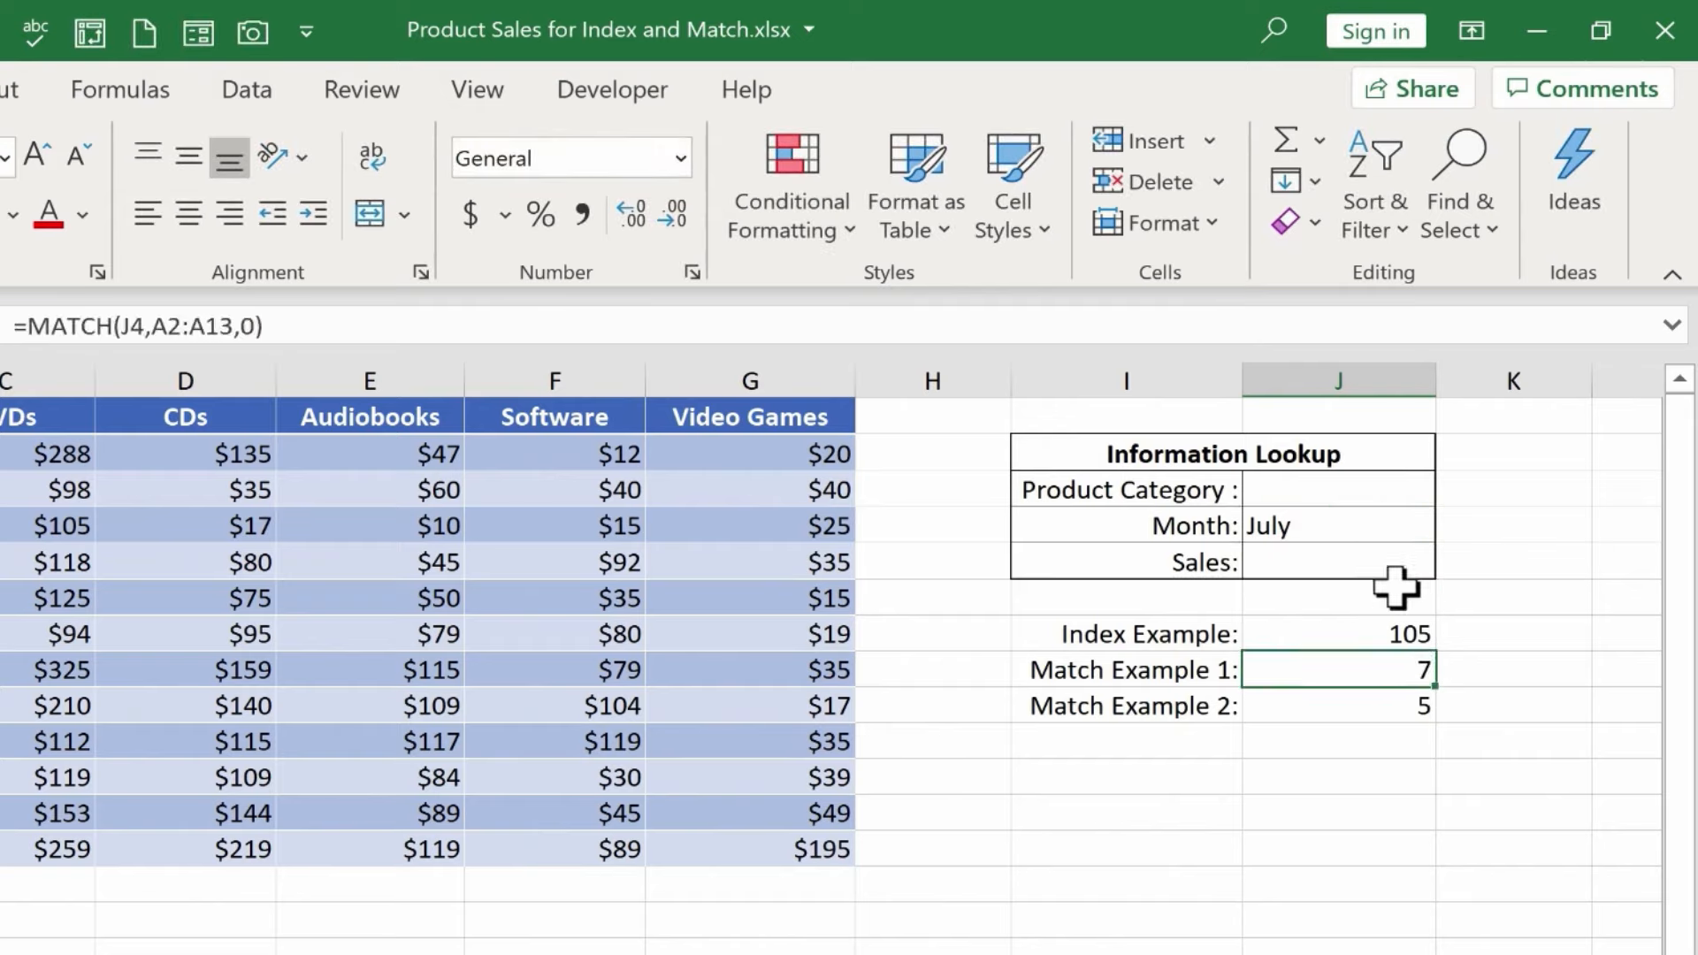
click(1318, 527)
text(A)
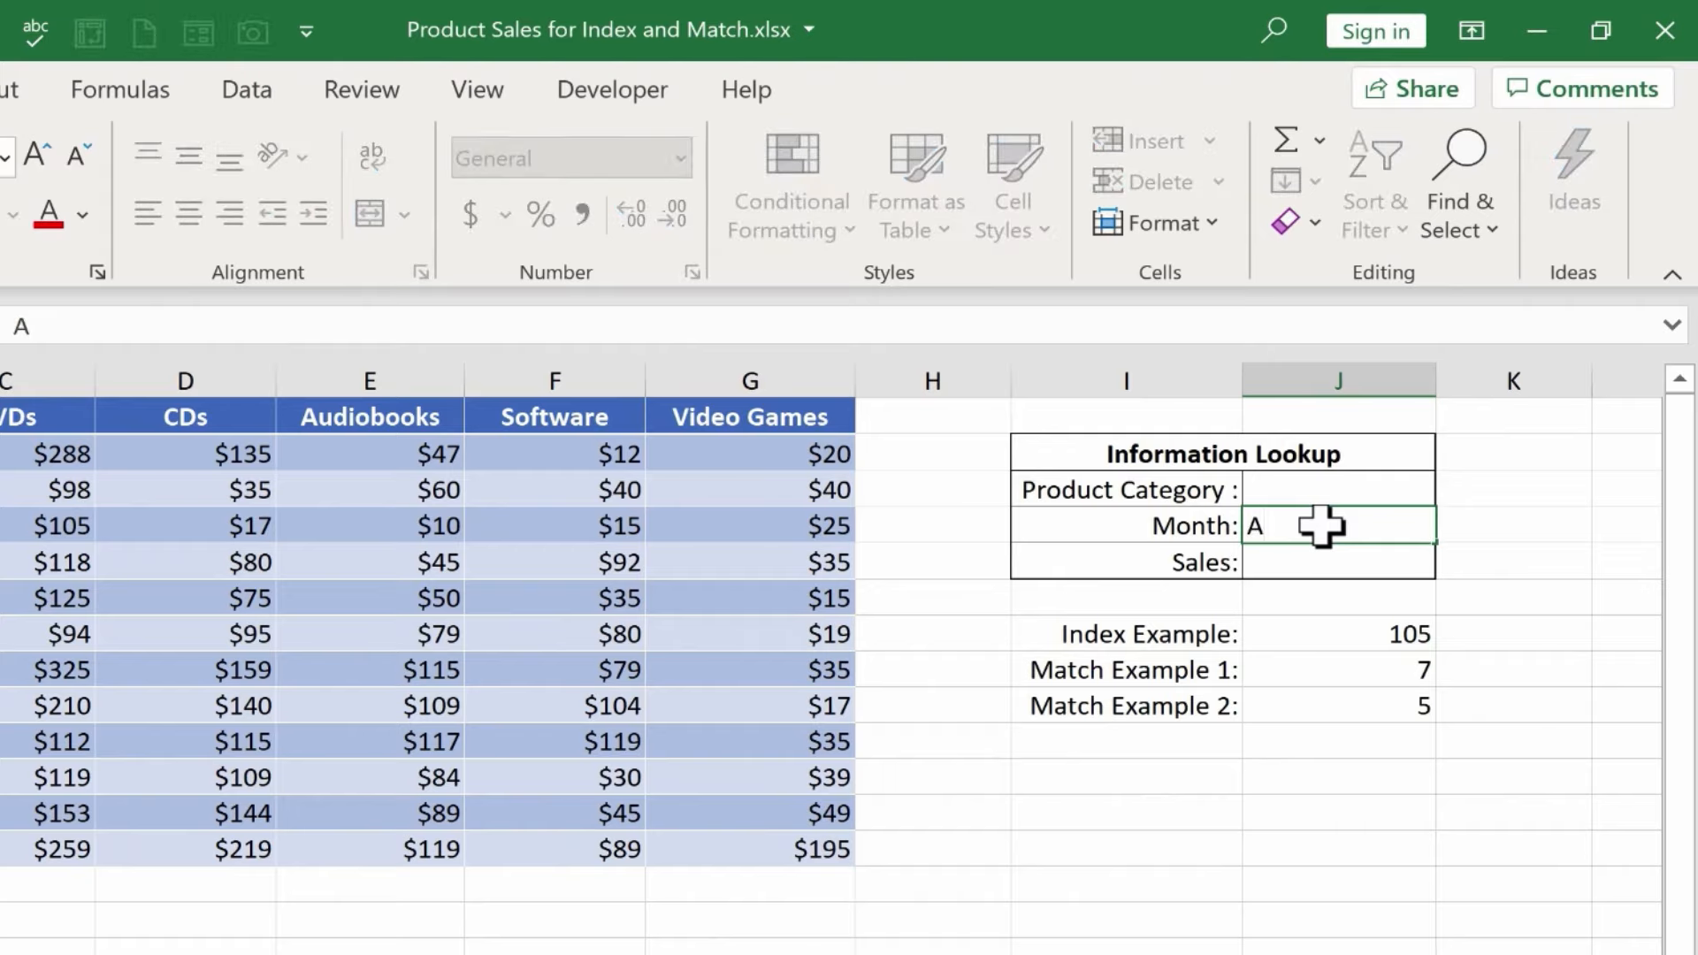
text(ug)
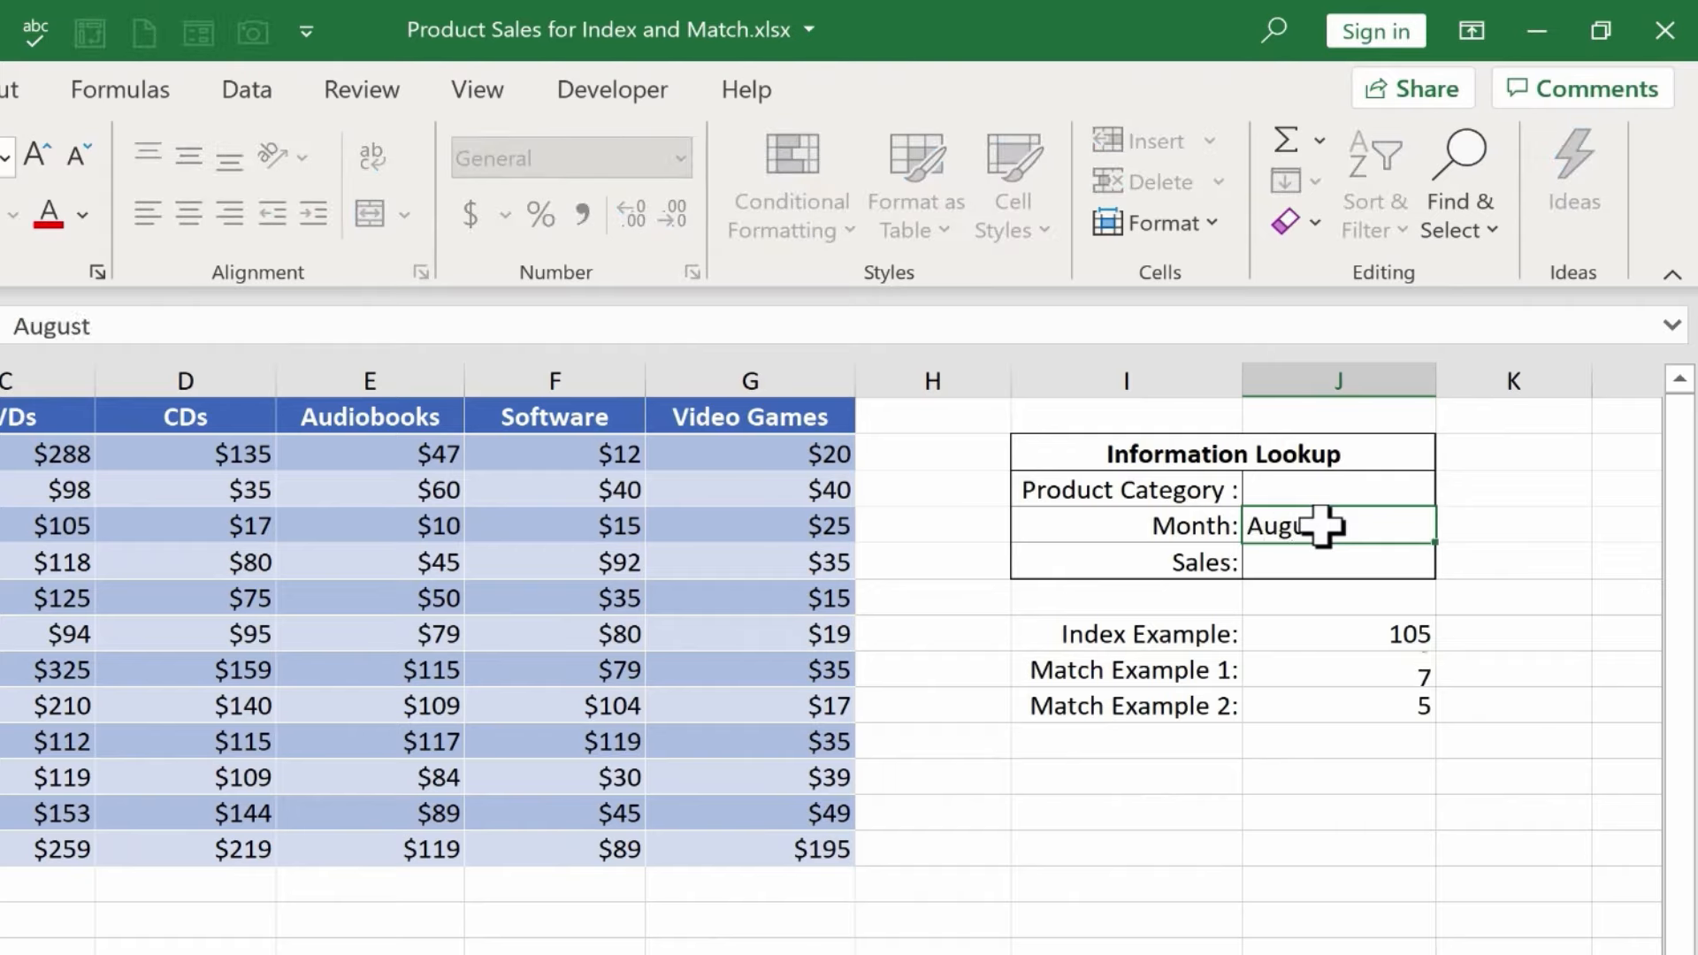
text(ust)
key(Return)
click(1320, 527)
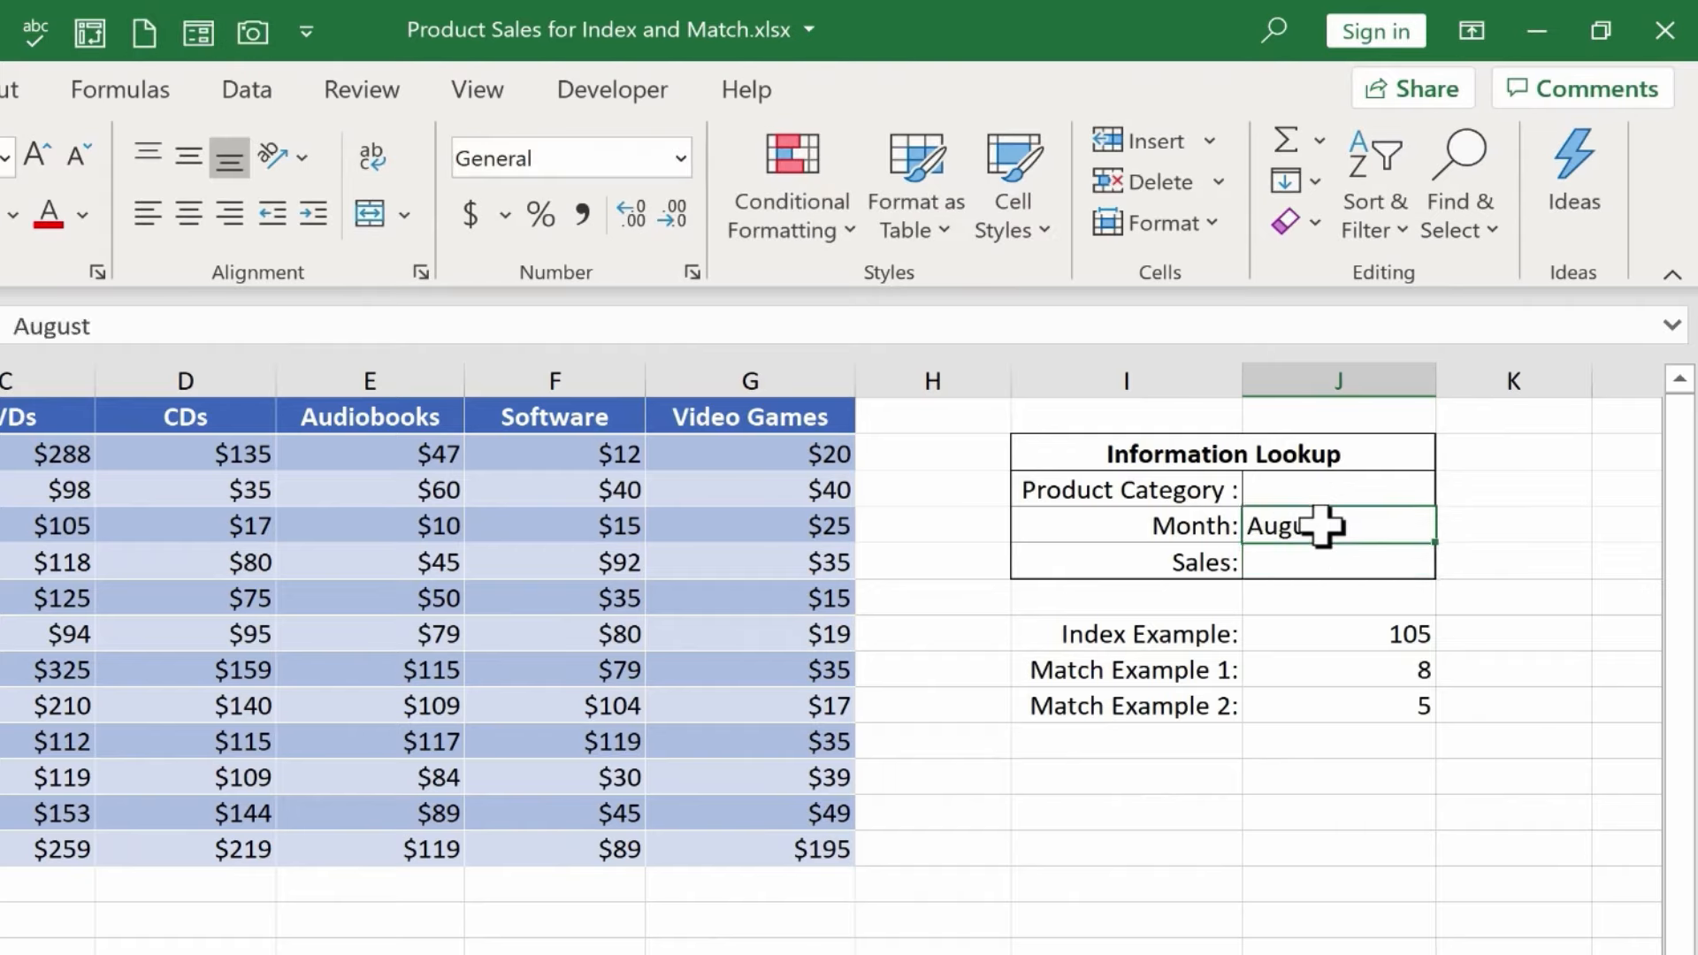
text(january)
key(Return)
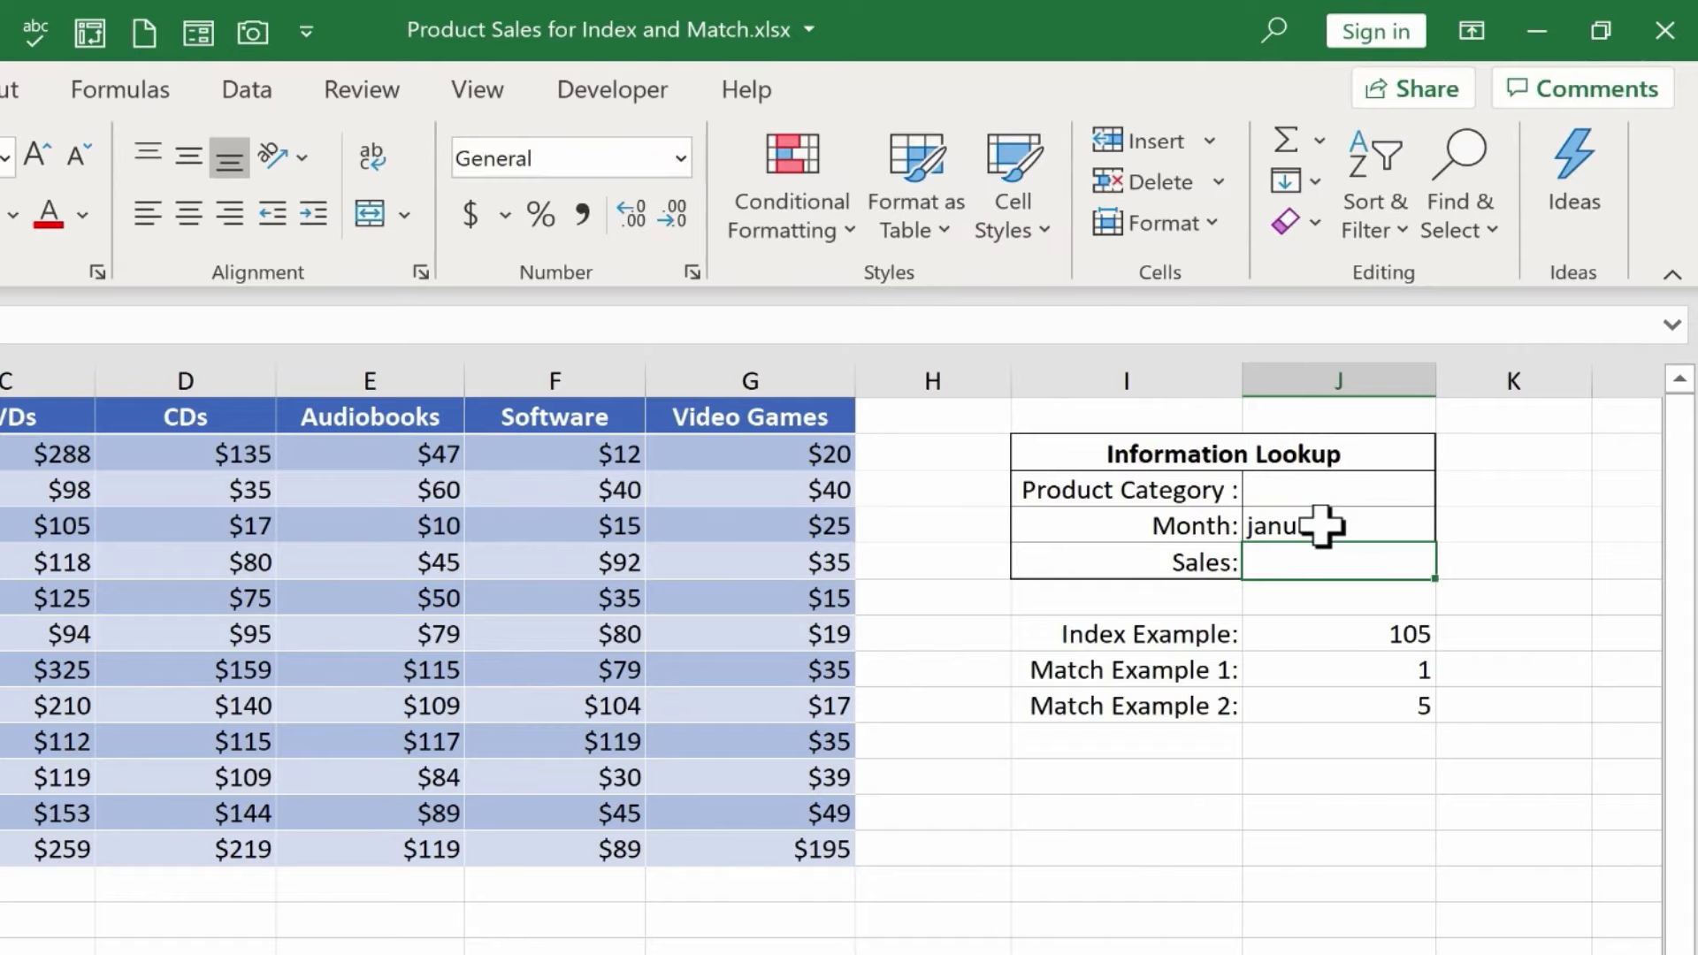
Step: Replace the "Software" lookup value in the Match Example 2 formula with a reference to Product Category cell J3
click(1383, 705)
double_click(1394, 710)
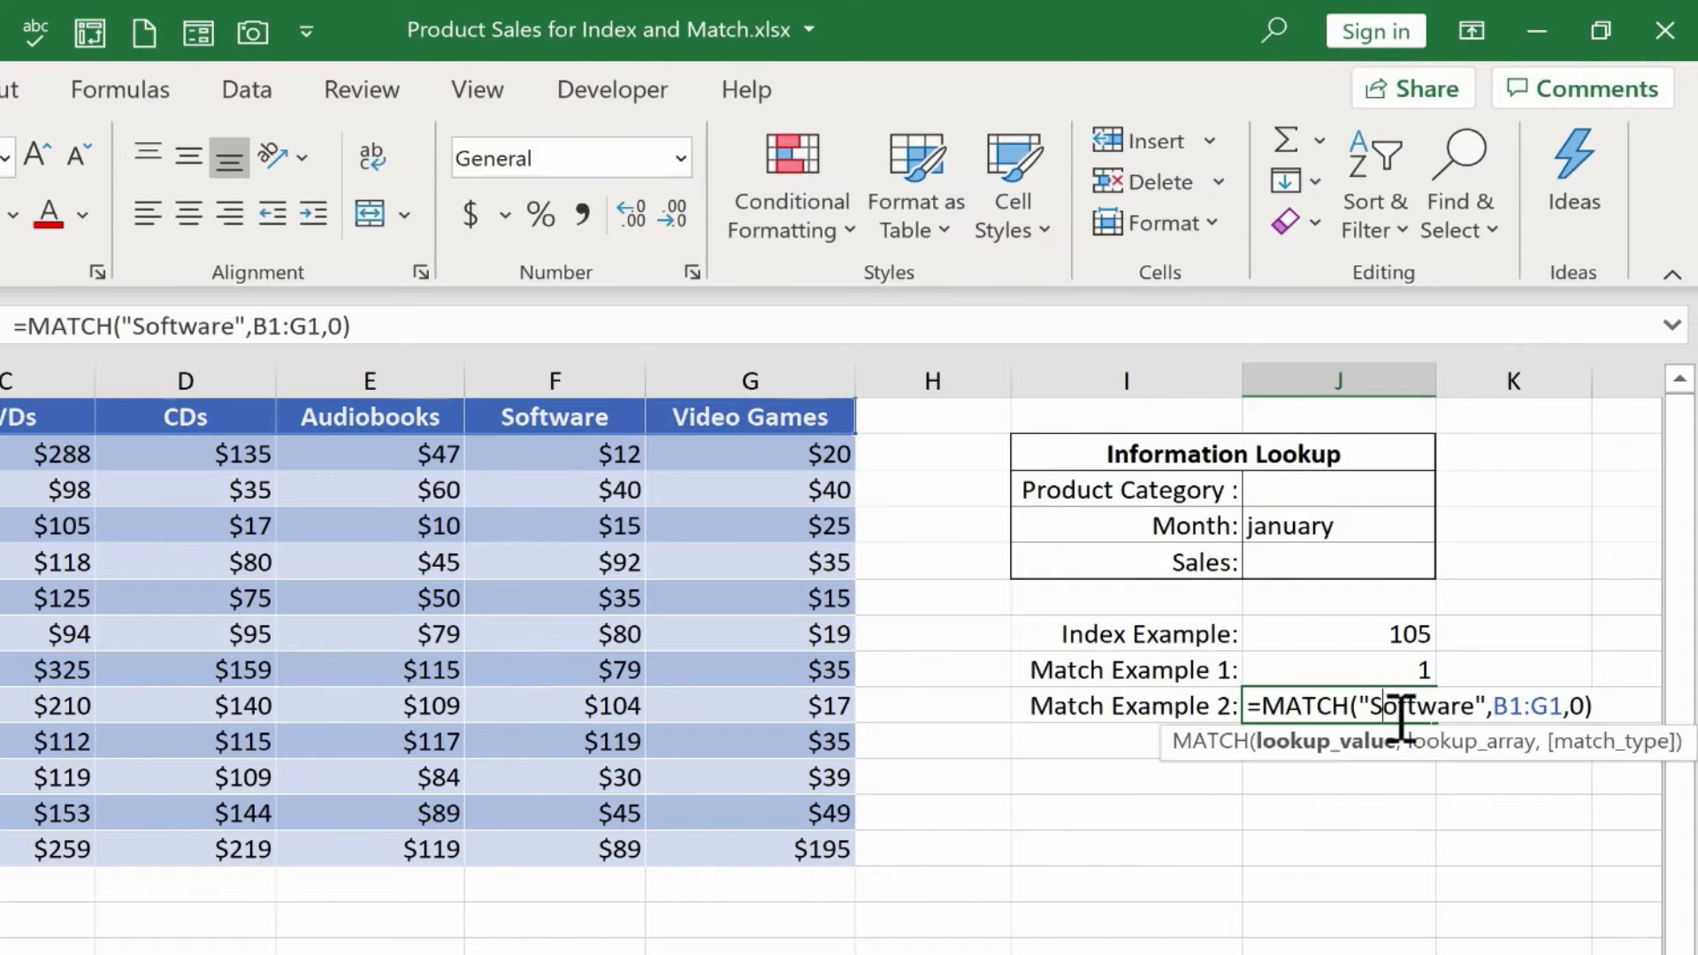
drag(1487, 706, 1360, 706)
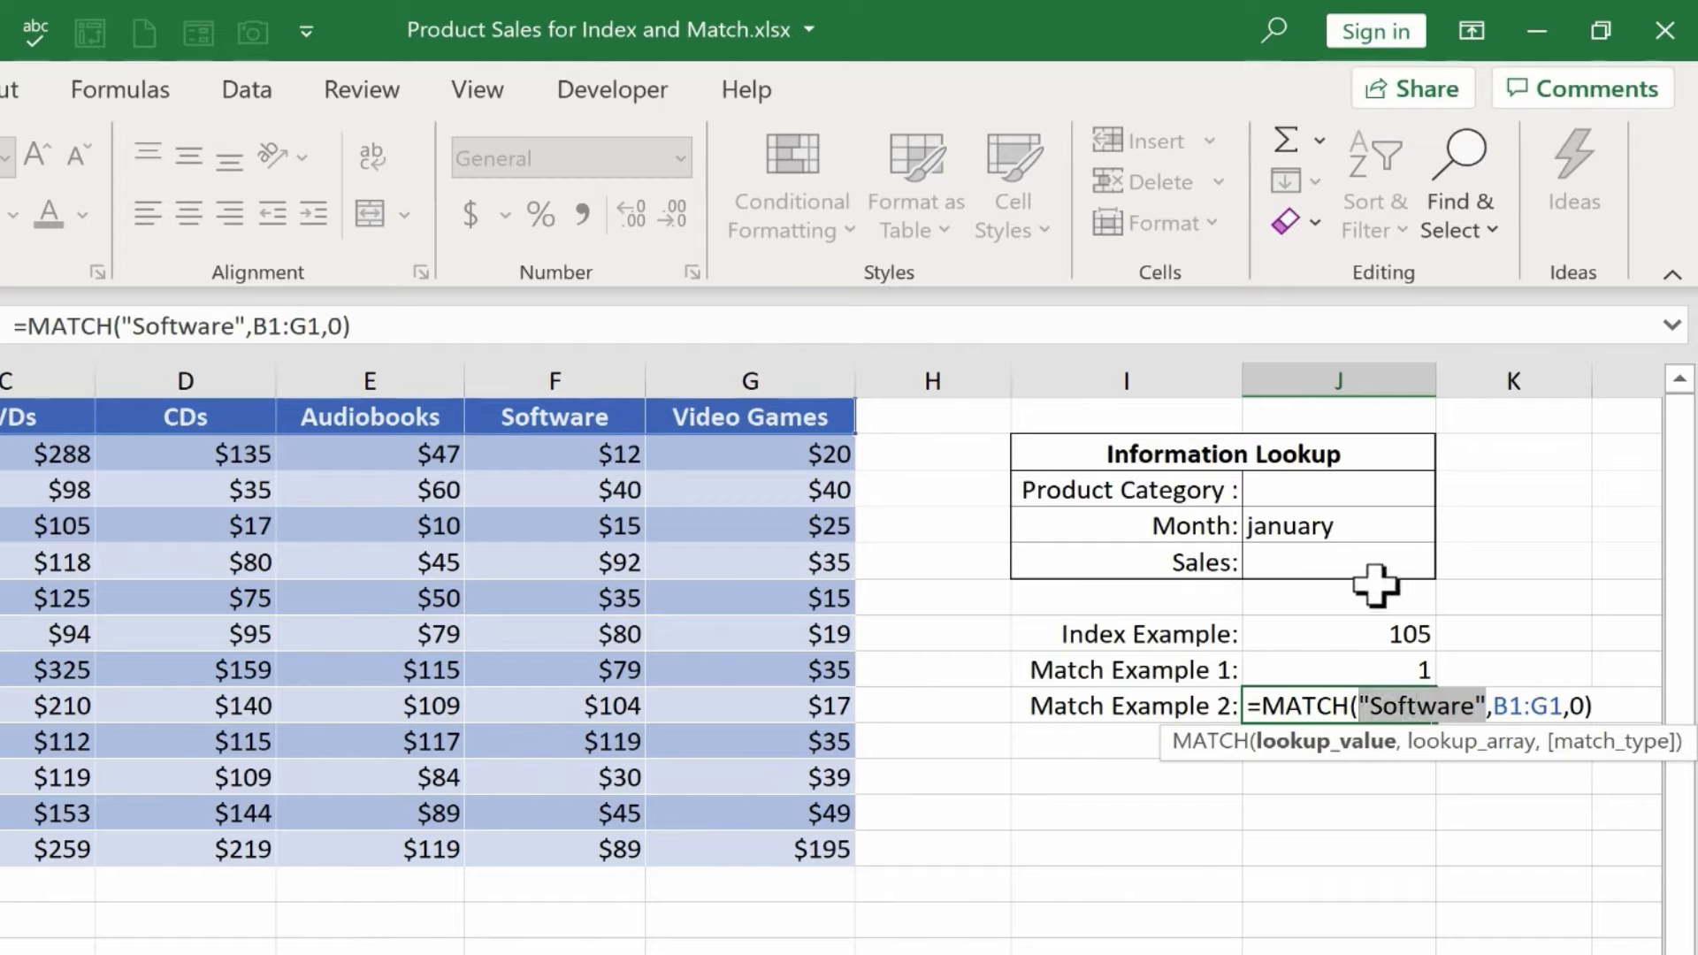
click(1310, 491)
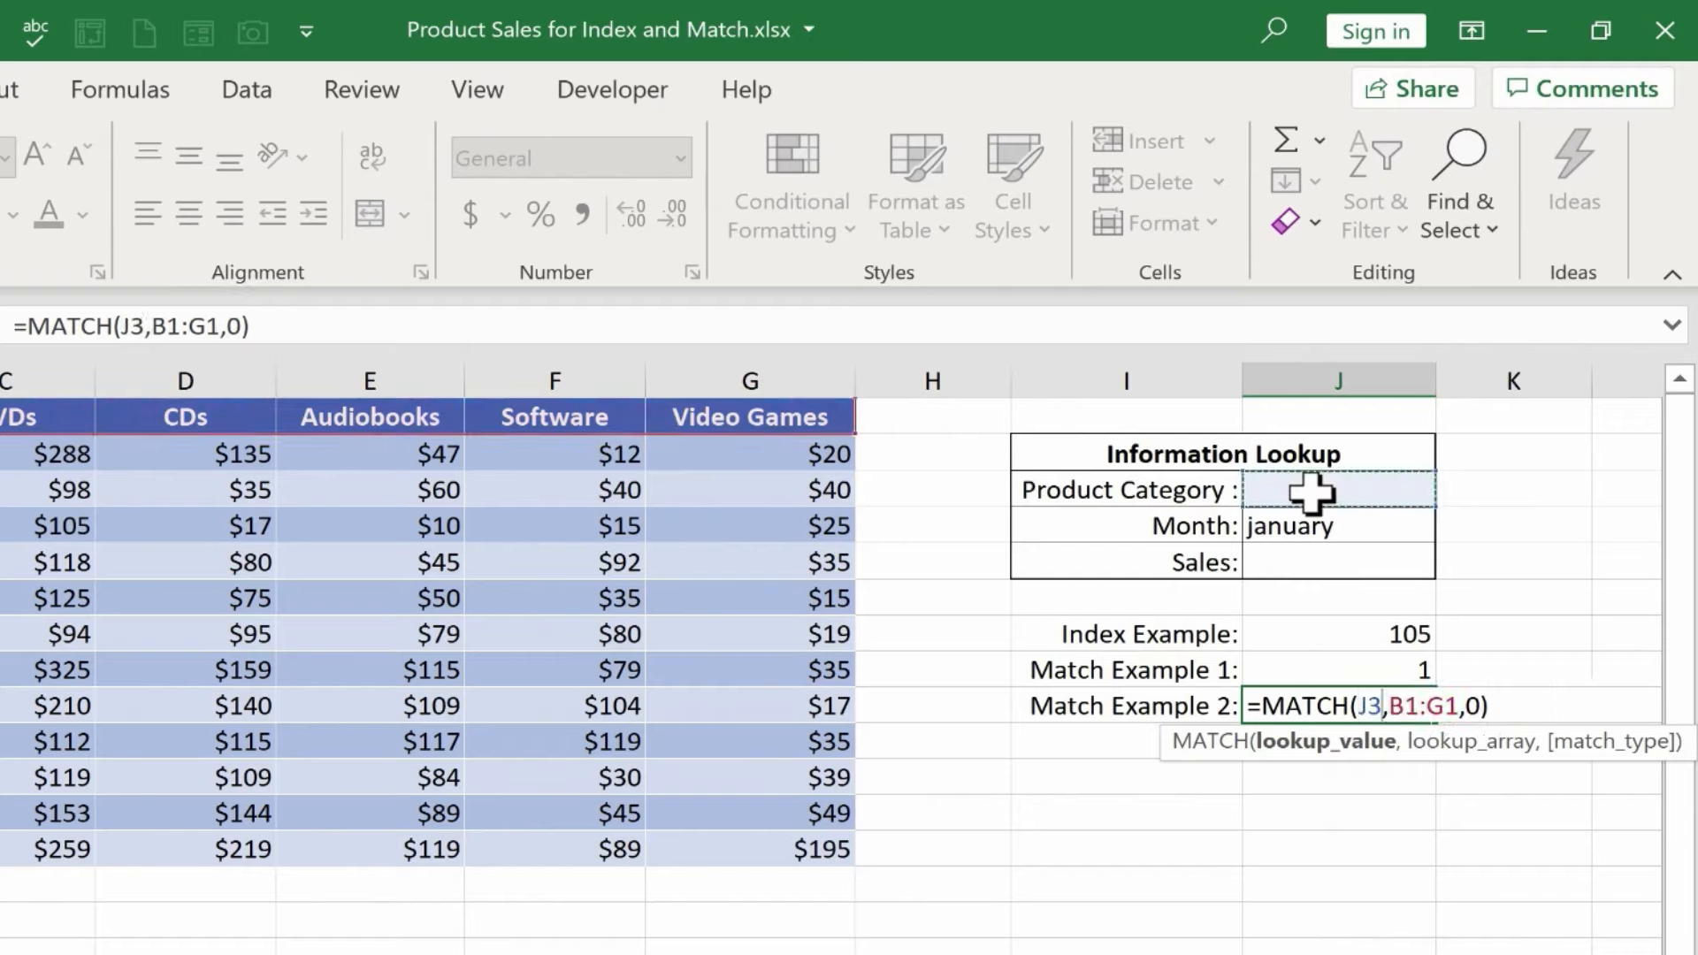
key(Return)
Step: Test the Match Example 2 formula by entering books and then dvds as the product category
key(Up)
key(Up)
key(Up)
key(Up)
key(Up)
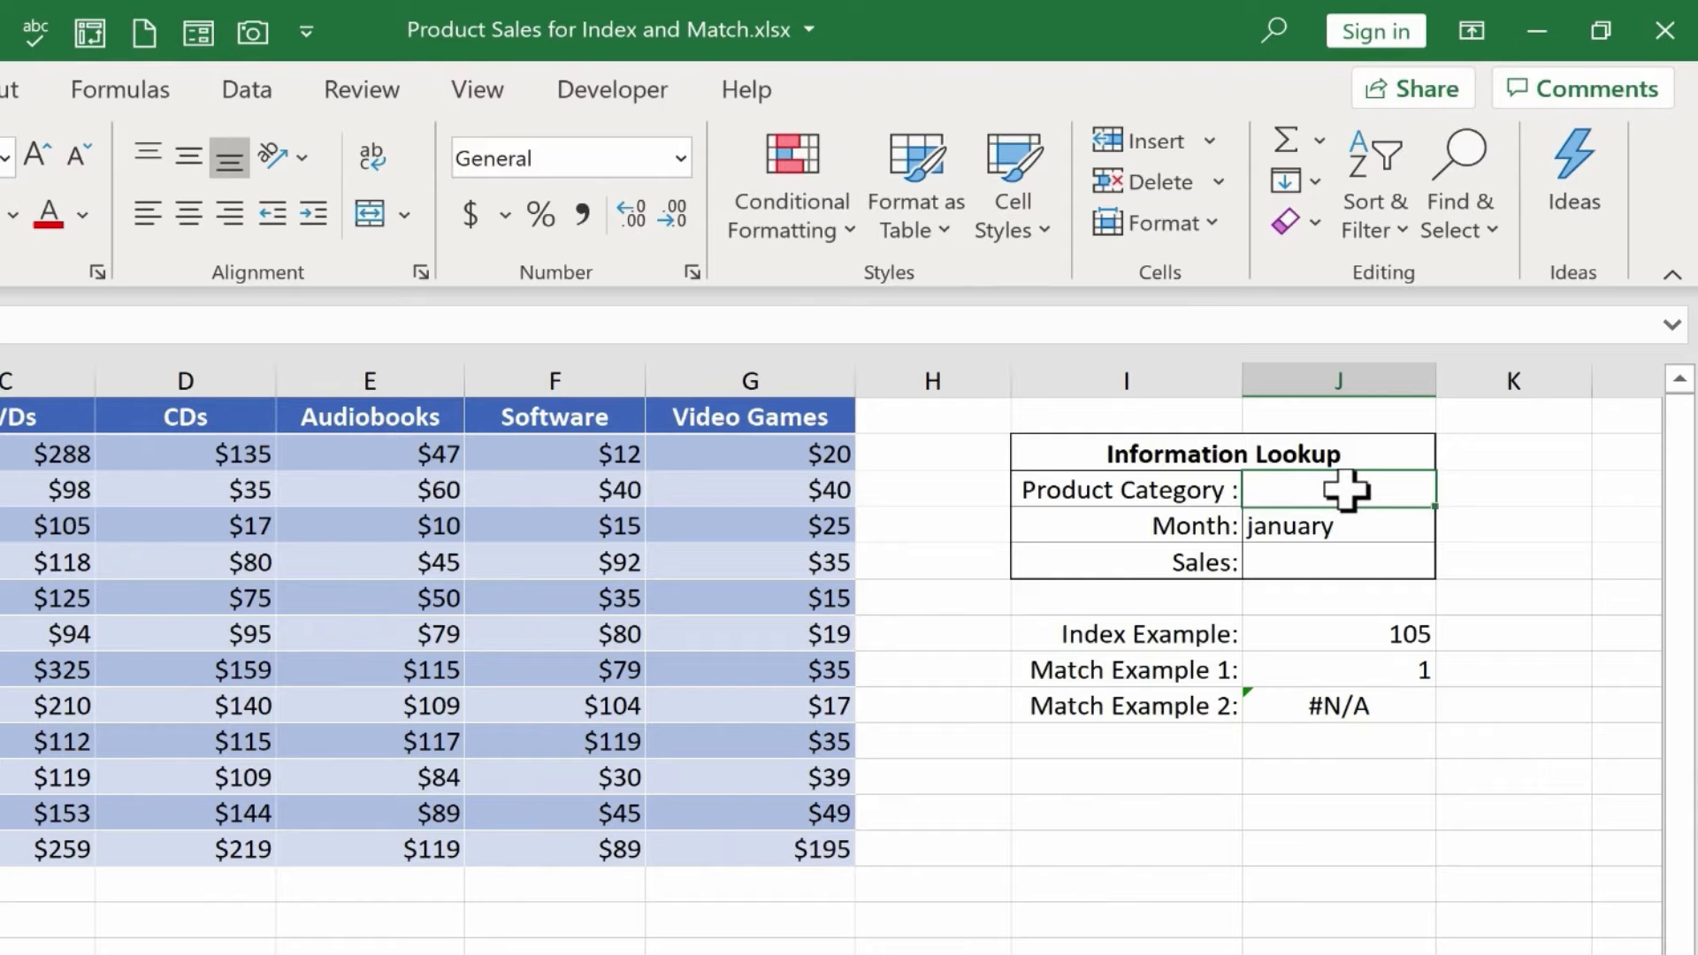
text(books)
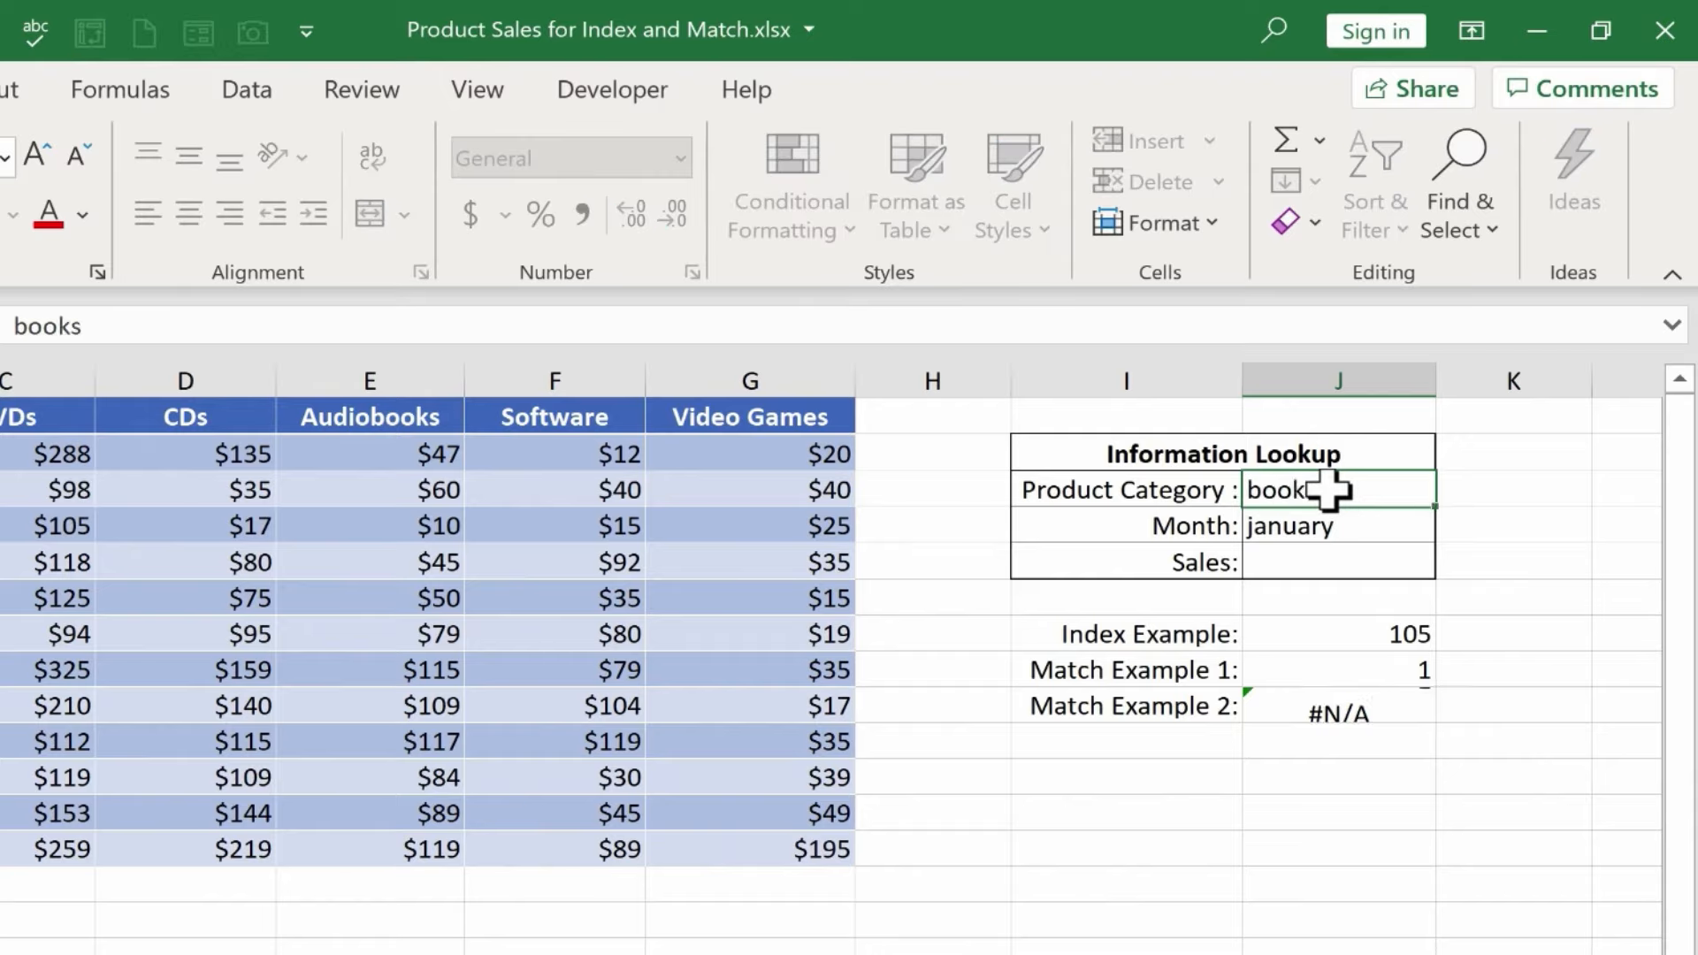
key(Return)
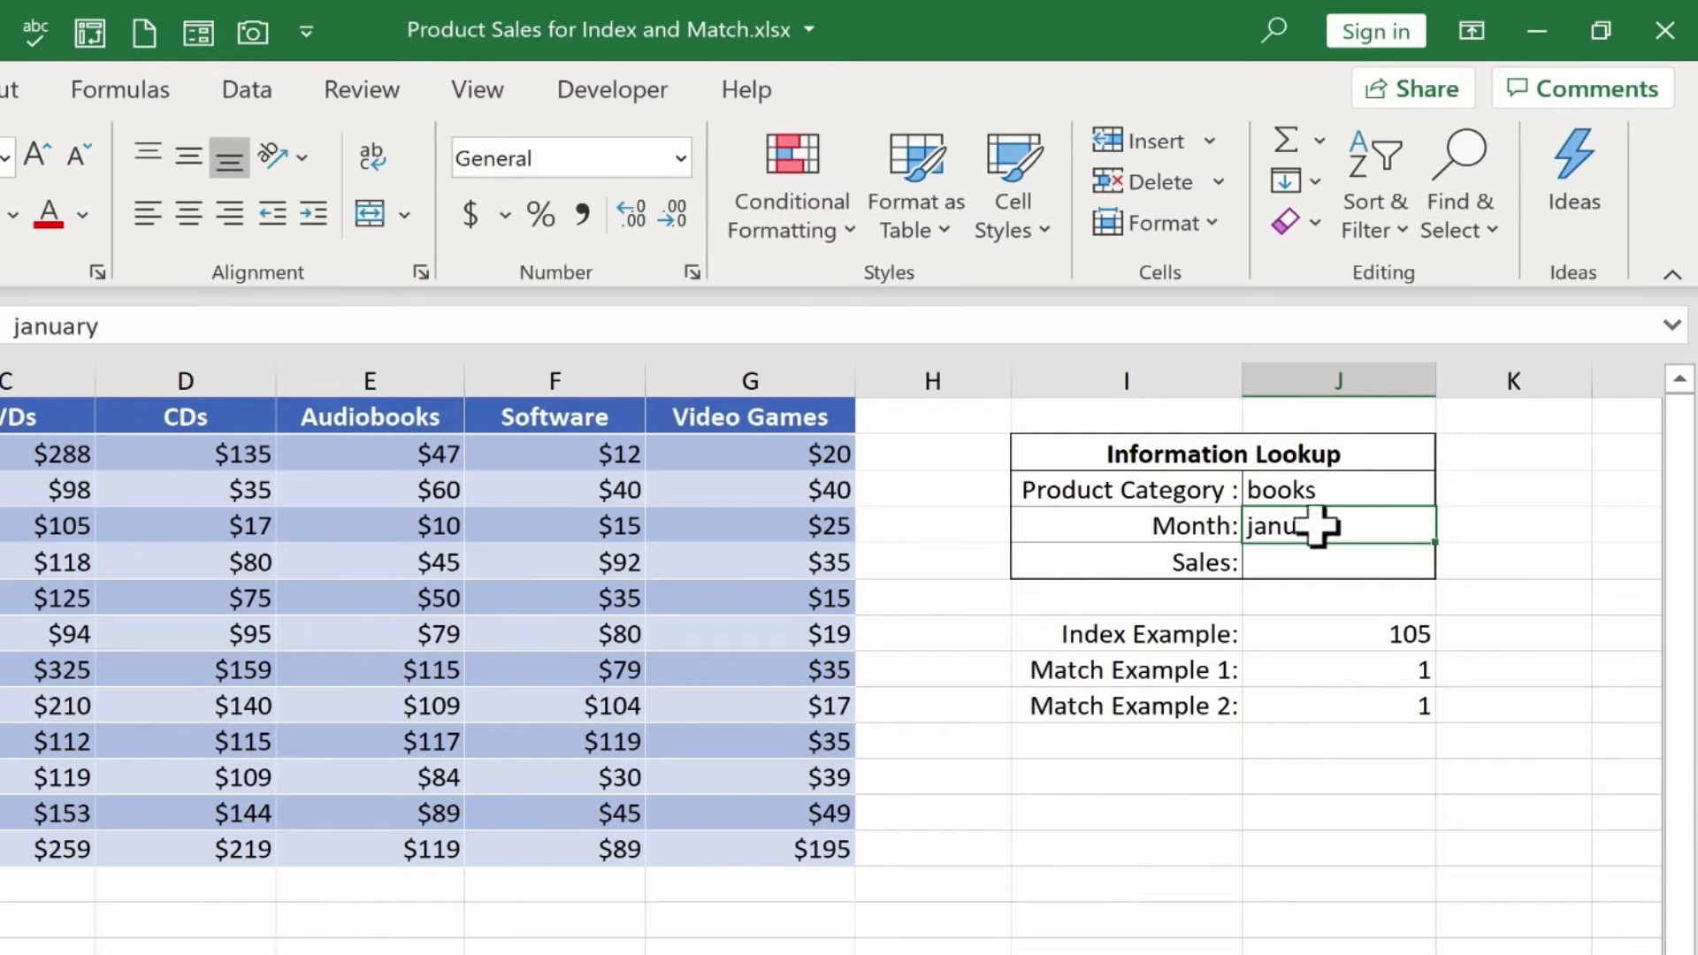
click(1297, 480)
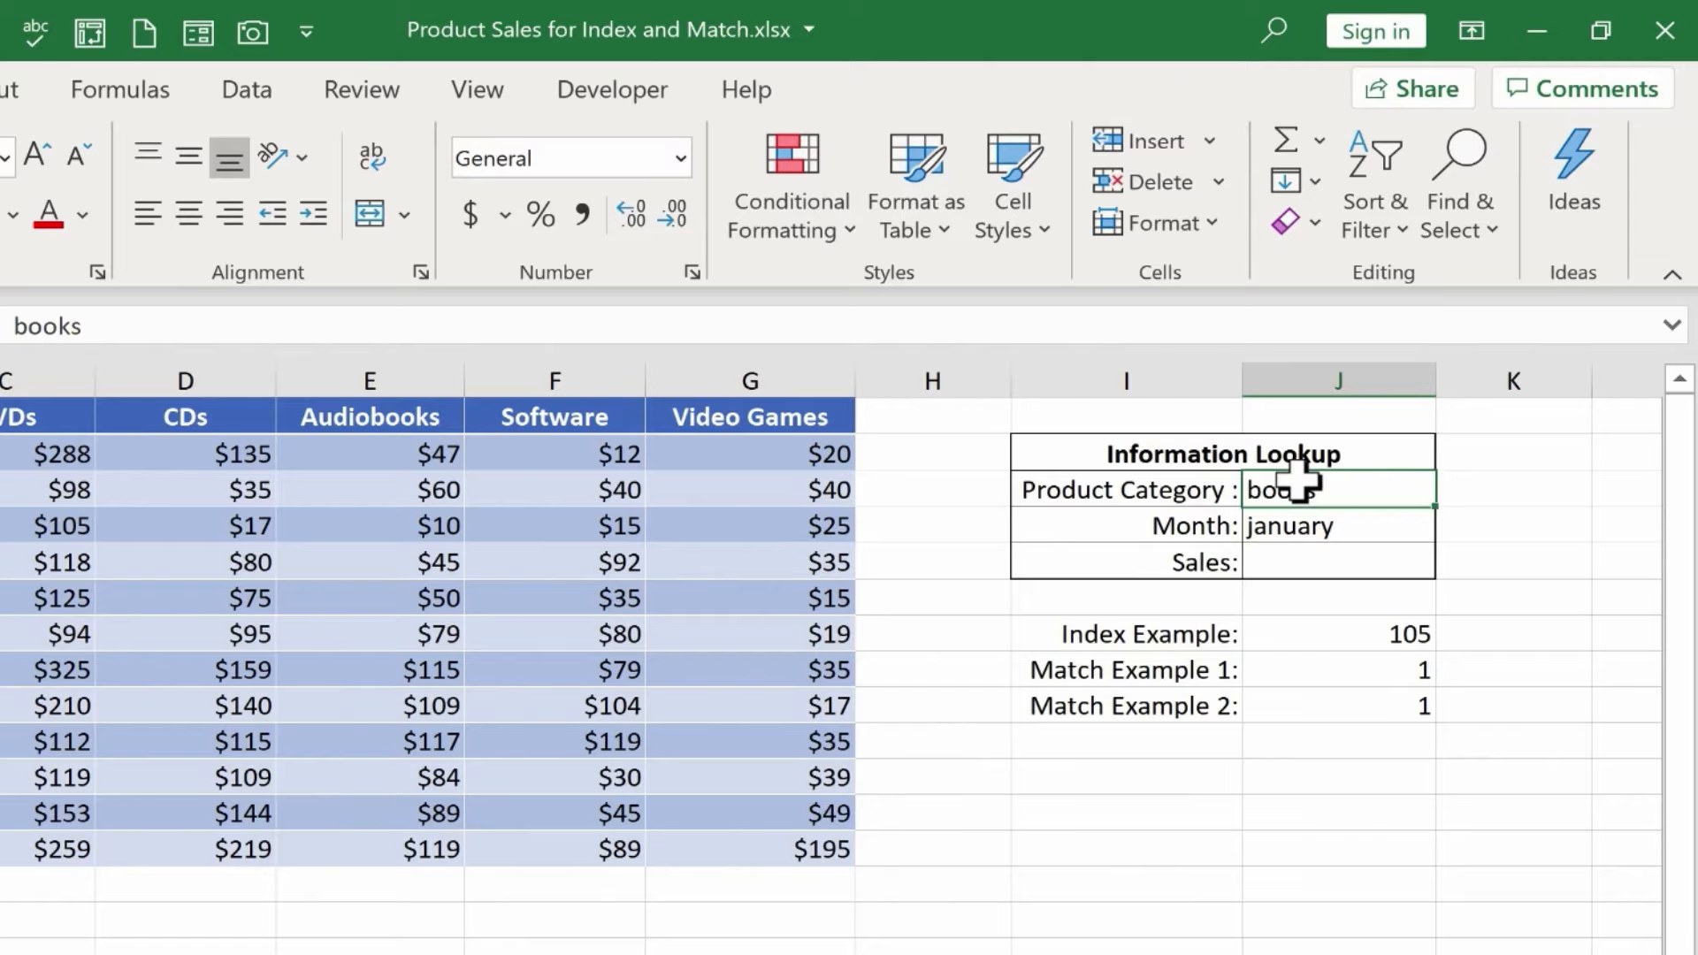
text(dvds)
key(Return)
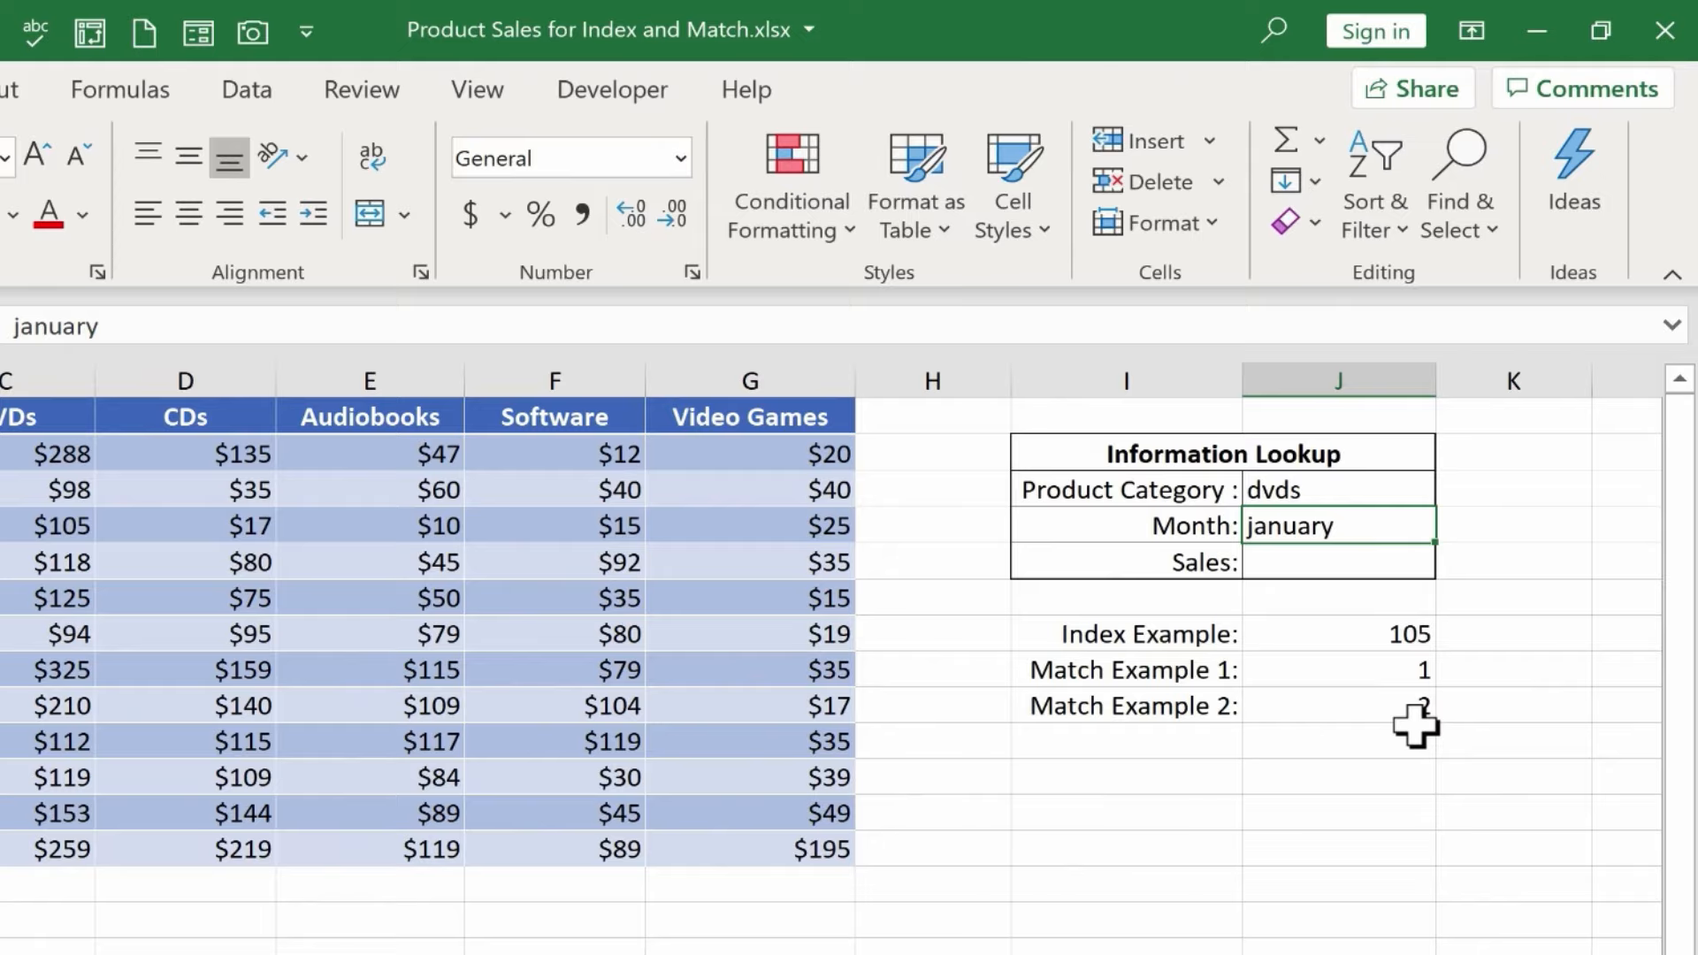
Step: Review the references in the Match Example 2 formula without changing it
double_click(1385, 710)
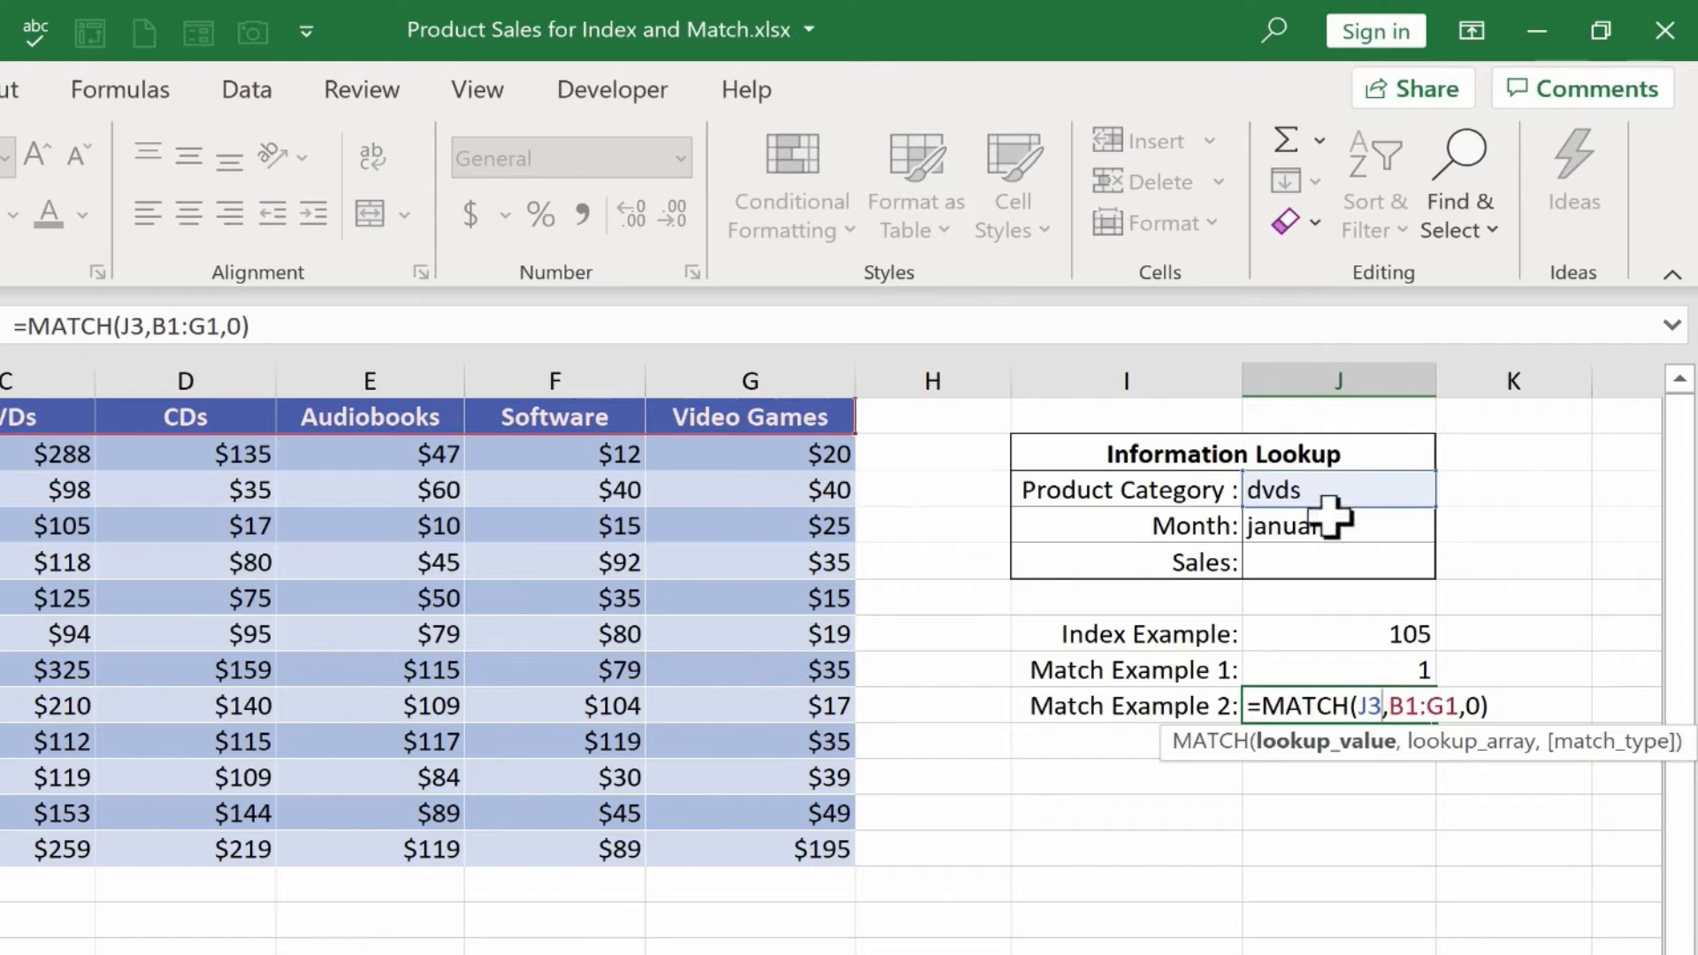
click(1455, 844)
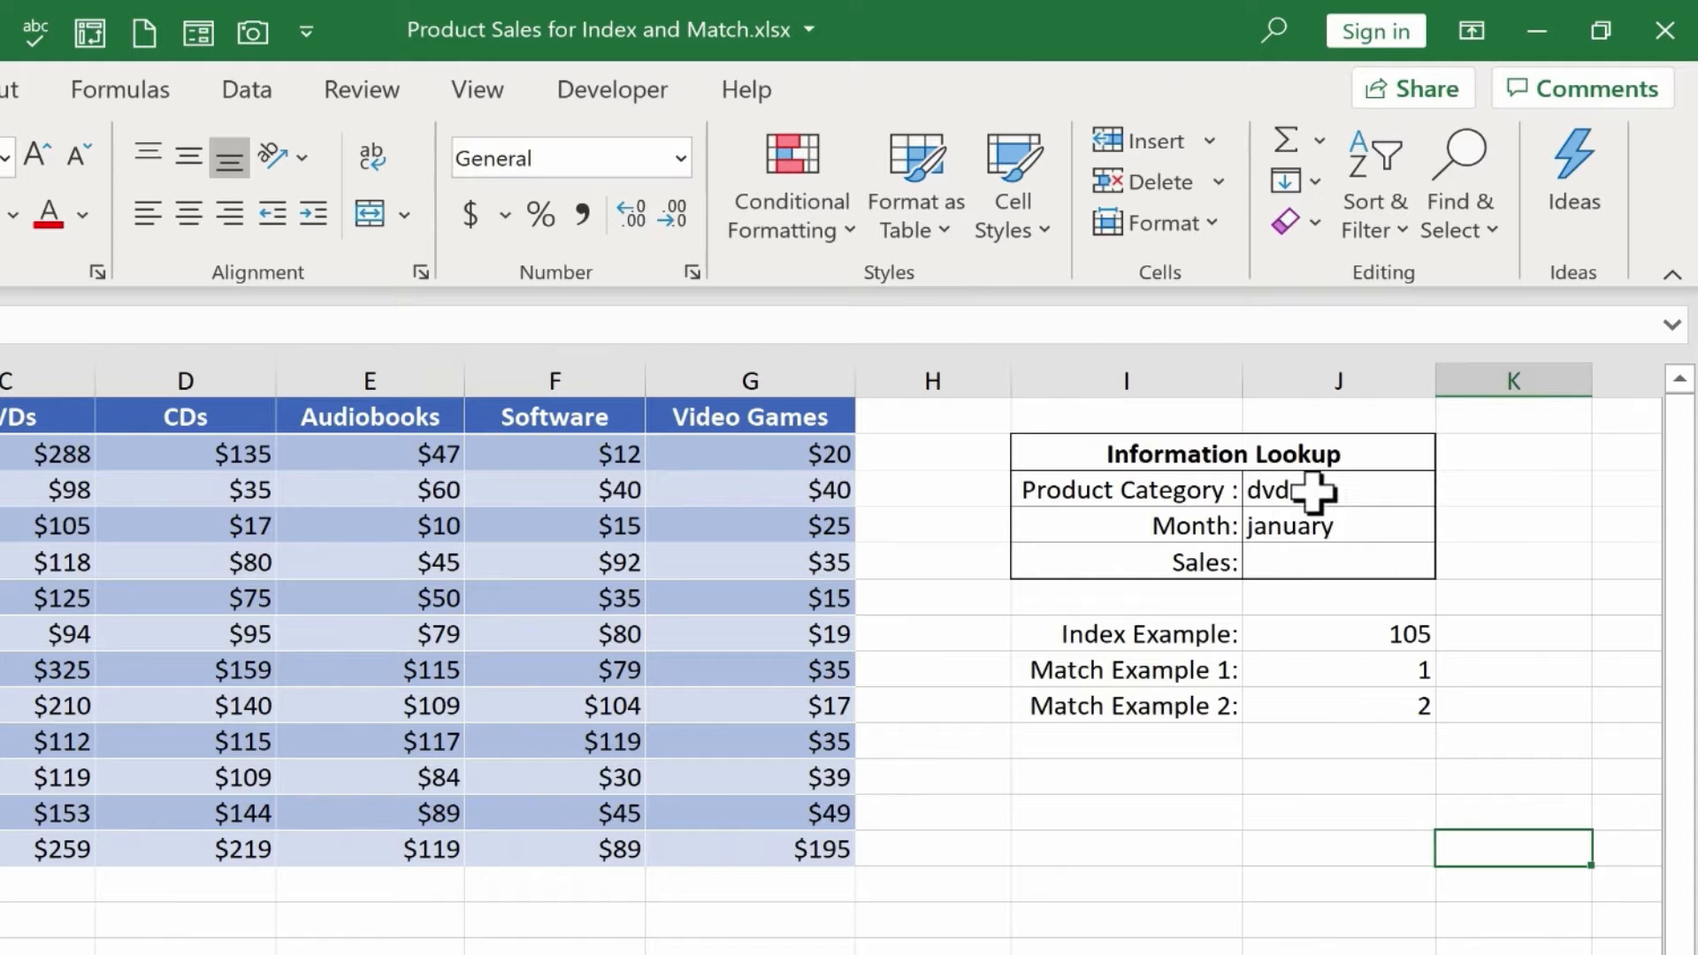
Step: Start an INDEX formula in Sales cell J5 with the sales figures B2:G13 as its array
click(1326, 557)
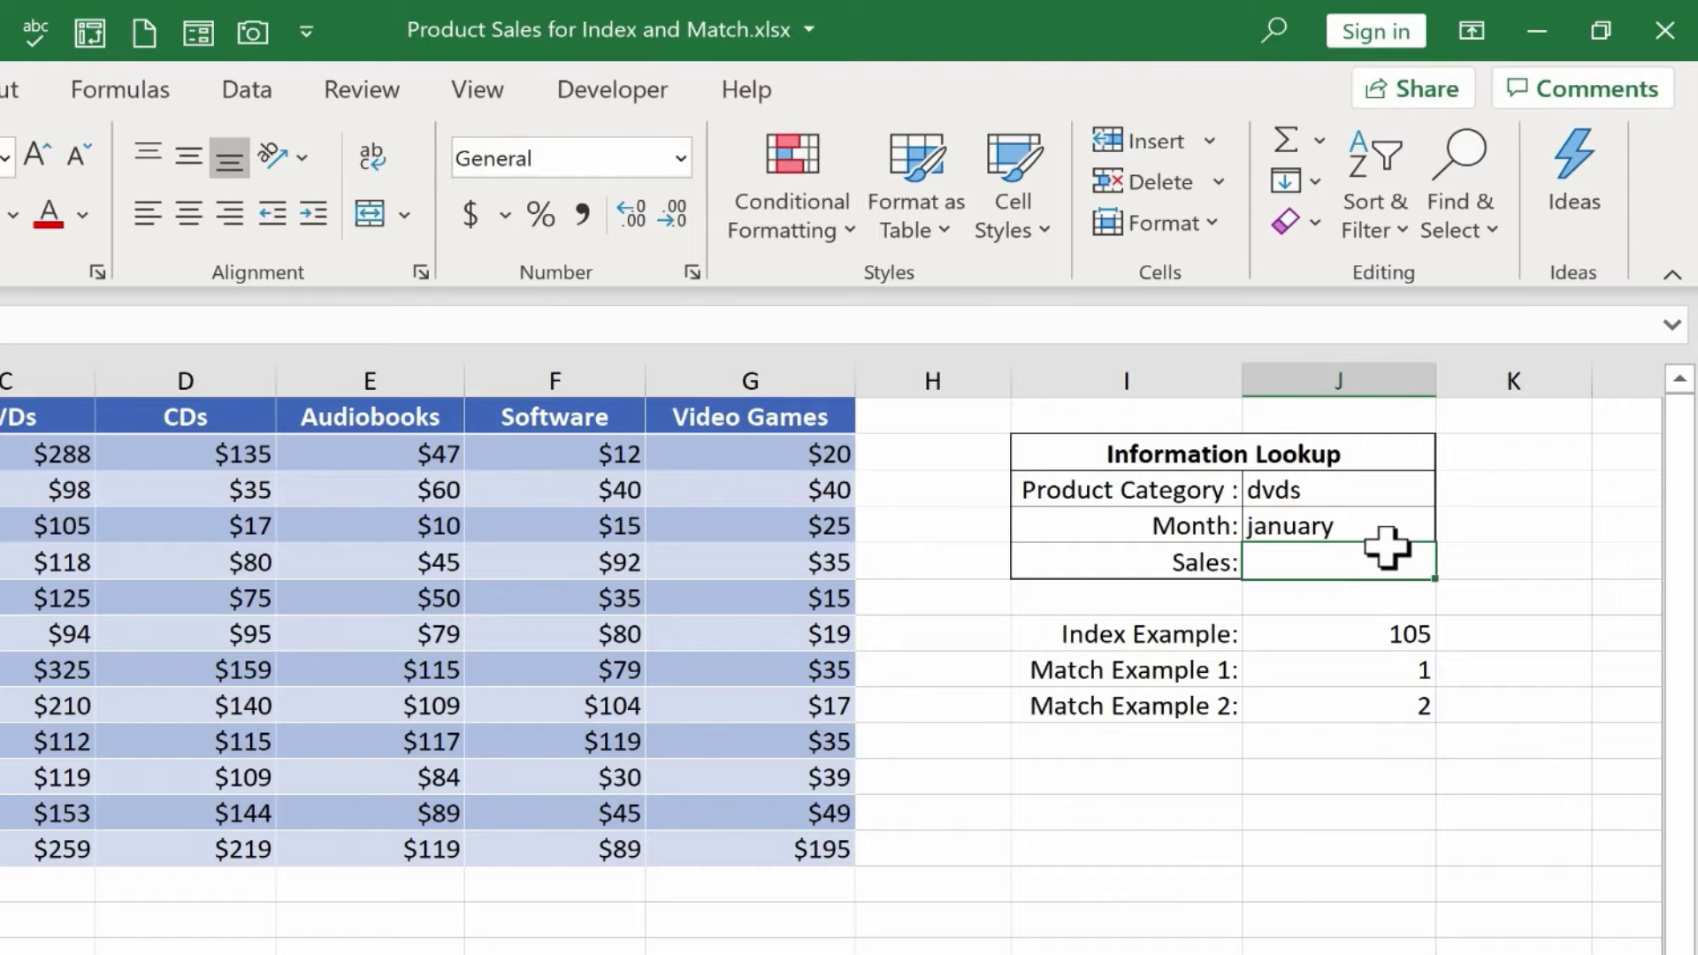
text(=index()
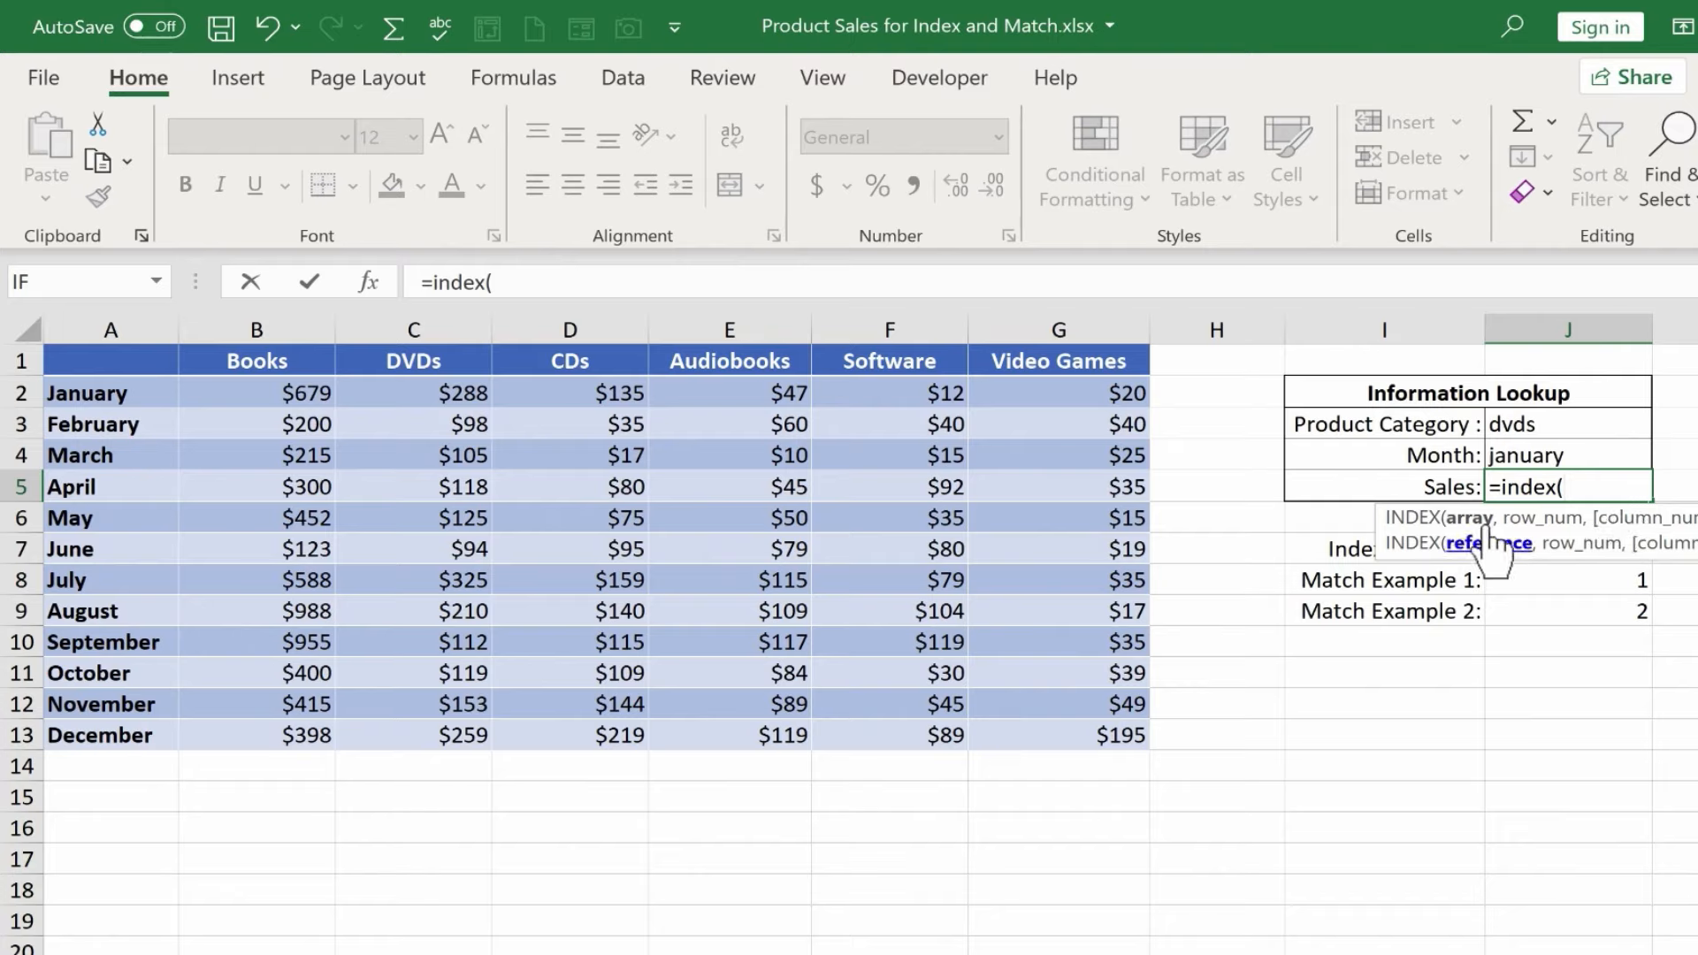
drag(280, 394, 1096, 741)
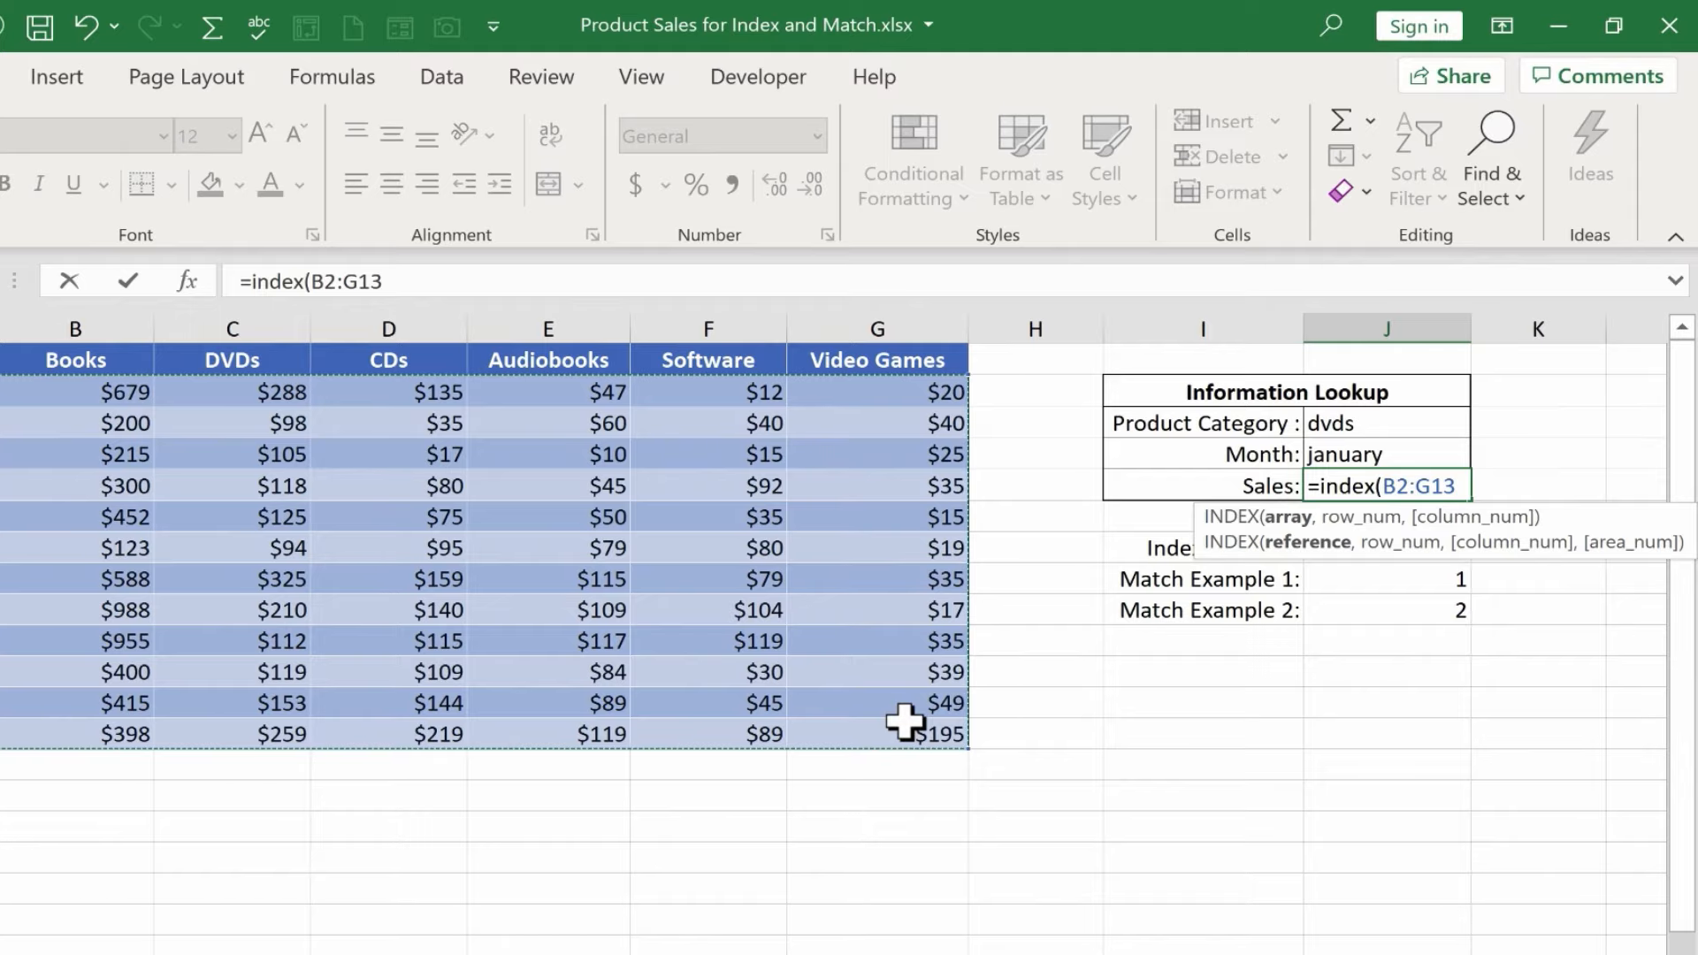
text(,)
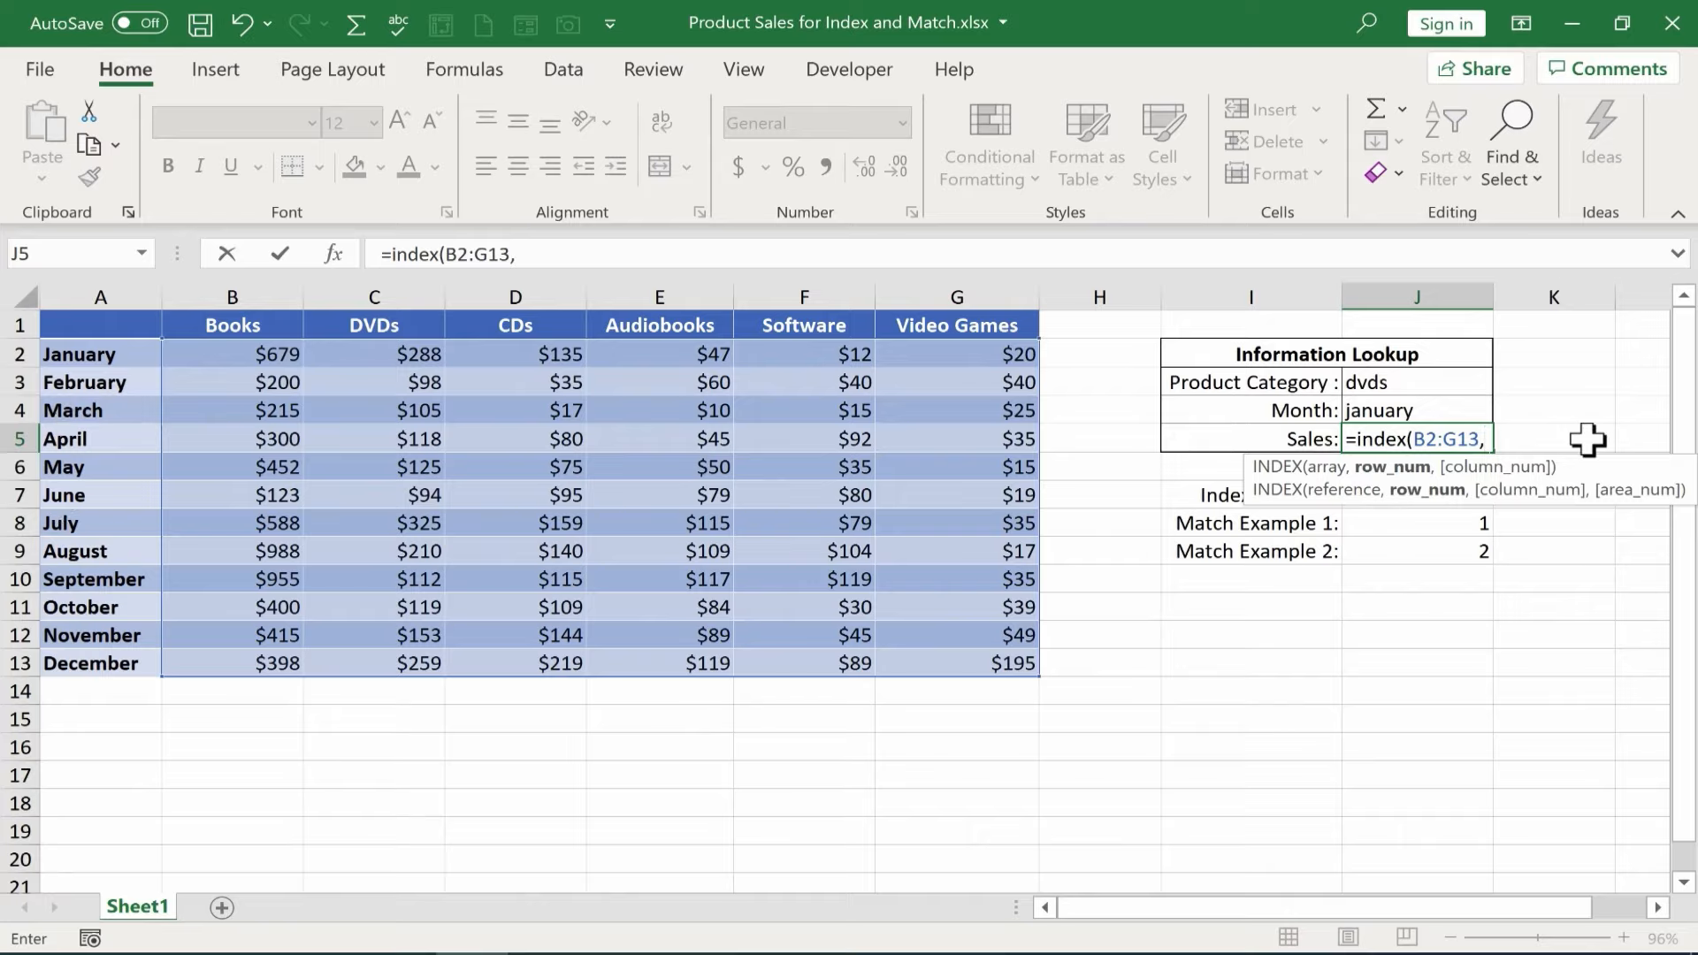
Step: Add match(J4,A2:A13,0) as the row number of the Sales formula, so the month is matched exactly
text(m)
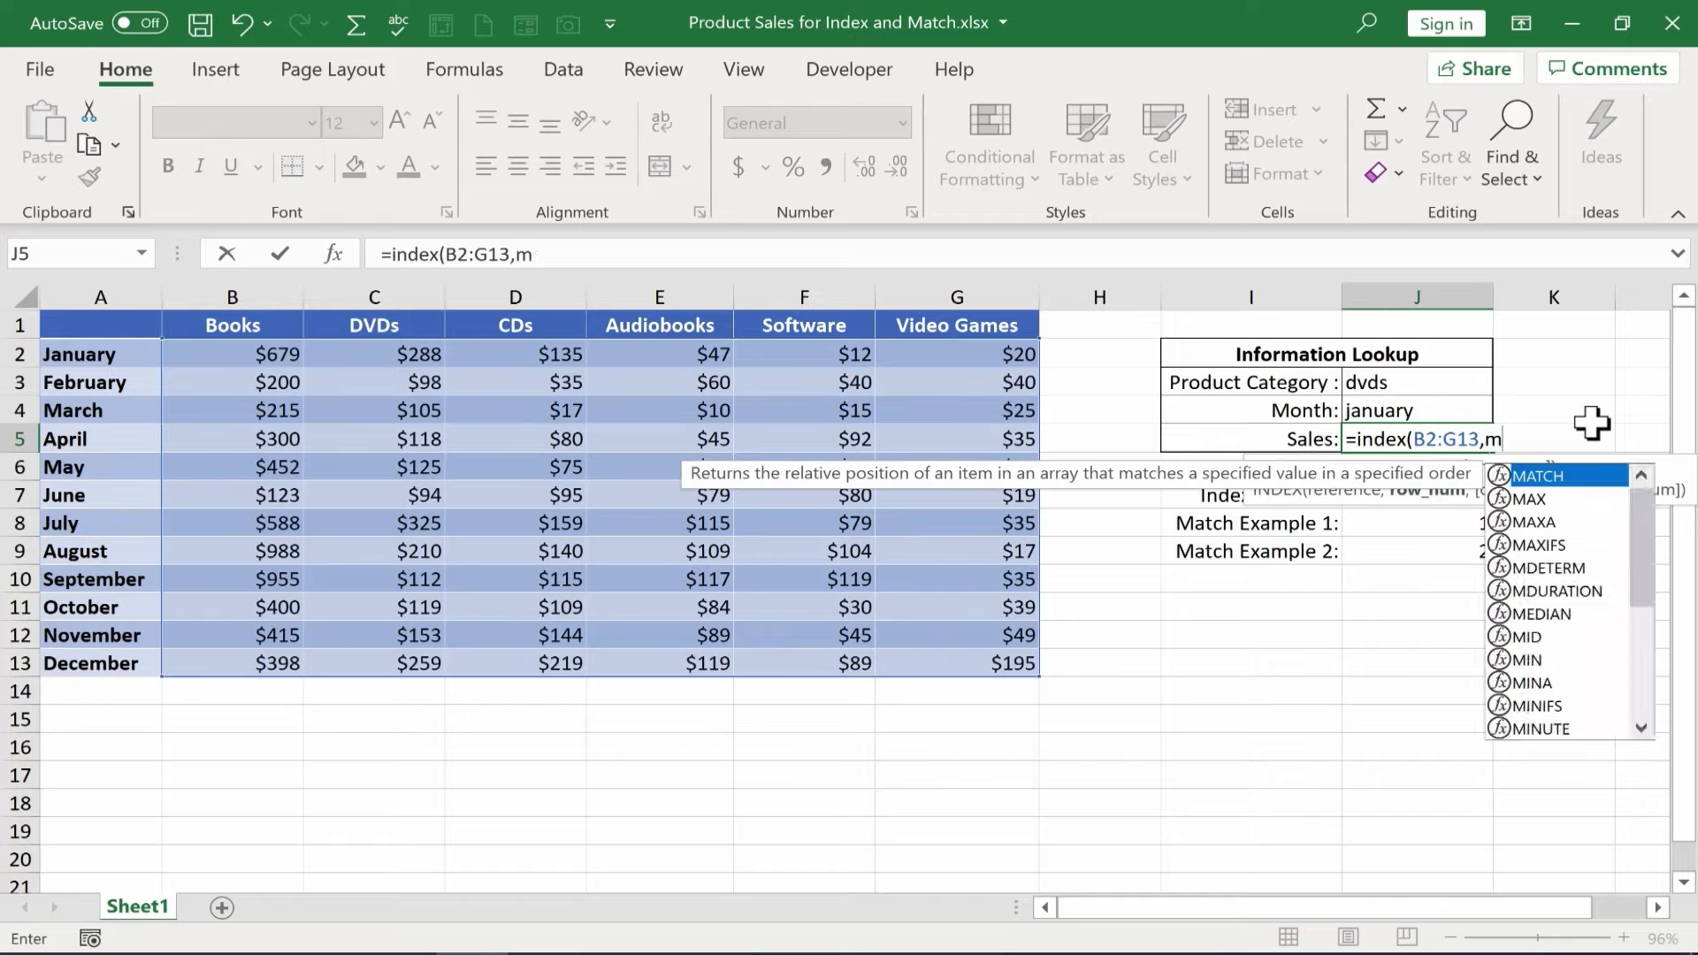
text(atch)
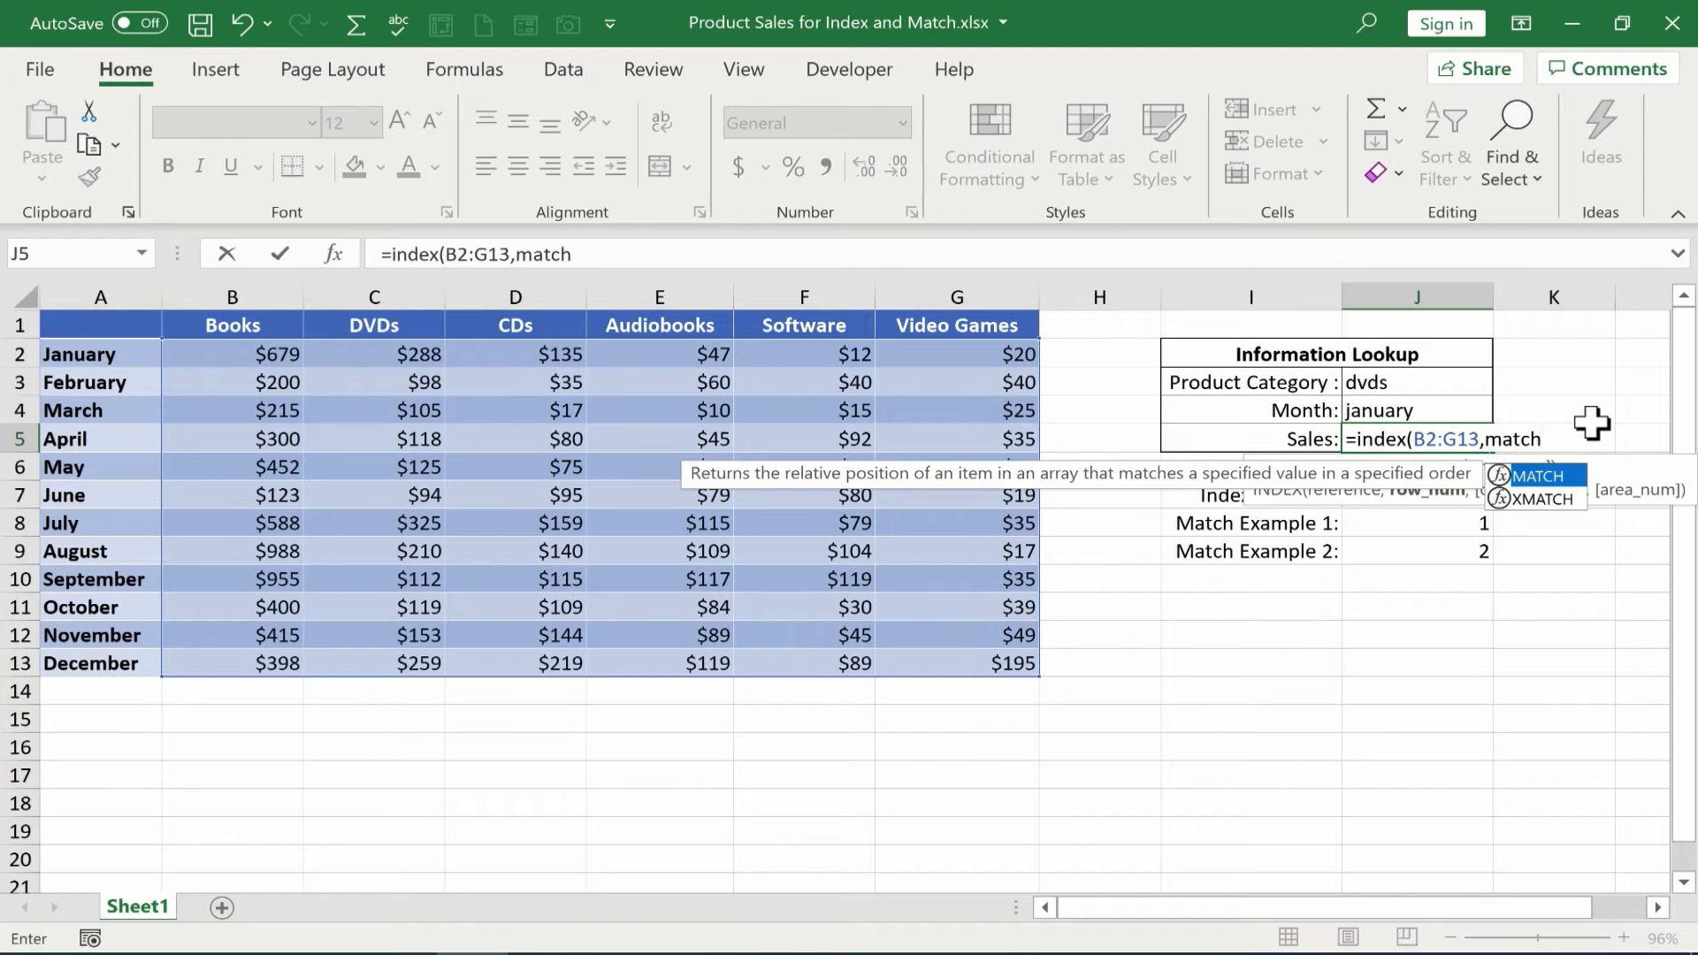
text(()
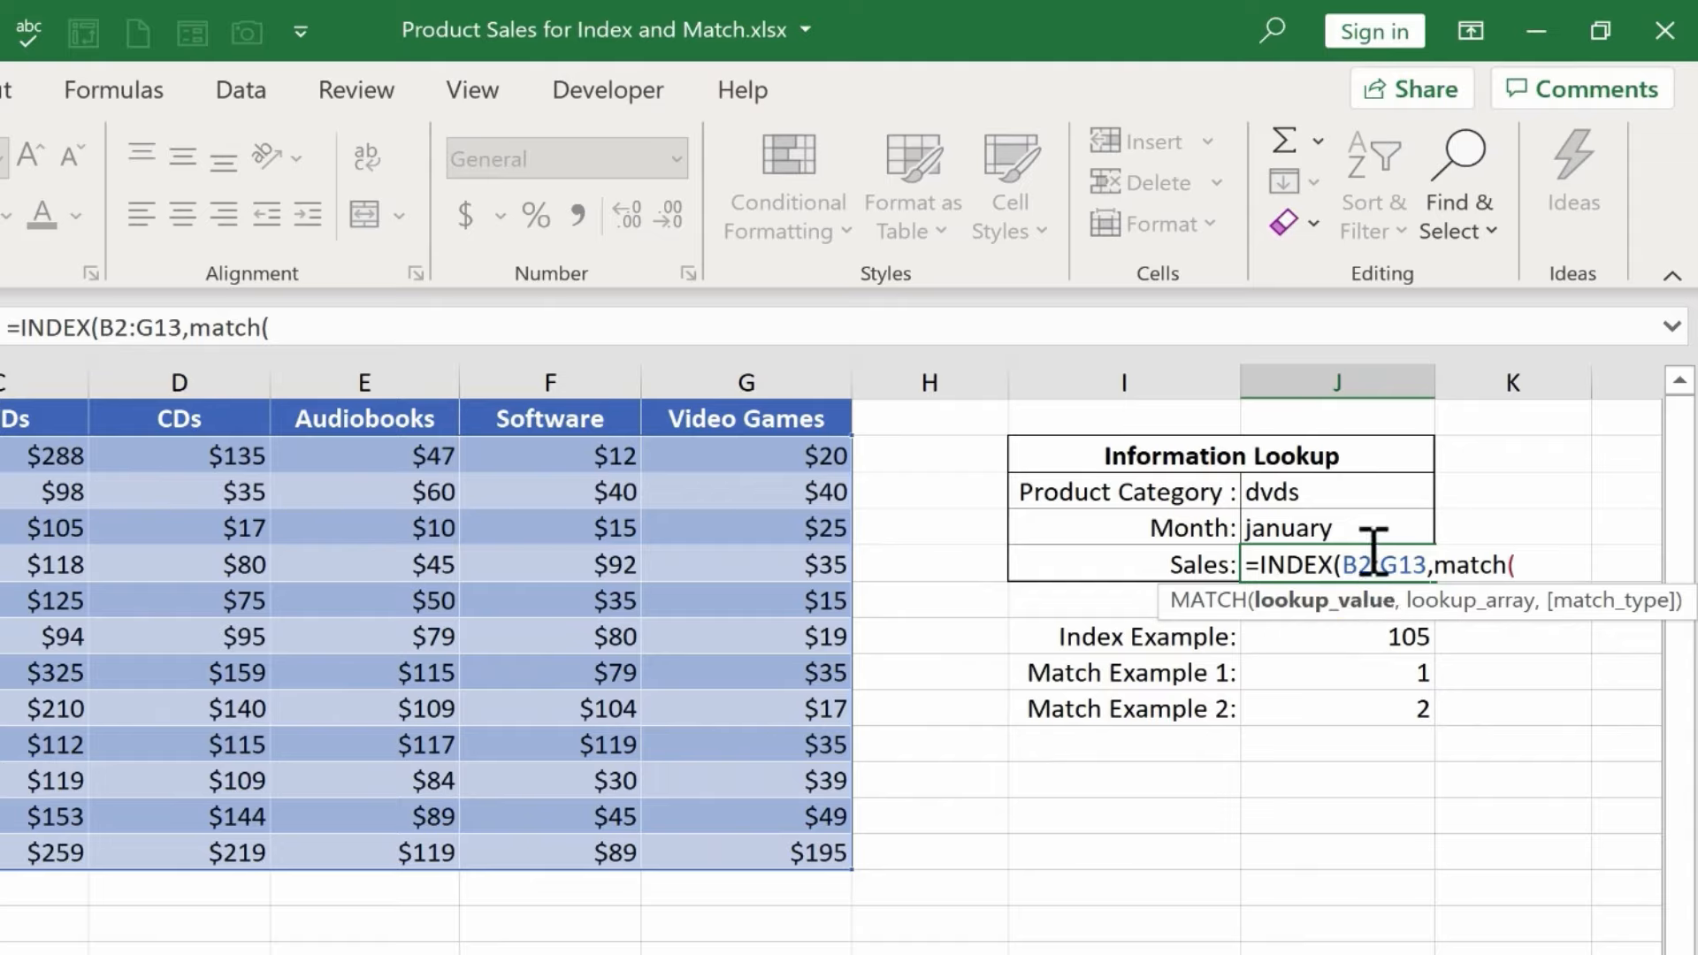
click(1343, 528)
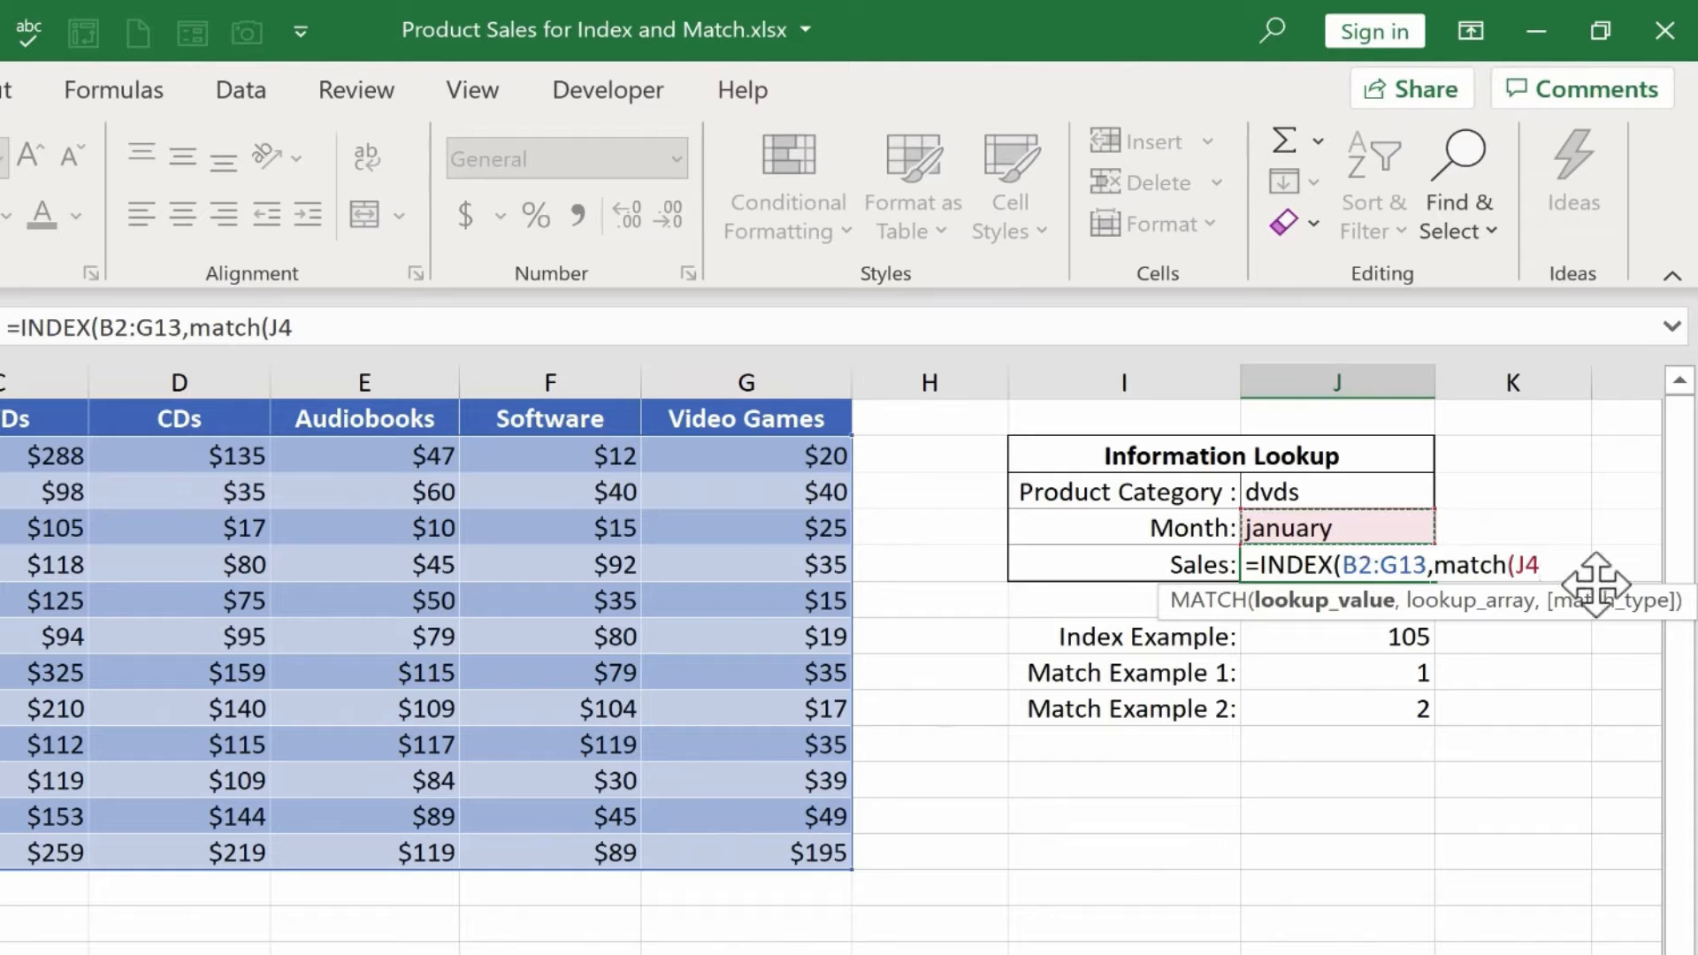
text(,)
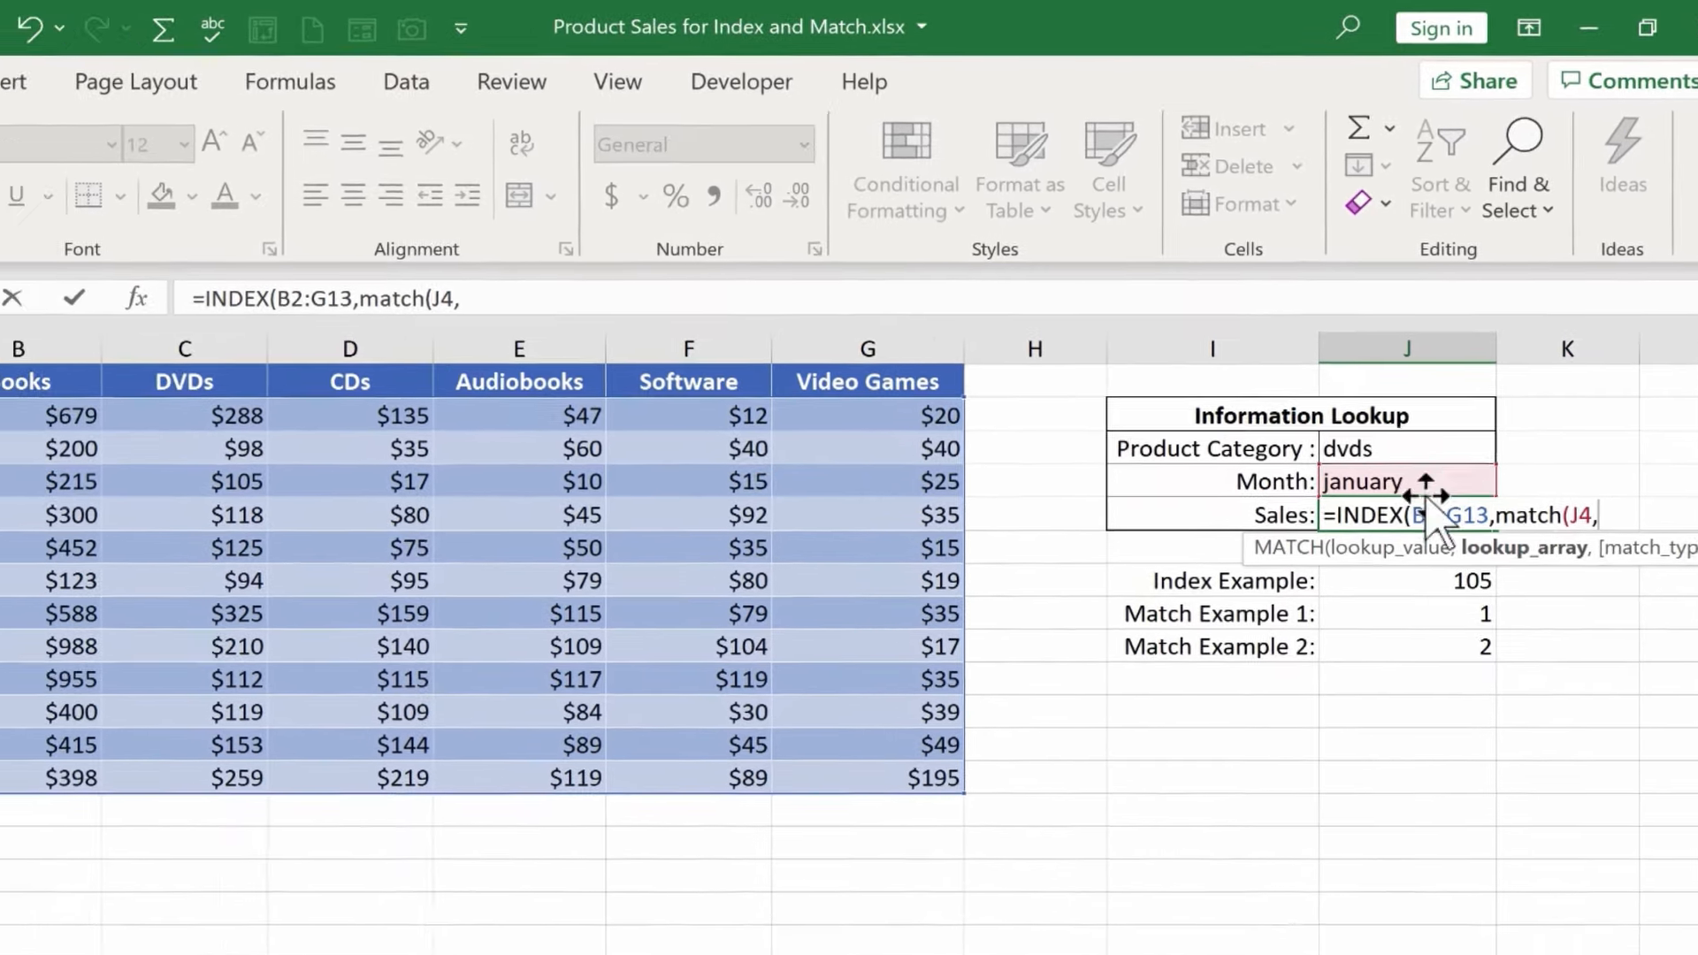
drag(76, 371, 114, 694)
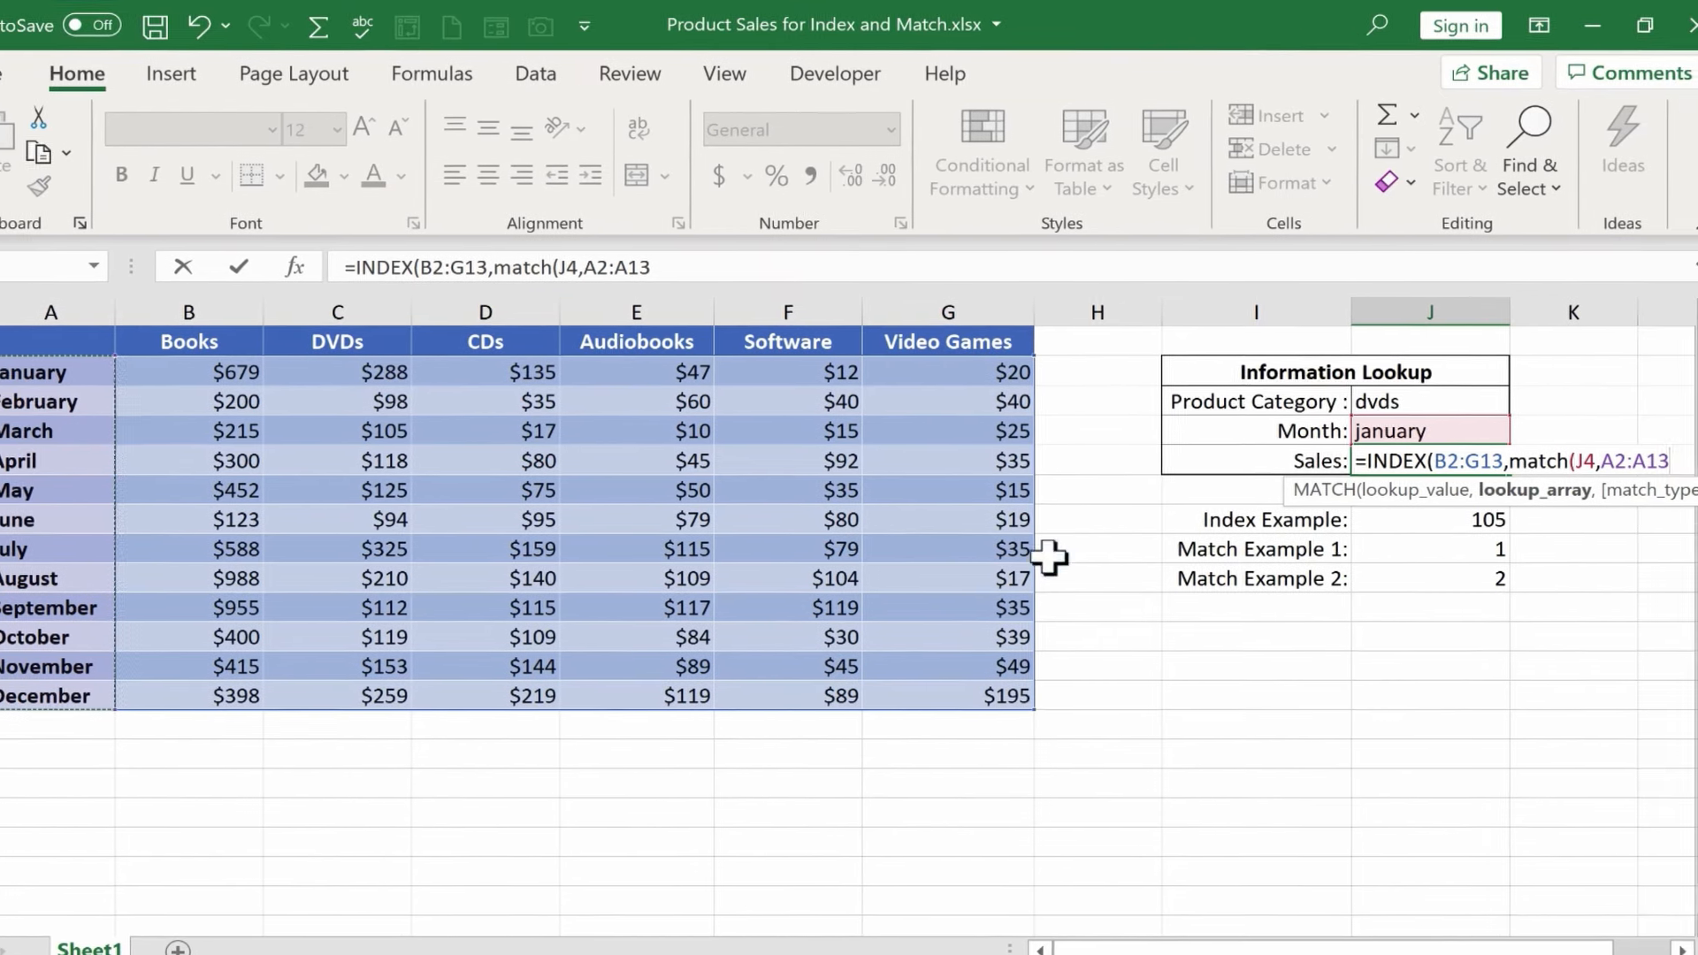
text(,)
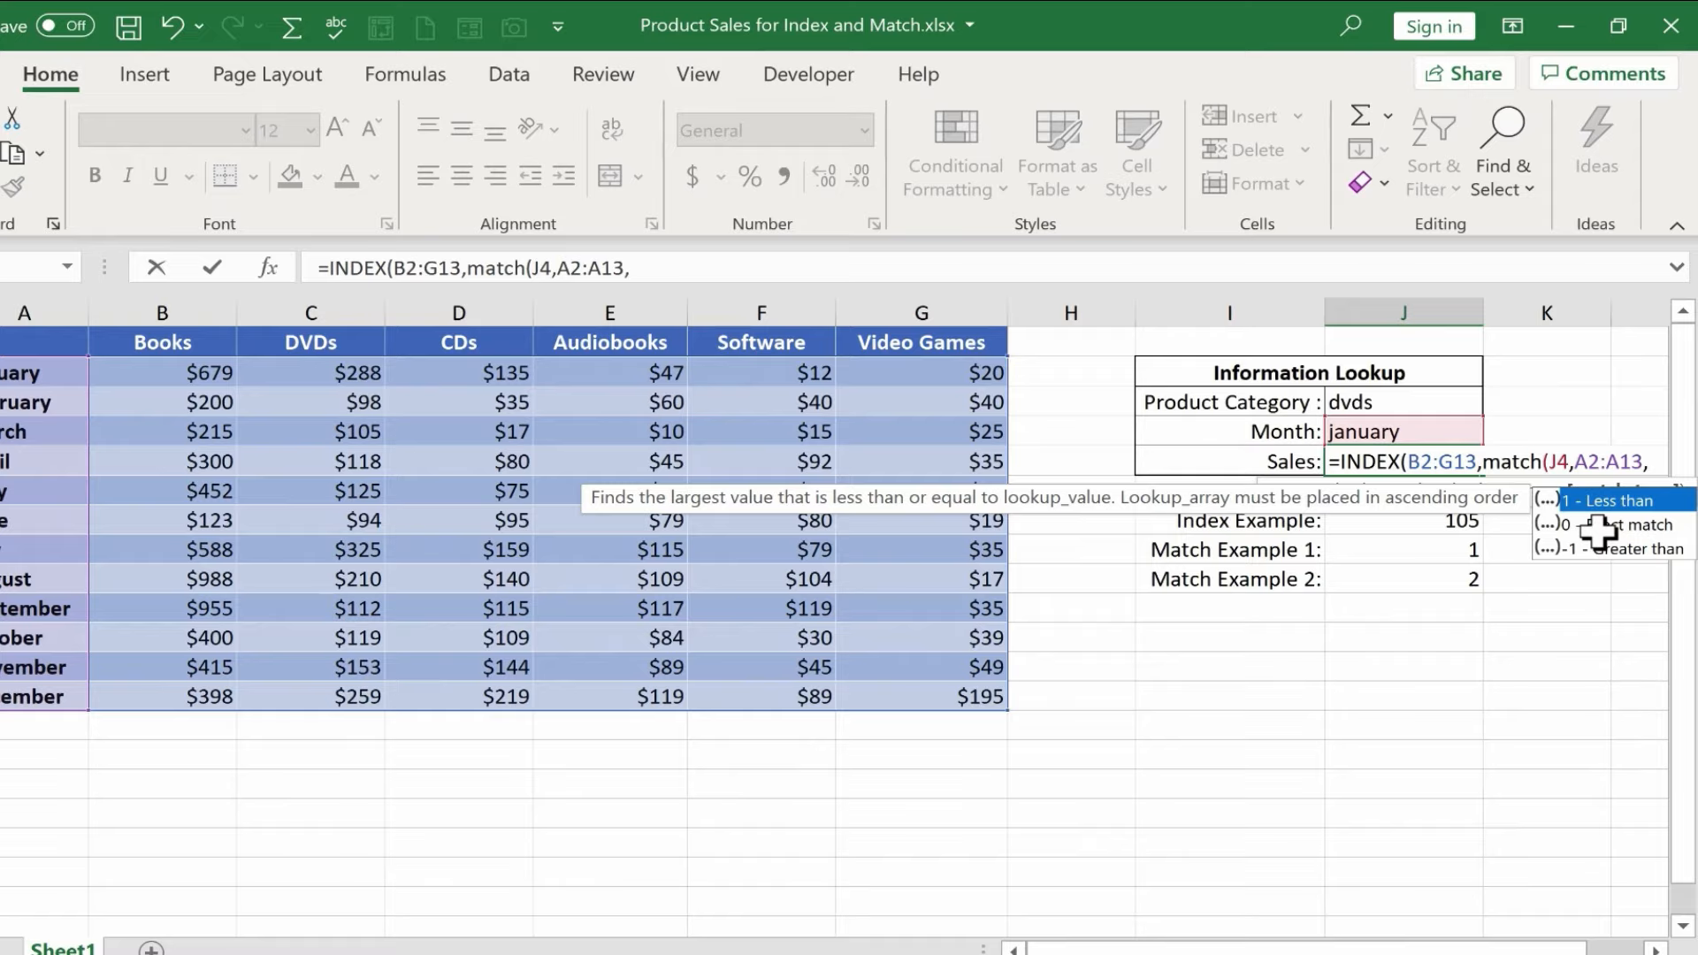
text(0))
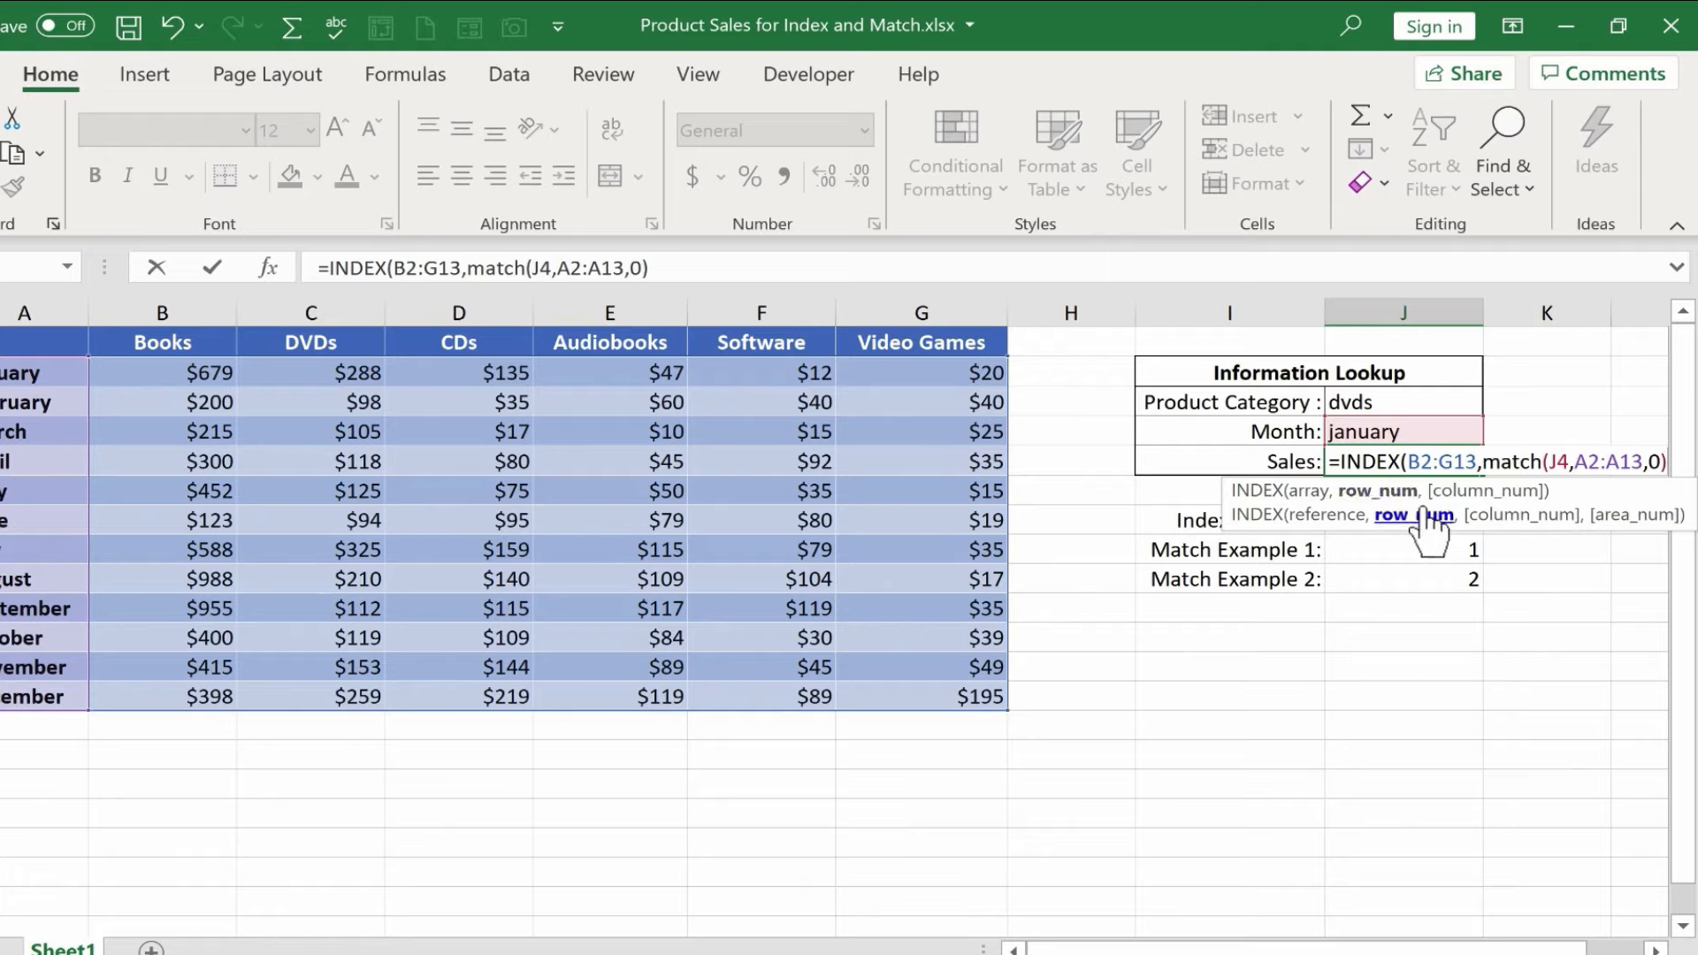
Step: Complete the Sales formula with match(J3,B1:G1,0) as the column number, matching the product category exactly
text(,)
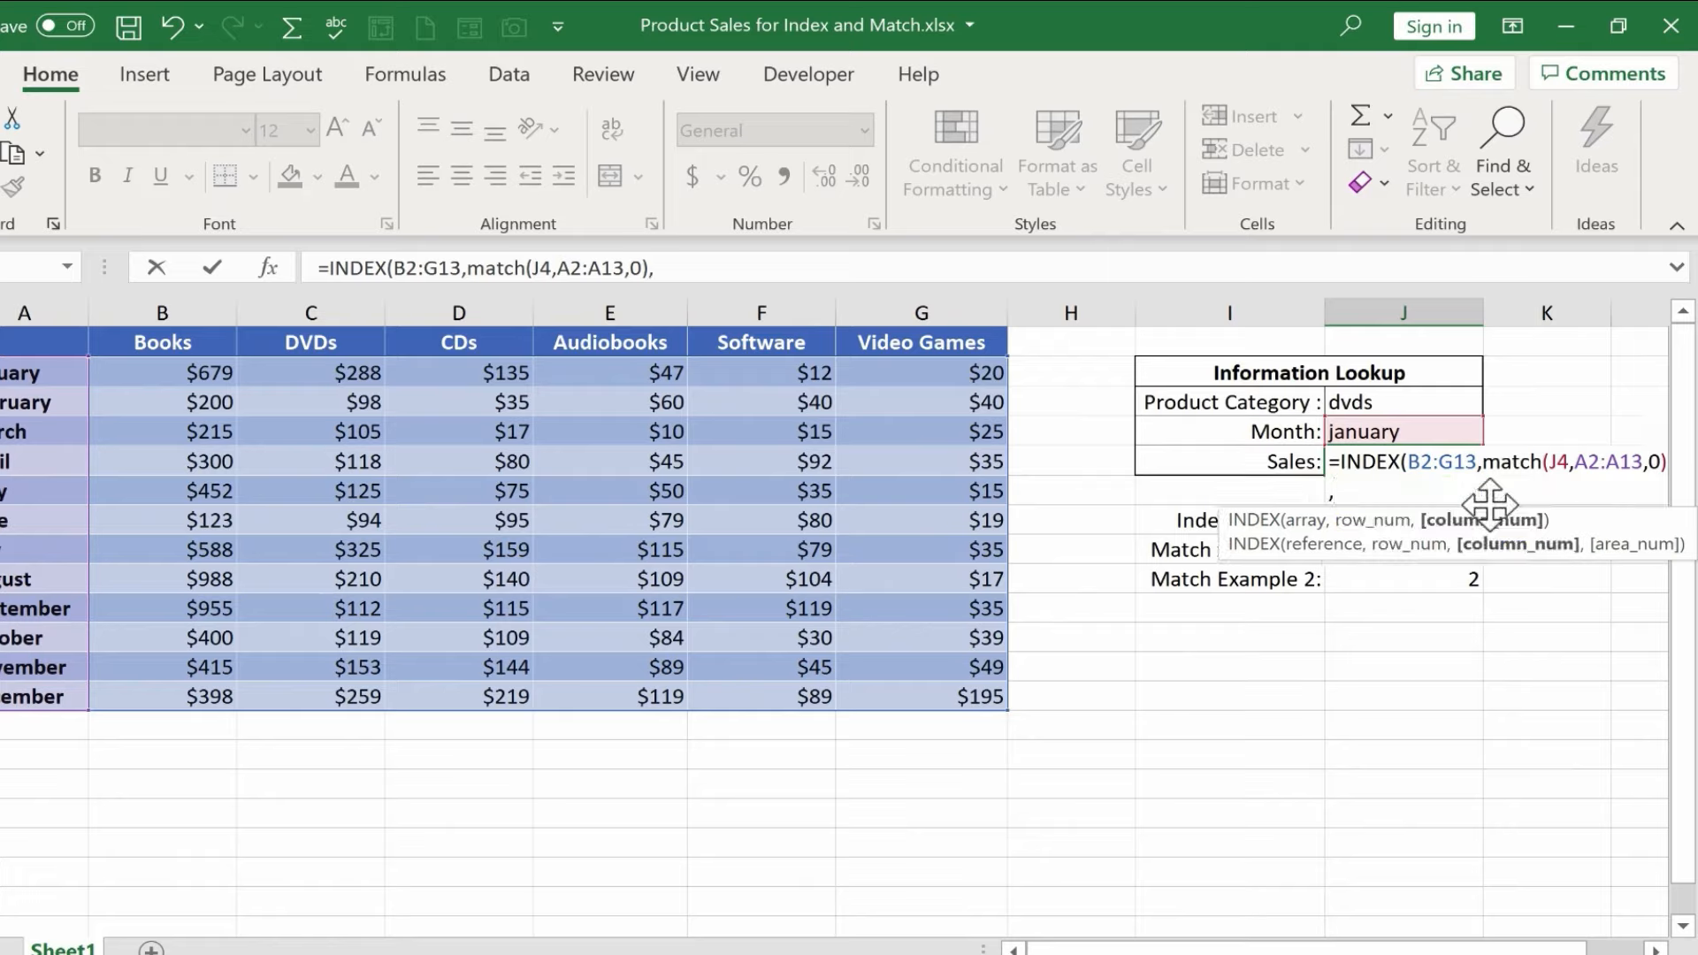
text(match)
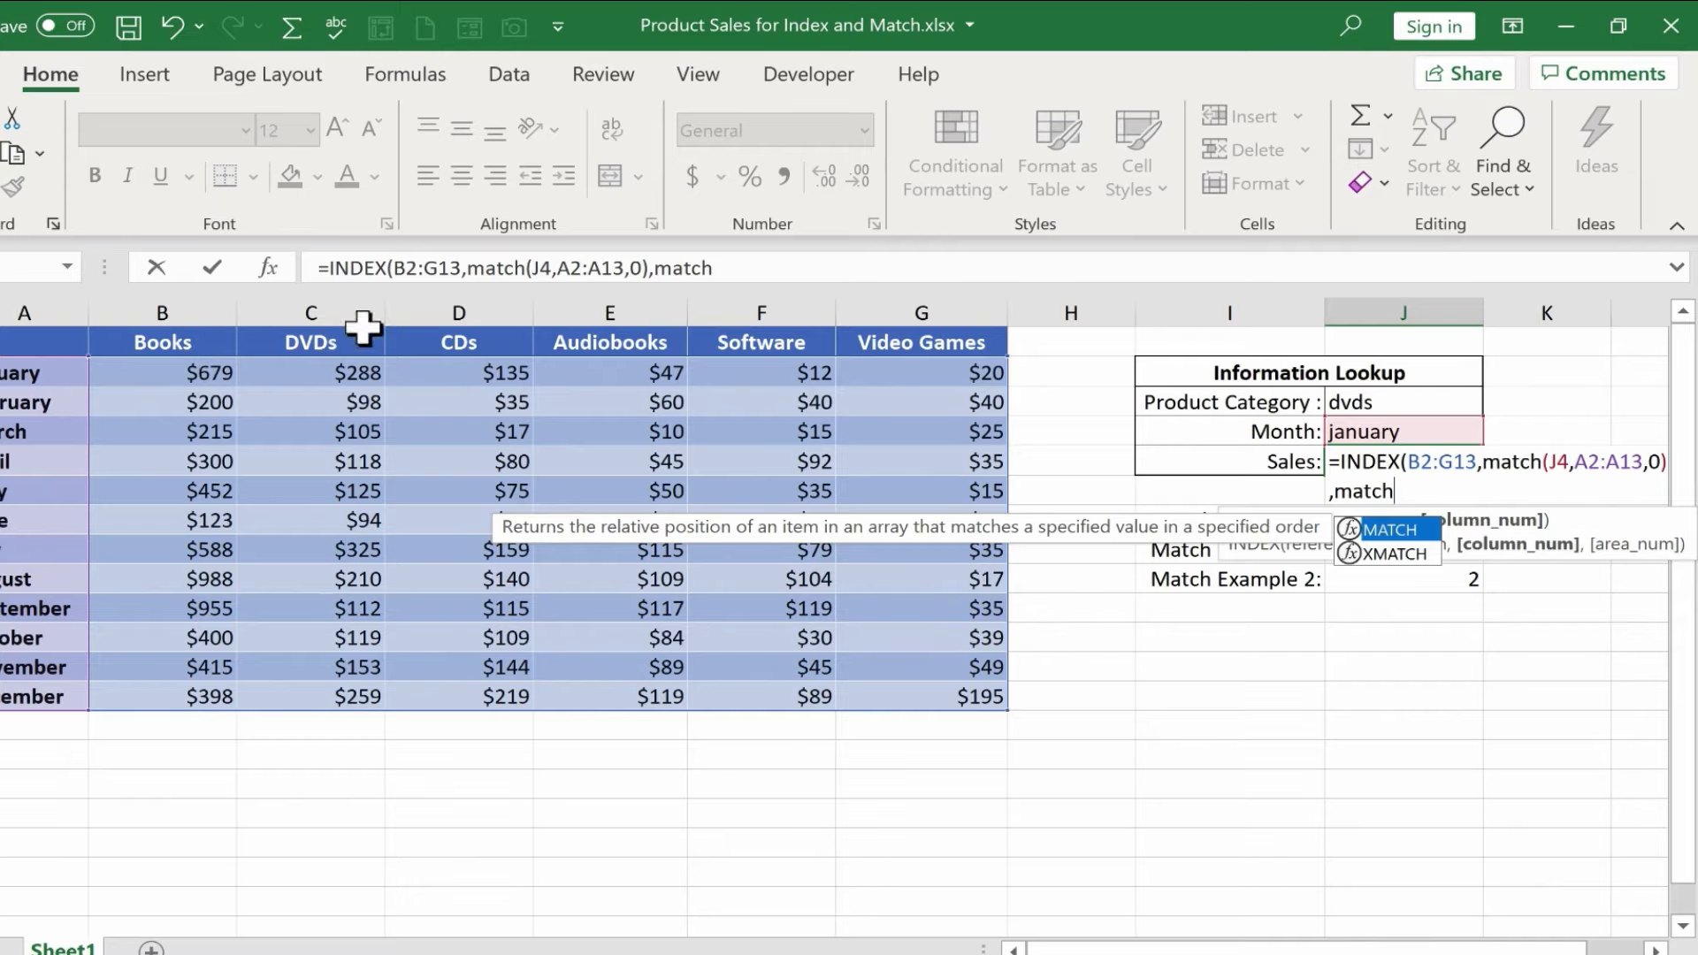
text(()
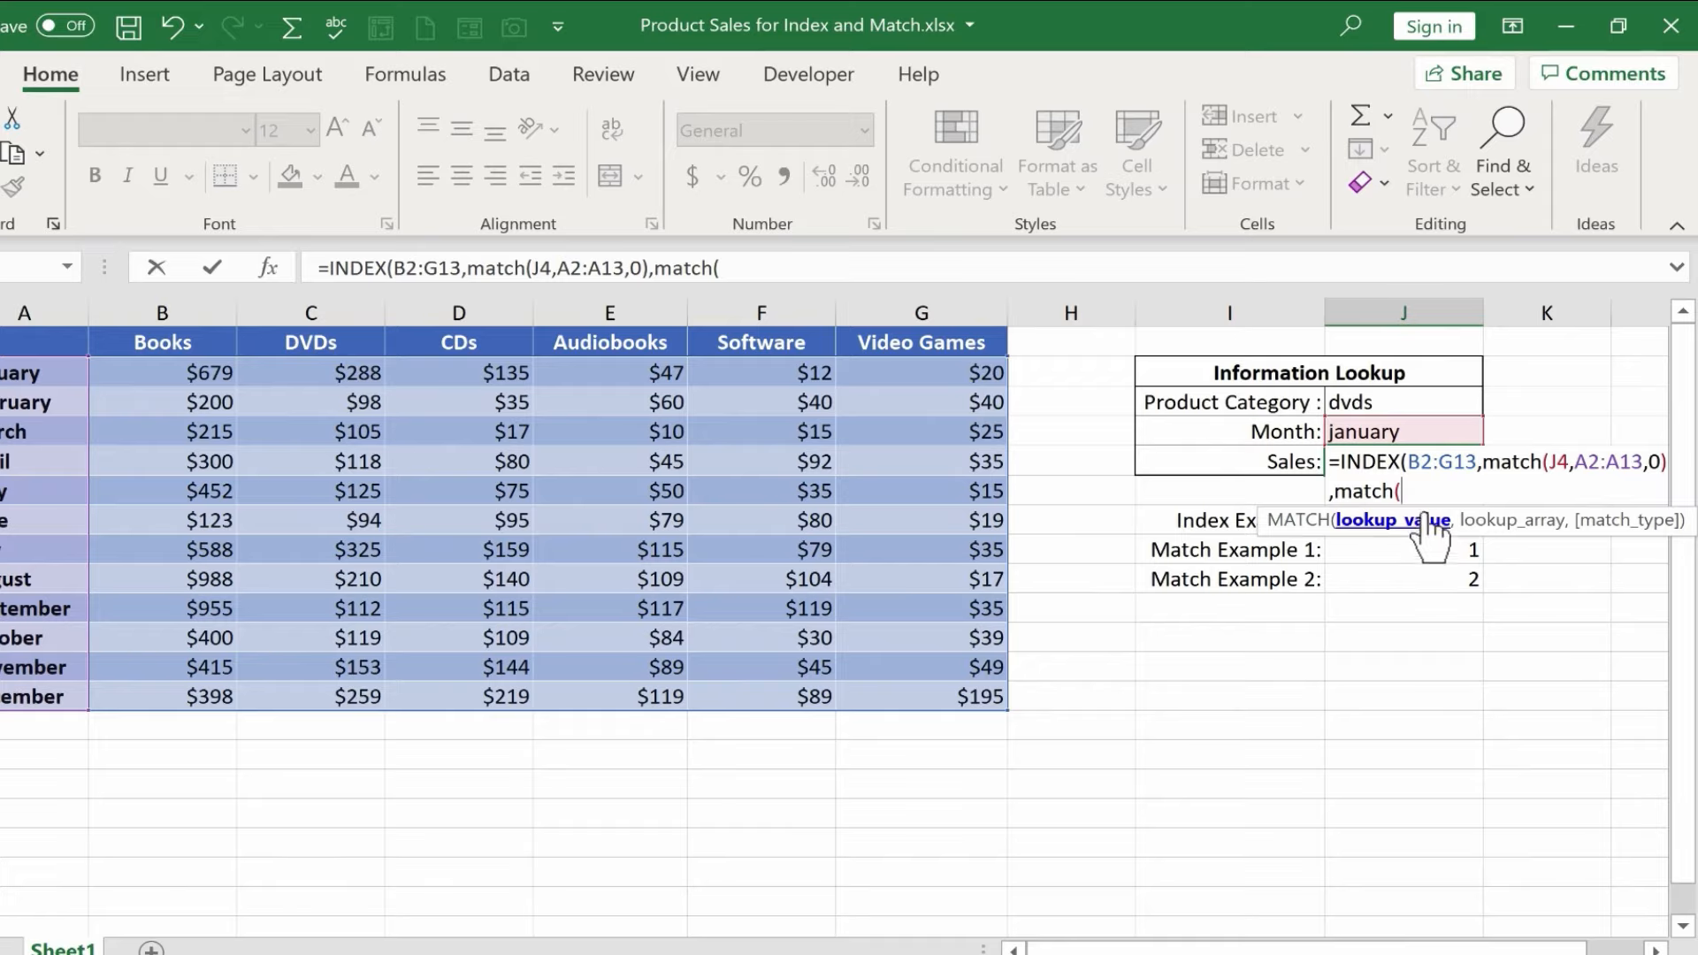
click(1403, 403)
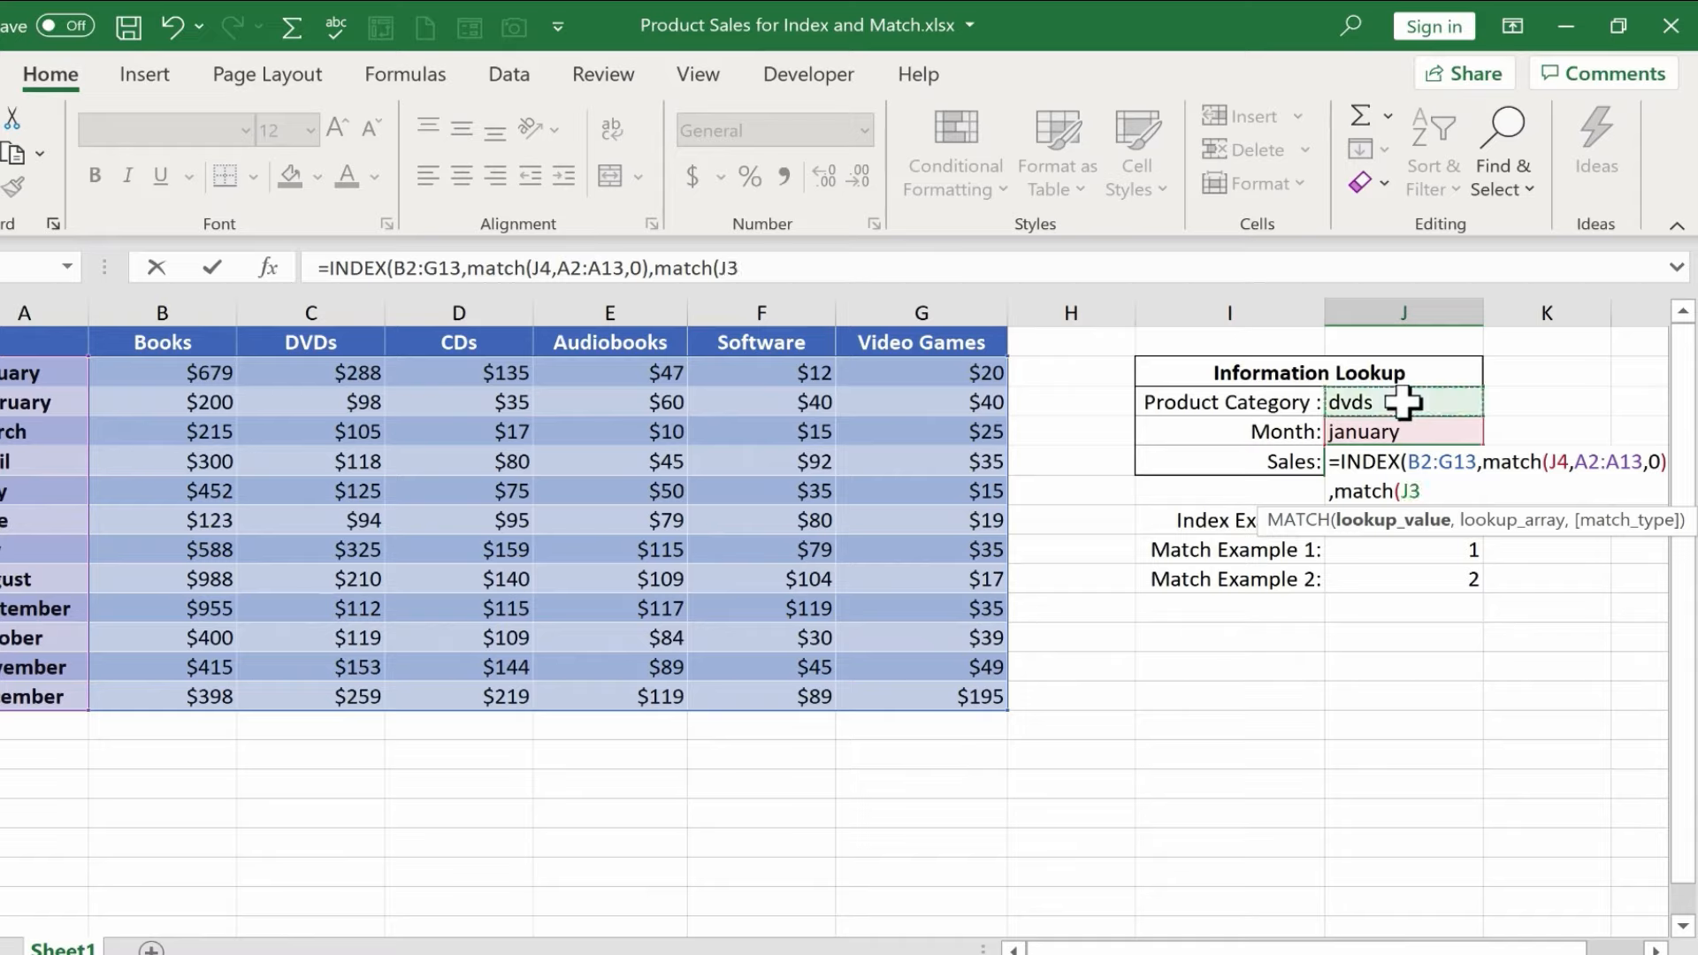
text(,)
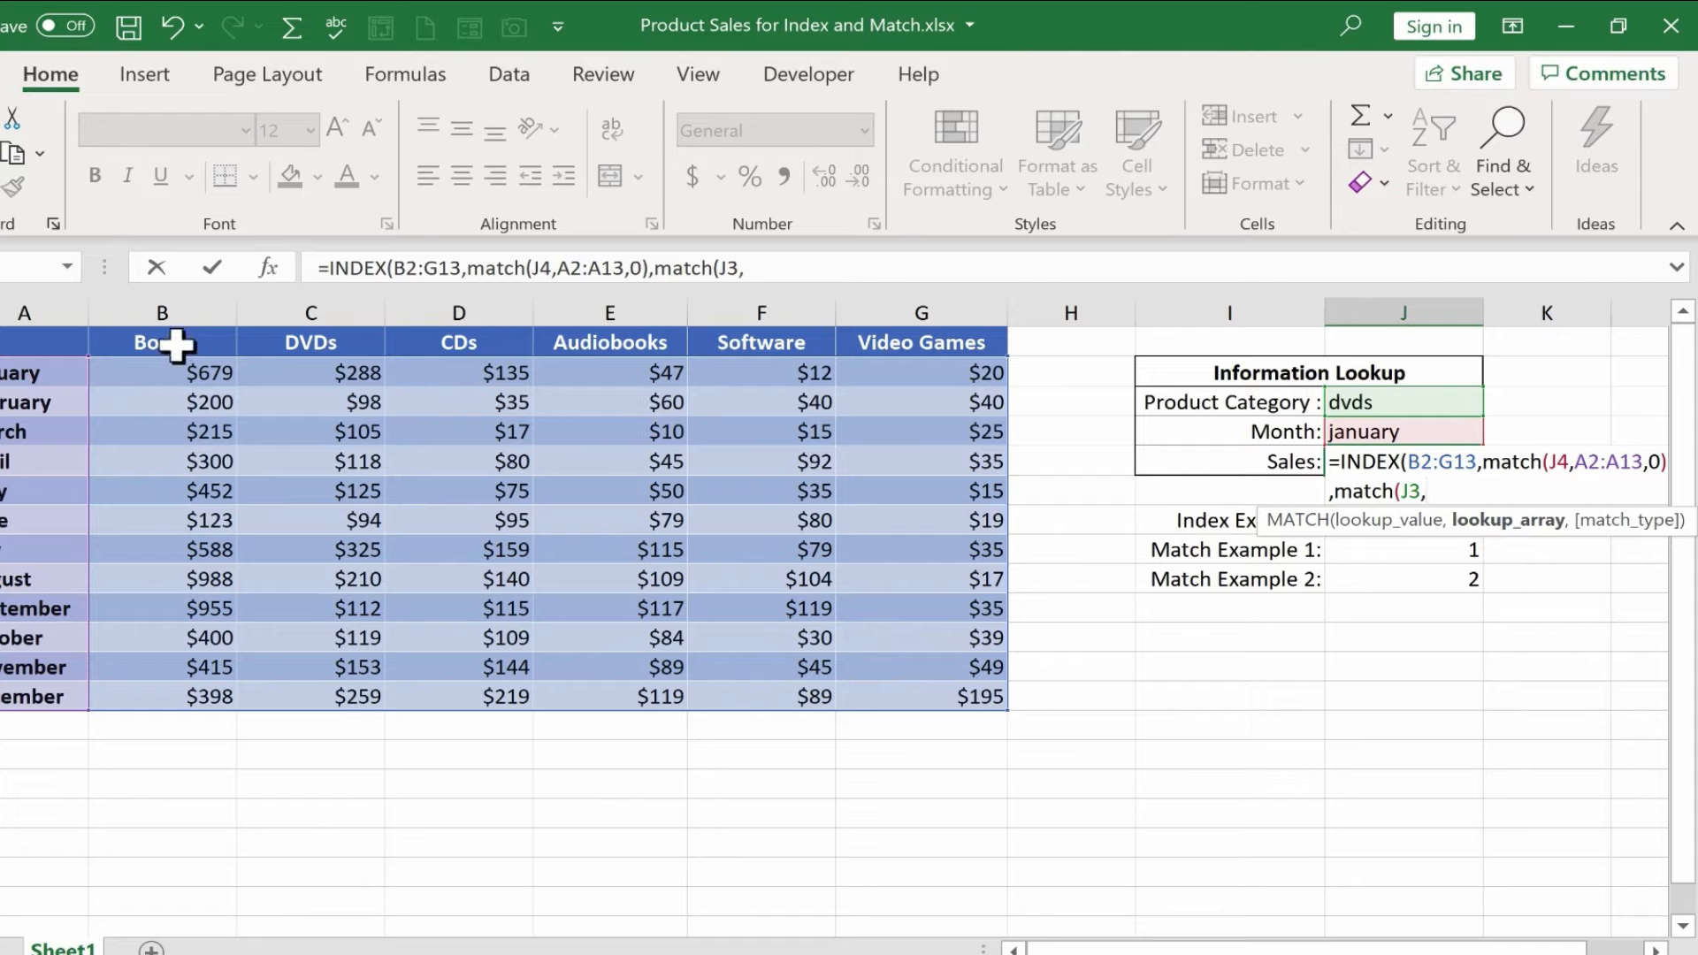
drag(176, 345, 901, 336)
text(,)
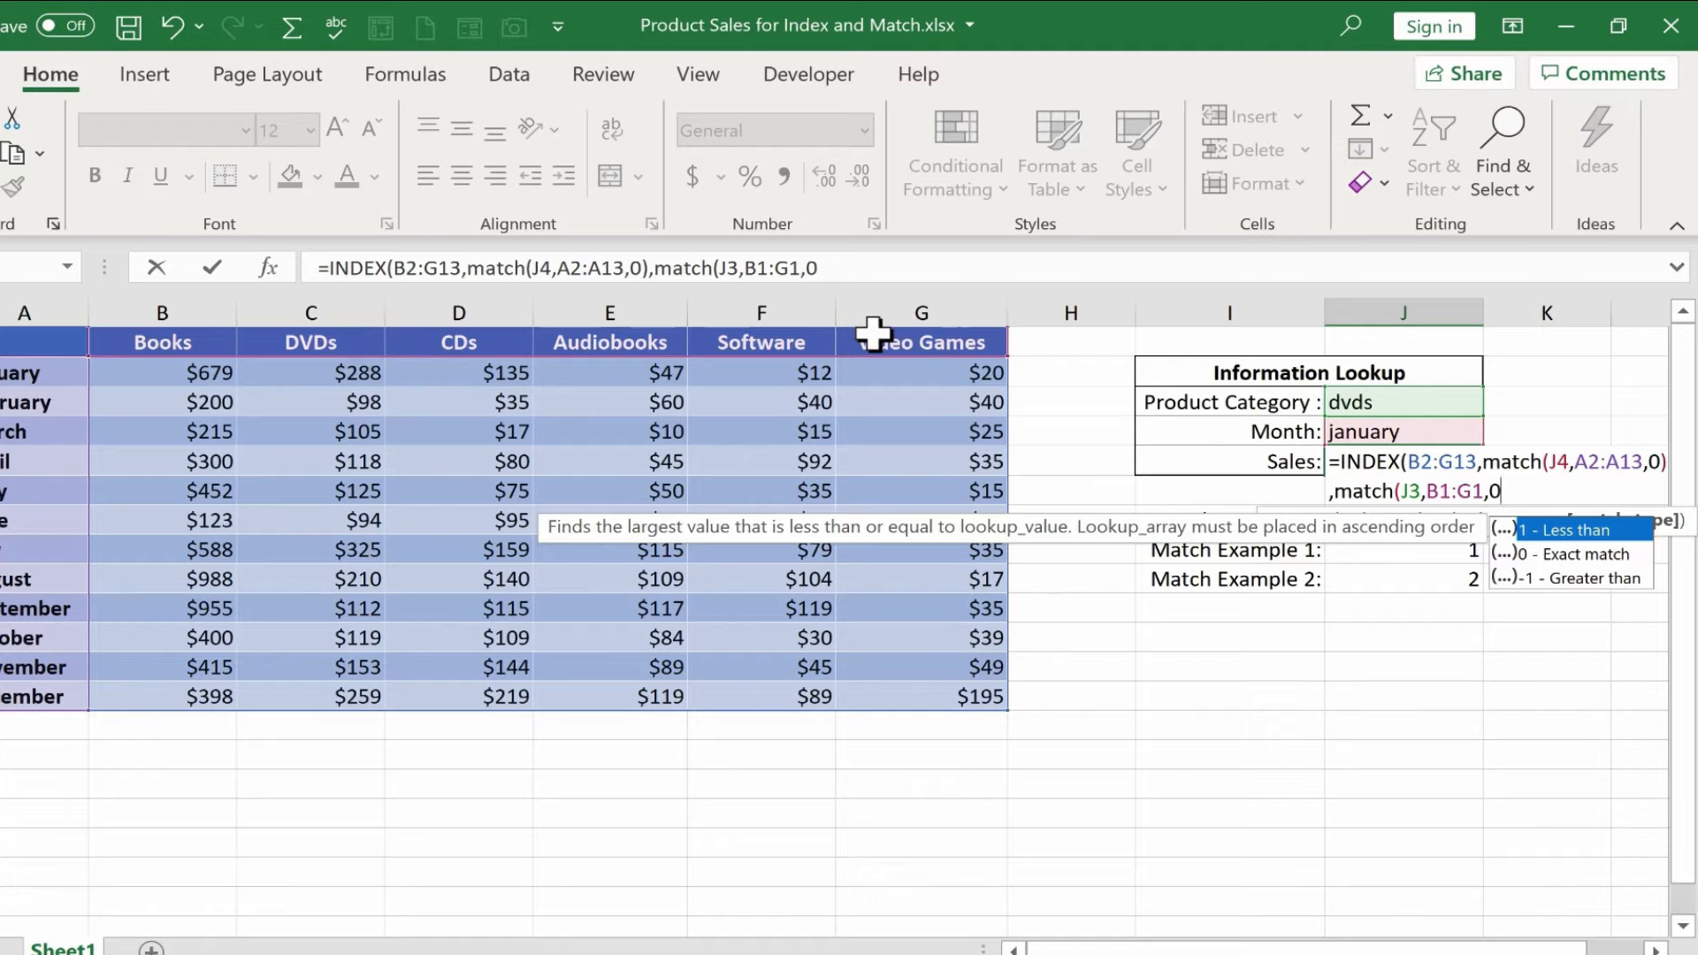
text(0))
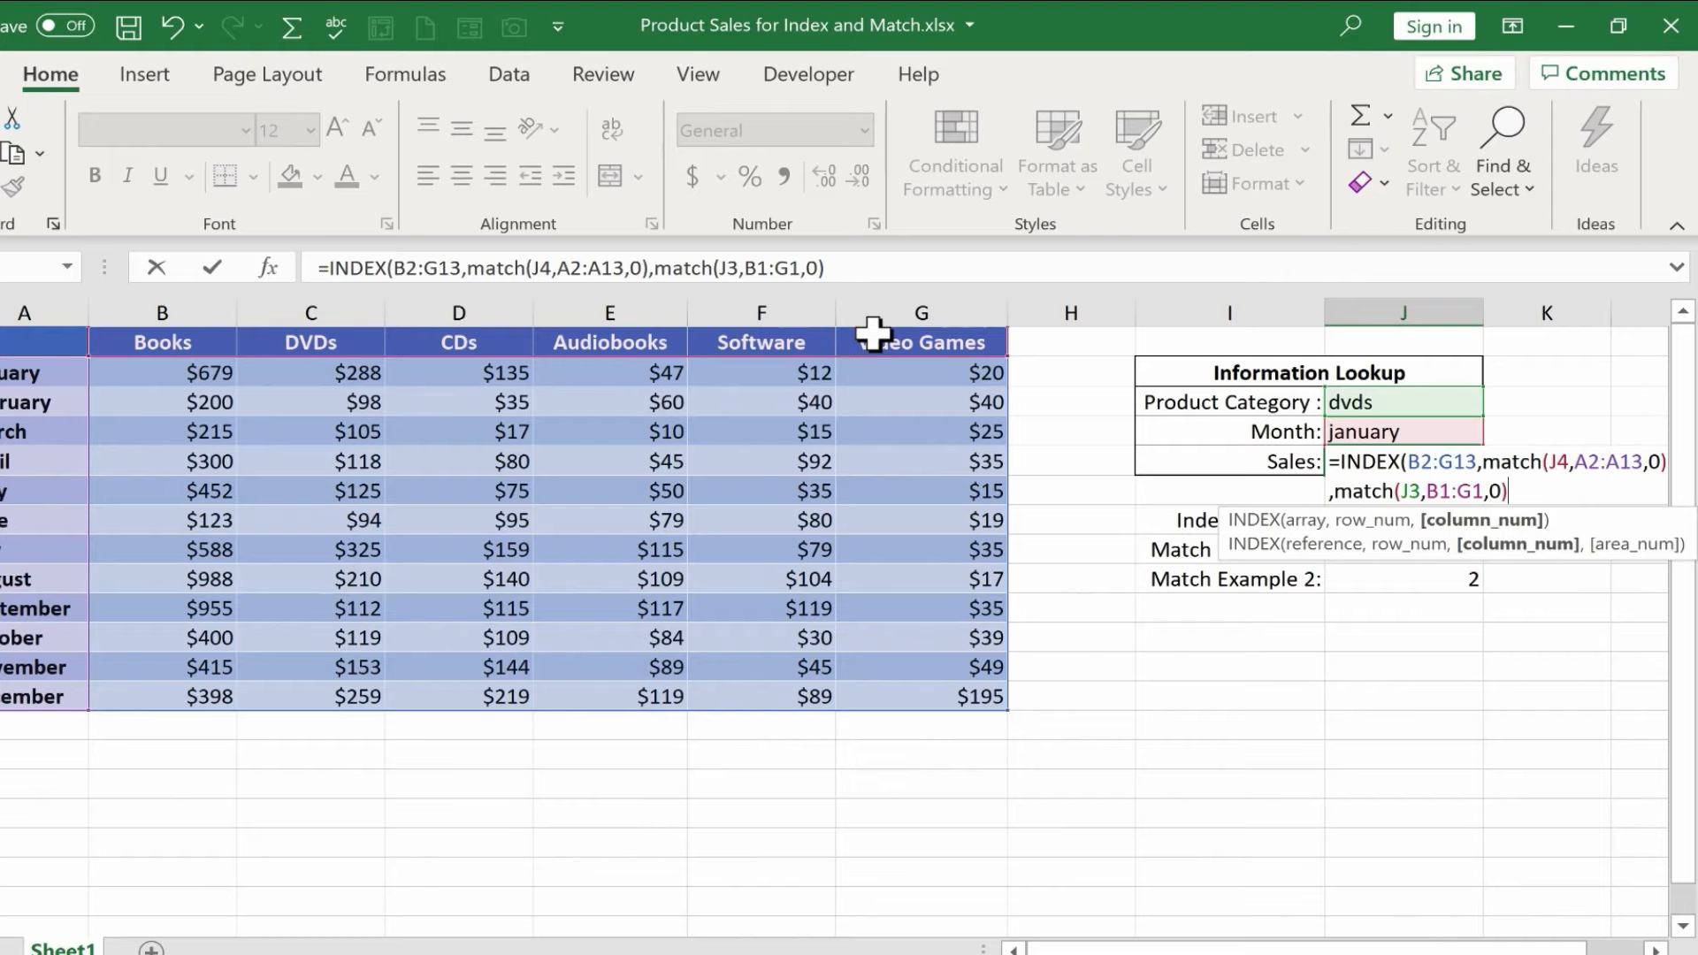
text())
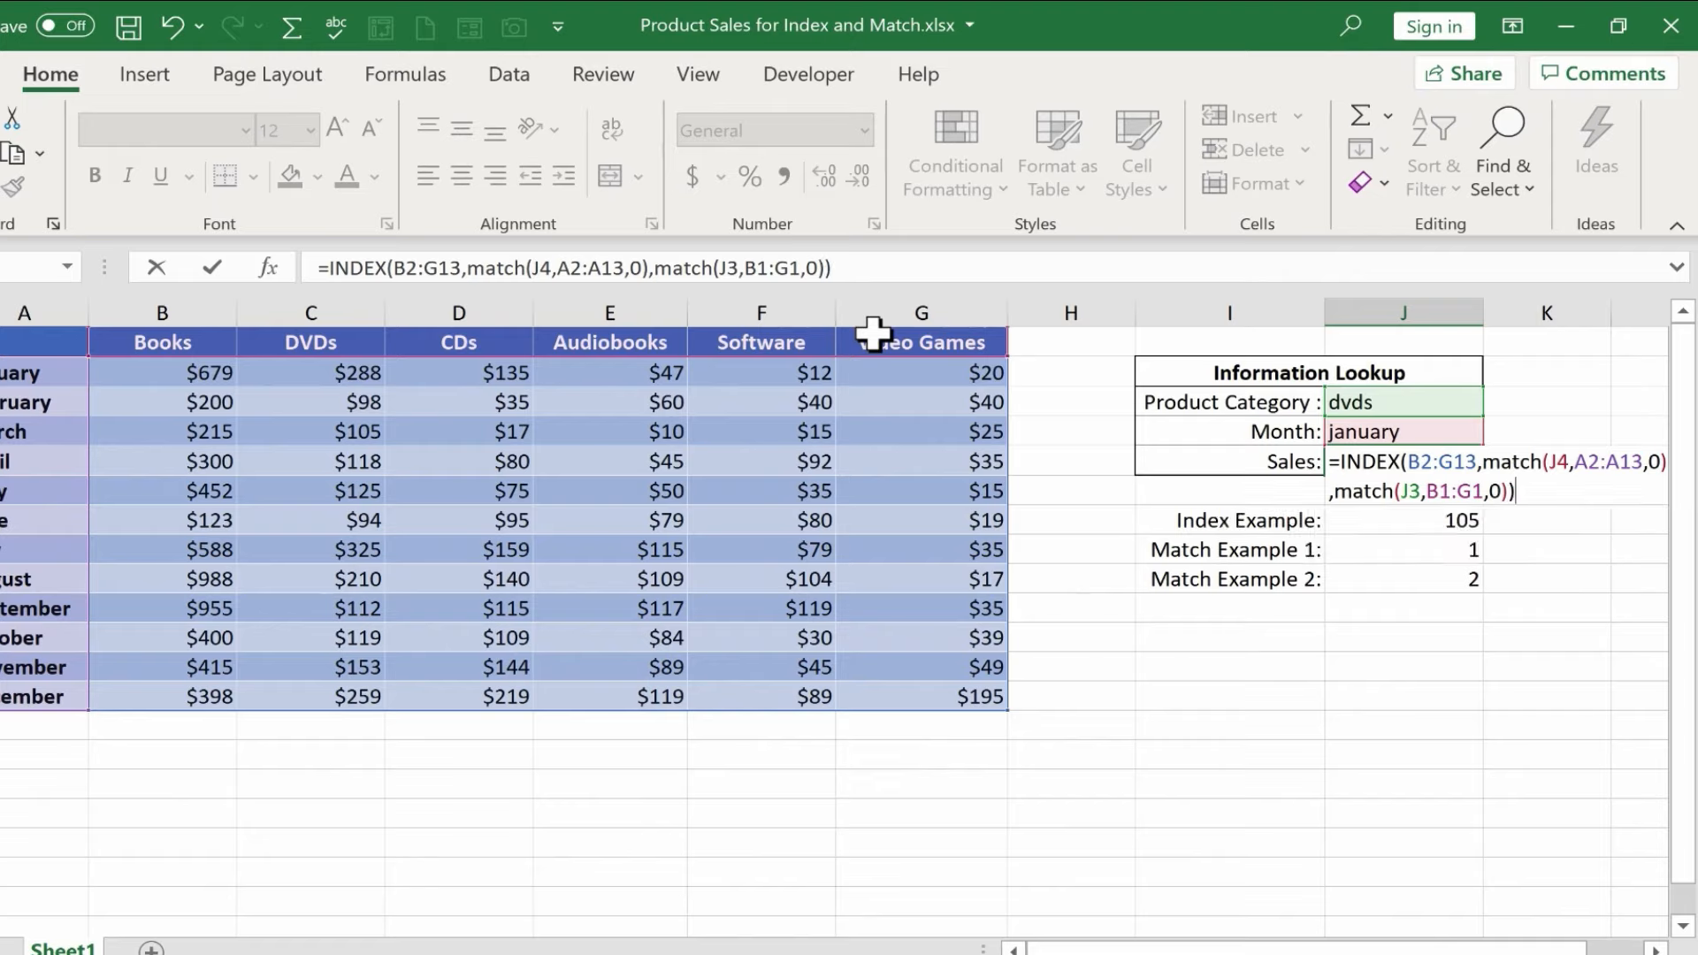
key(Return)
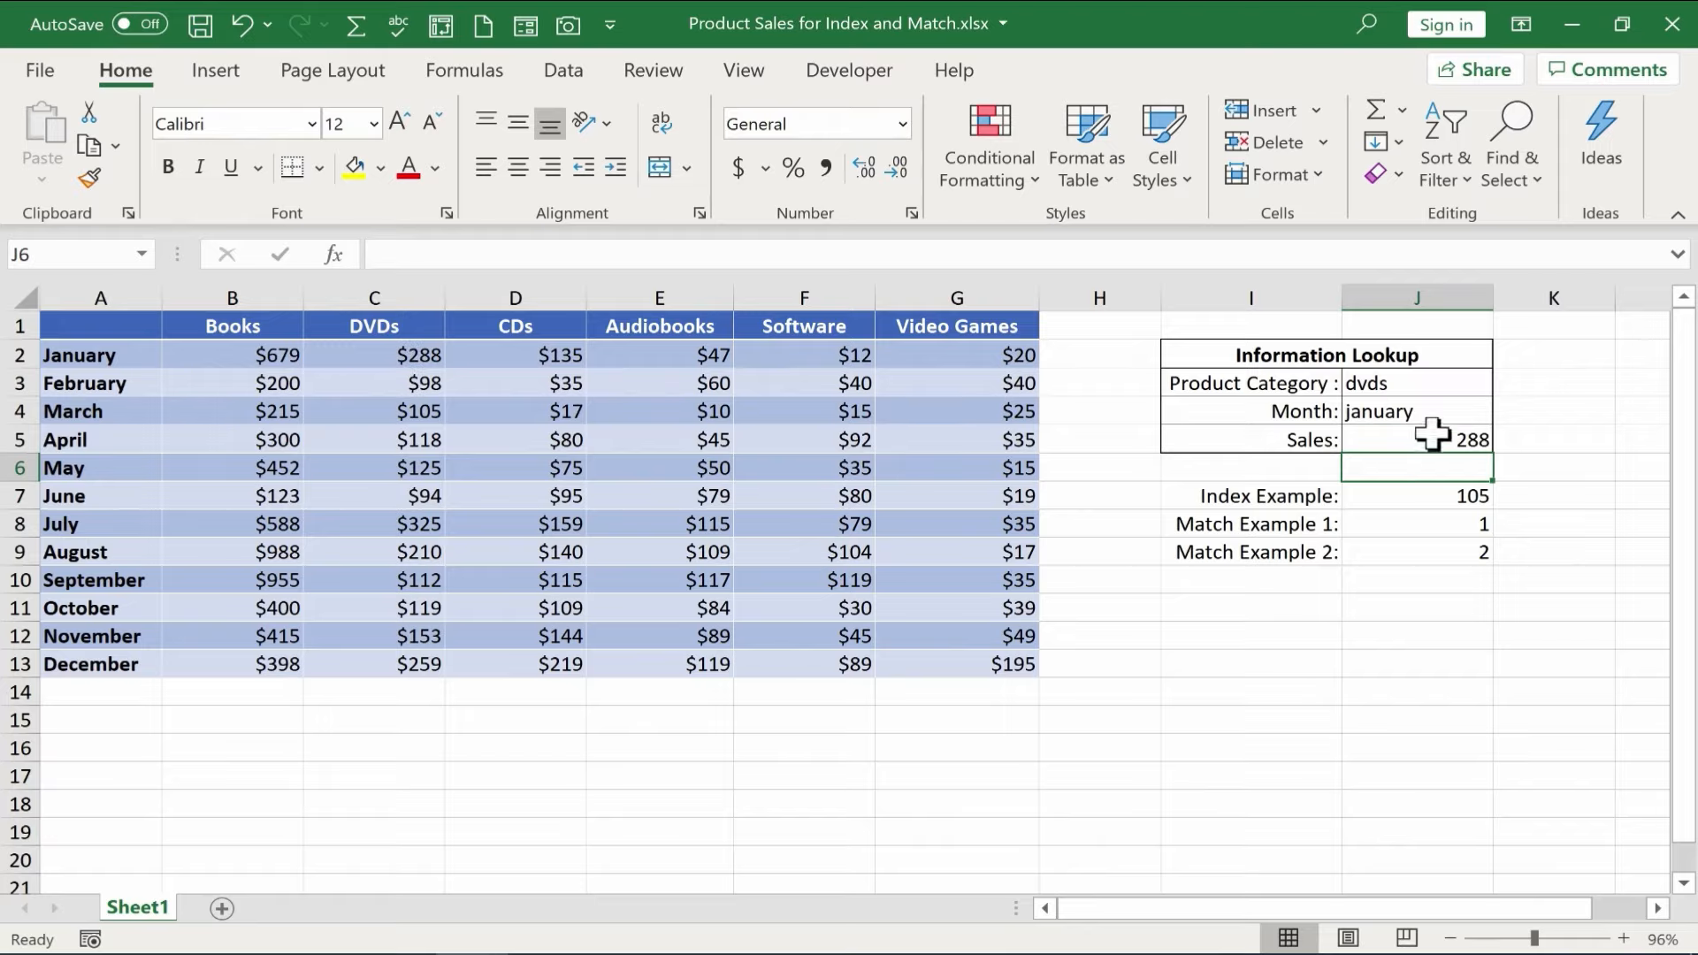
Step: Test the Sales formula by entering Software as the product category and october as the month
click(1424, 384)
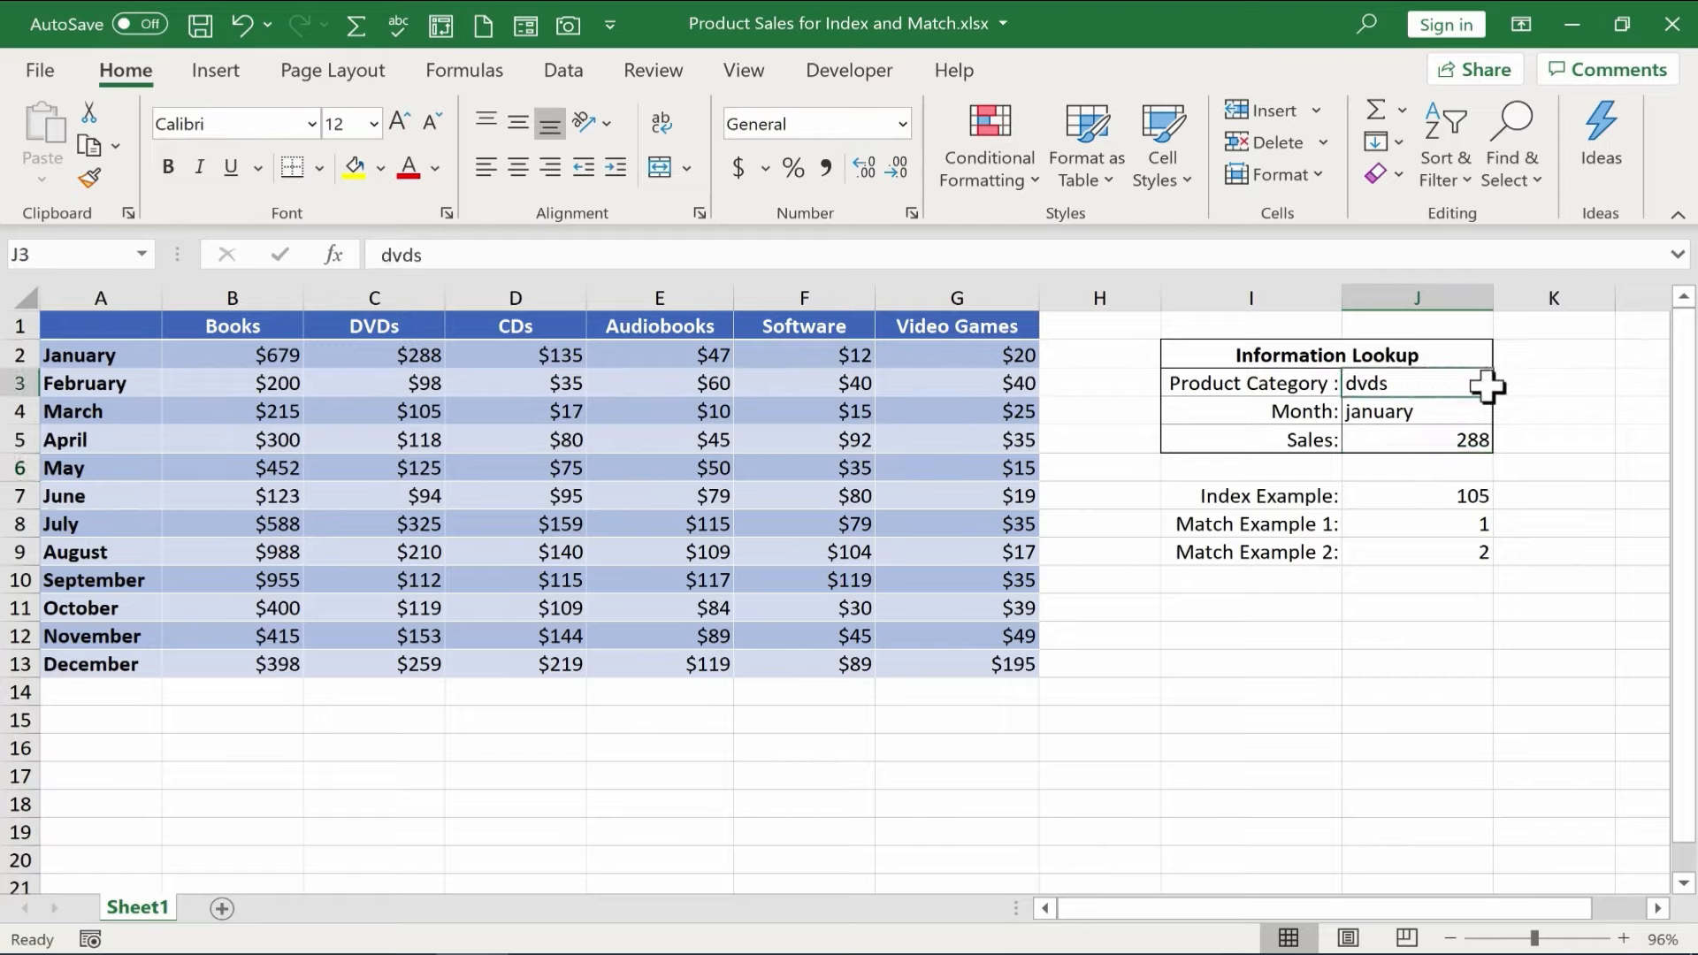
text(Software)
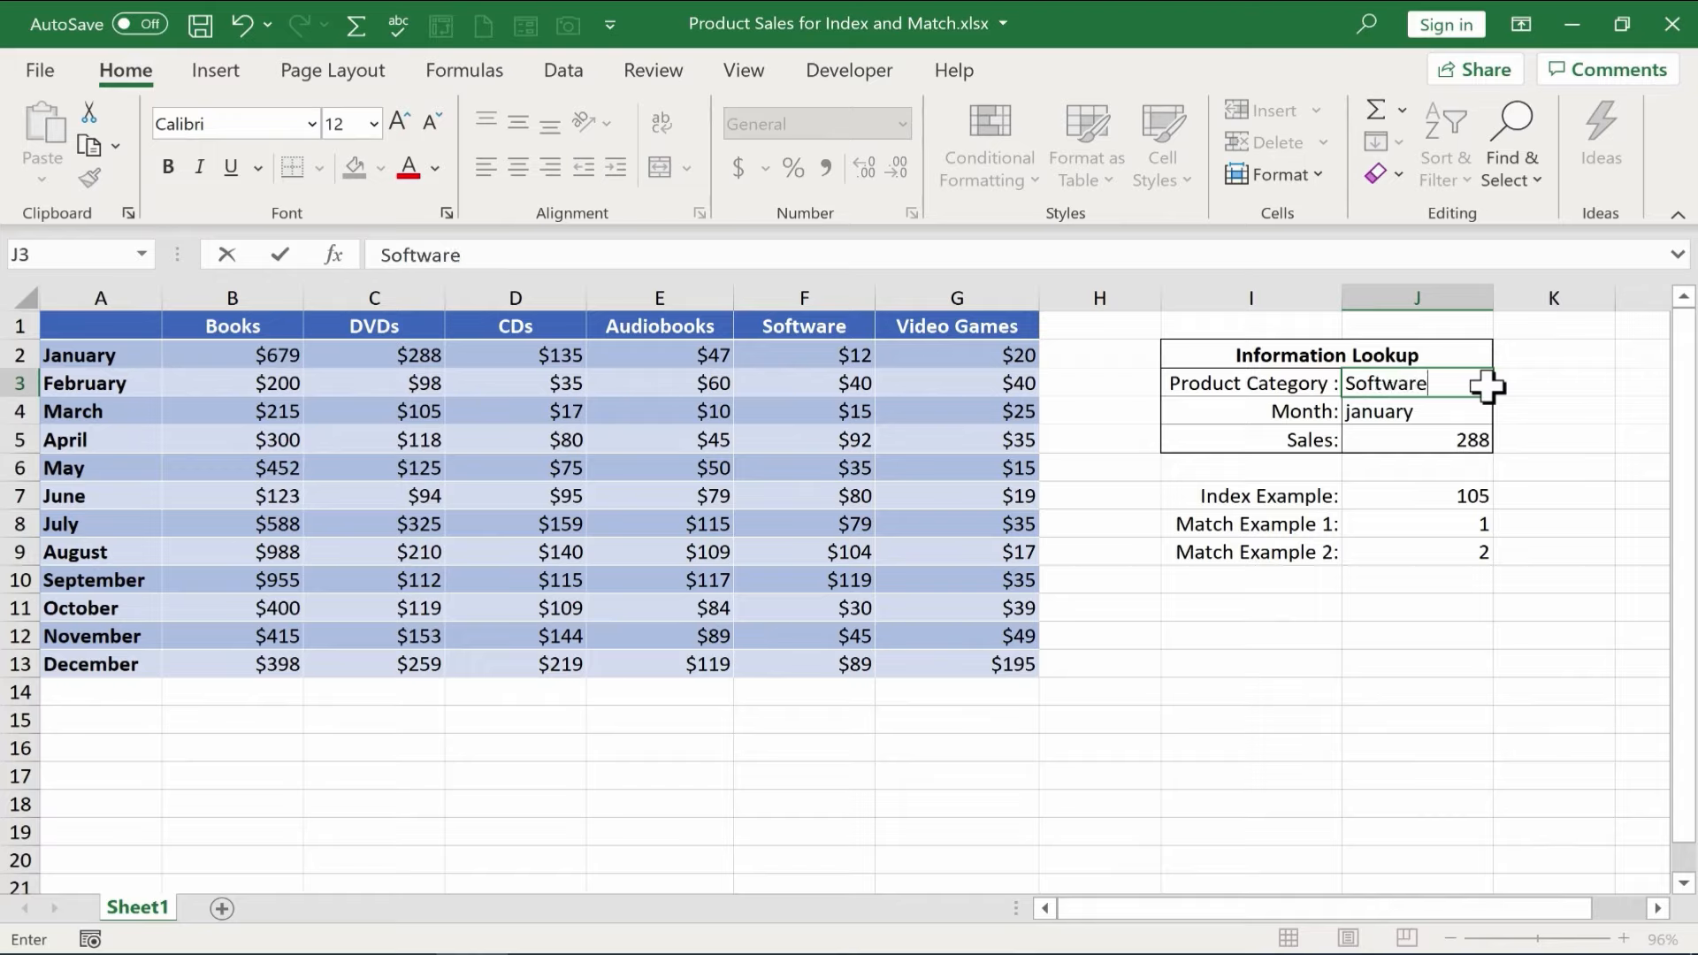
key(Return)
text(oc)
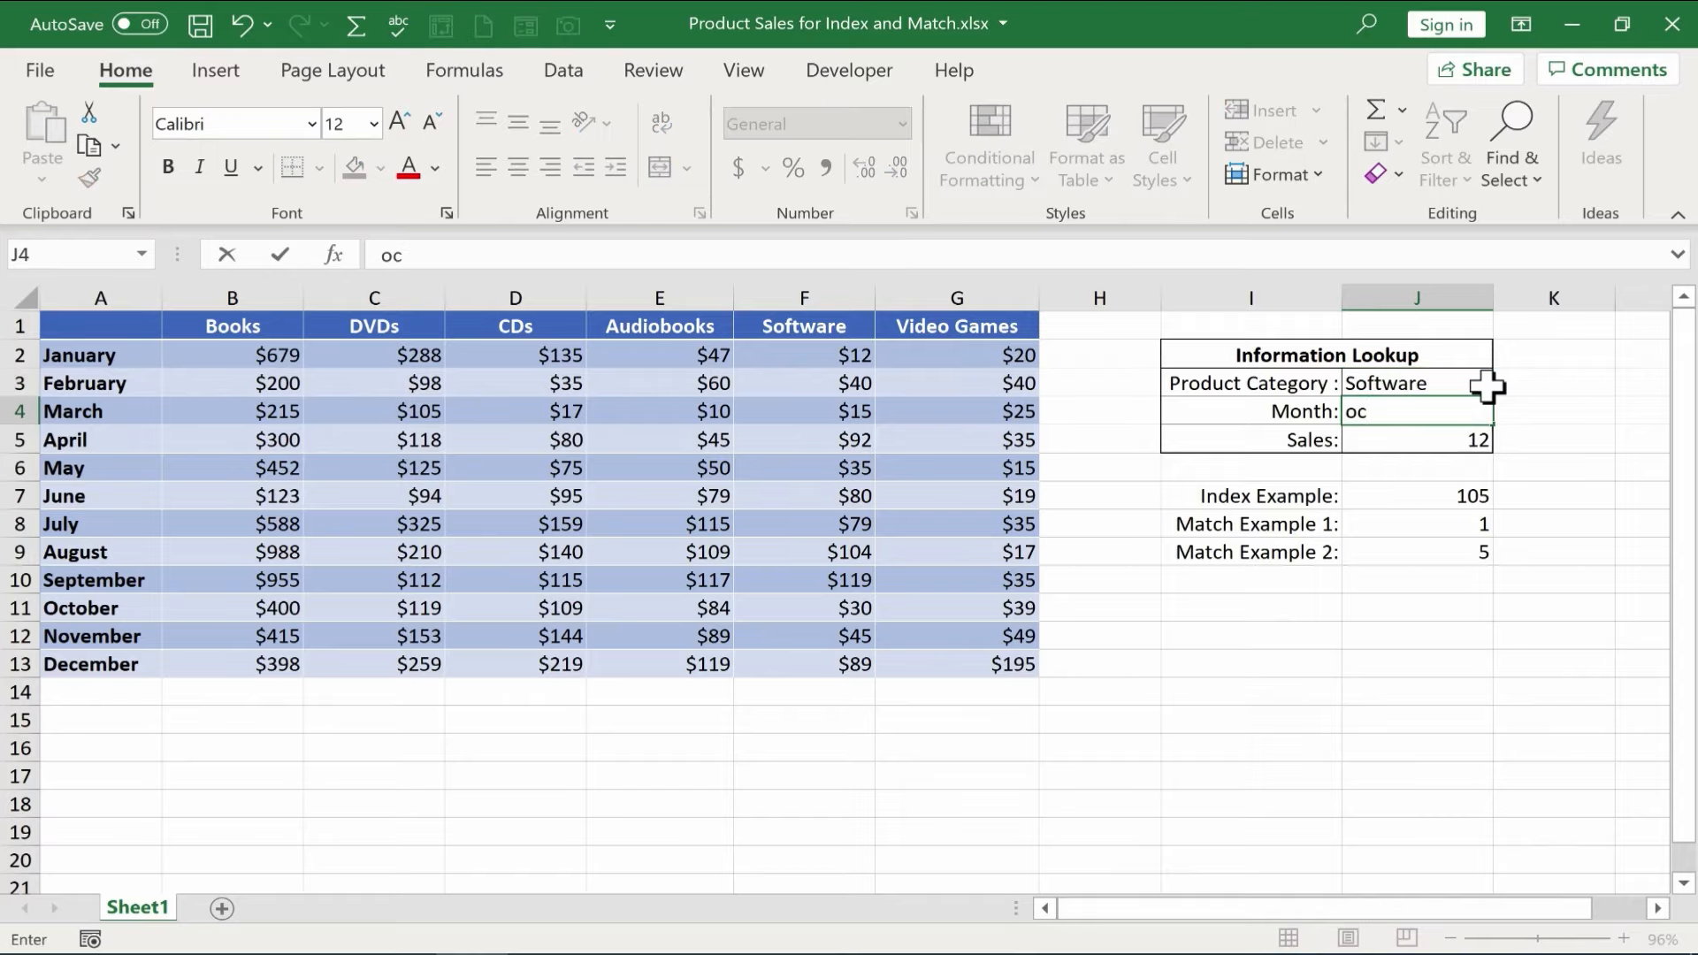
text(tober)
key(Return)
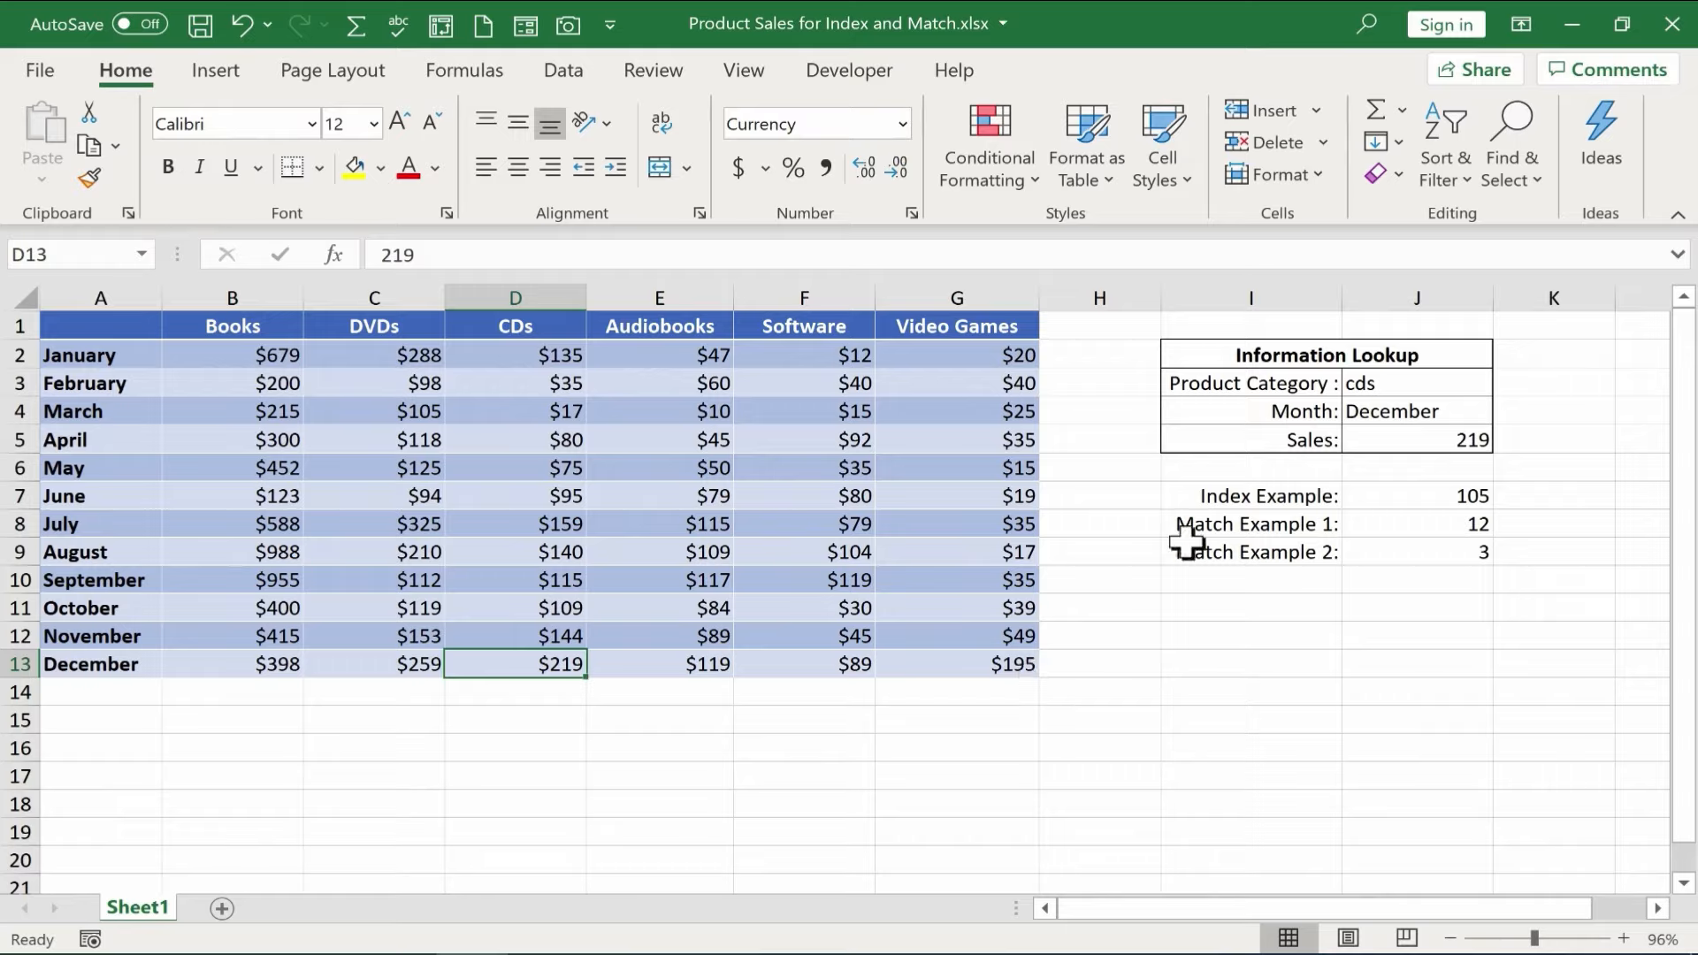
Step: Review the combined INDEX and MATCH formula in Sales cell J5 without changing it
click(1406, 442)
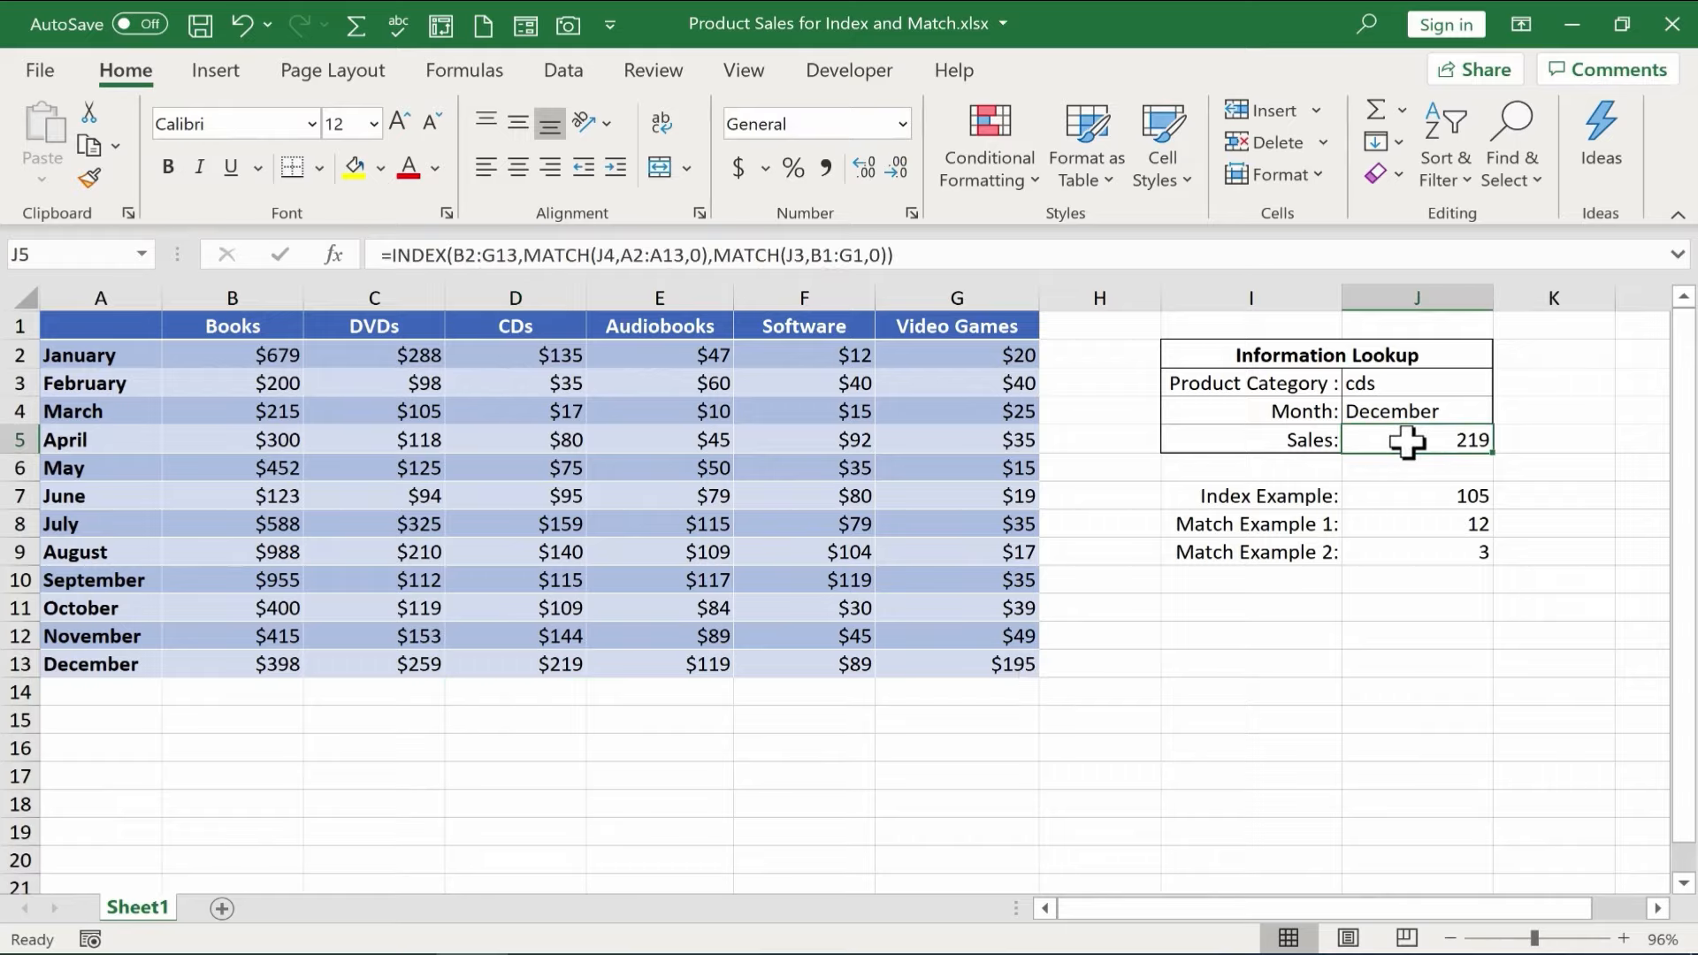
double_click(1406, 442)
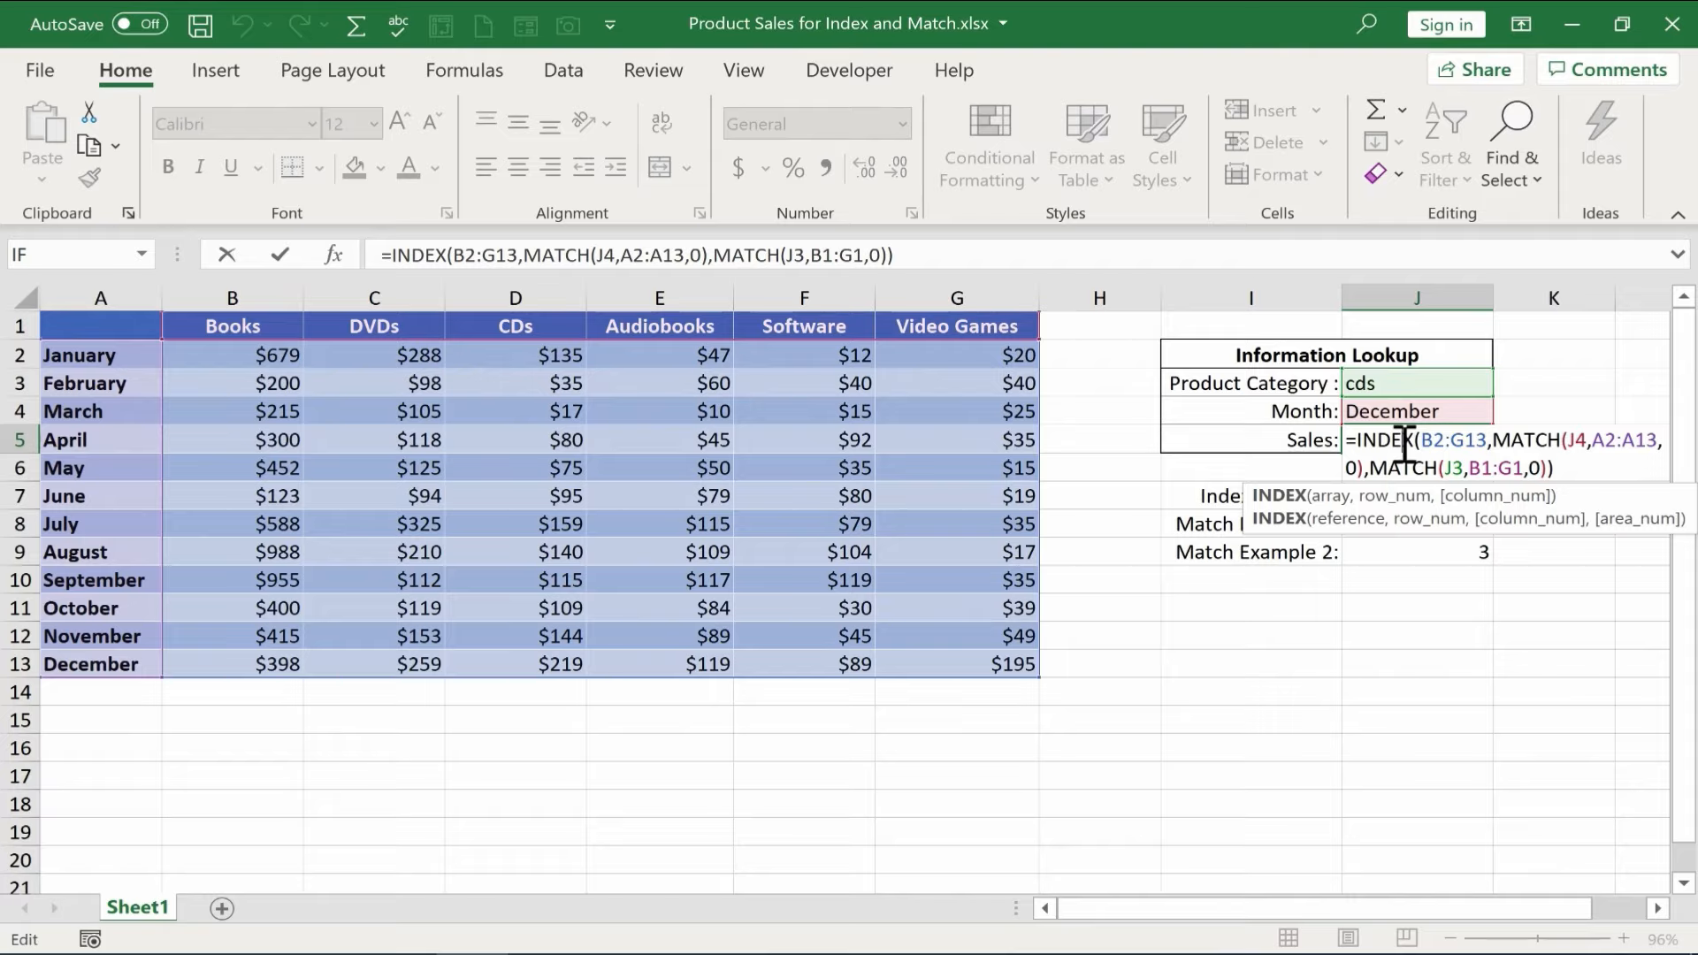
key(Escape)
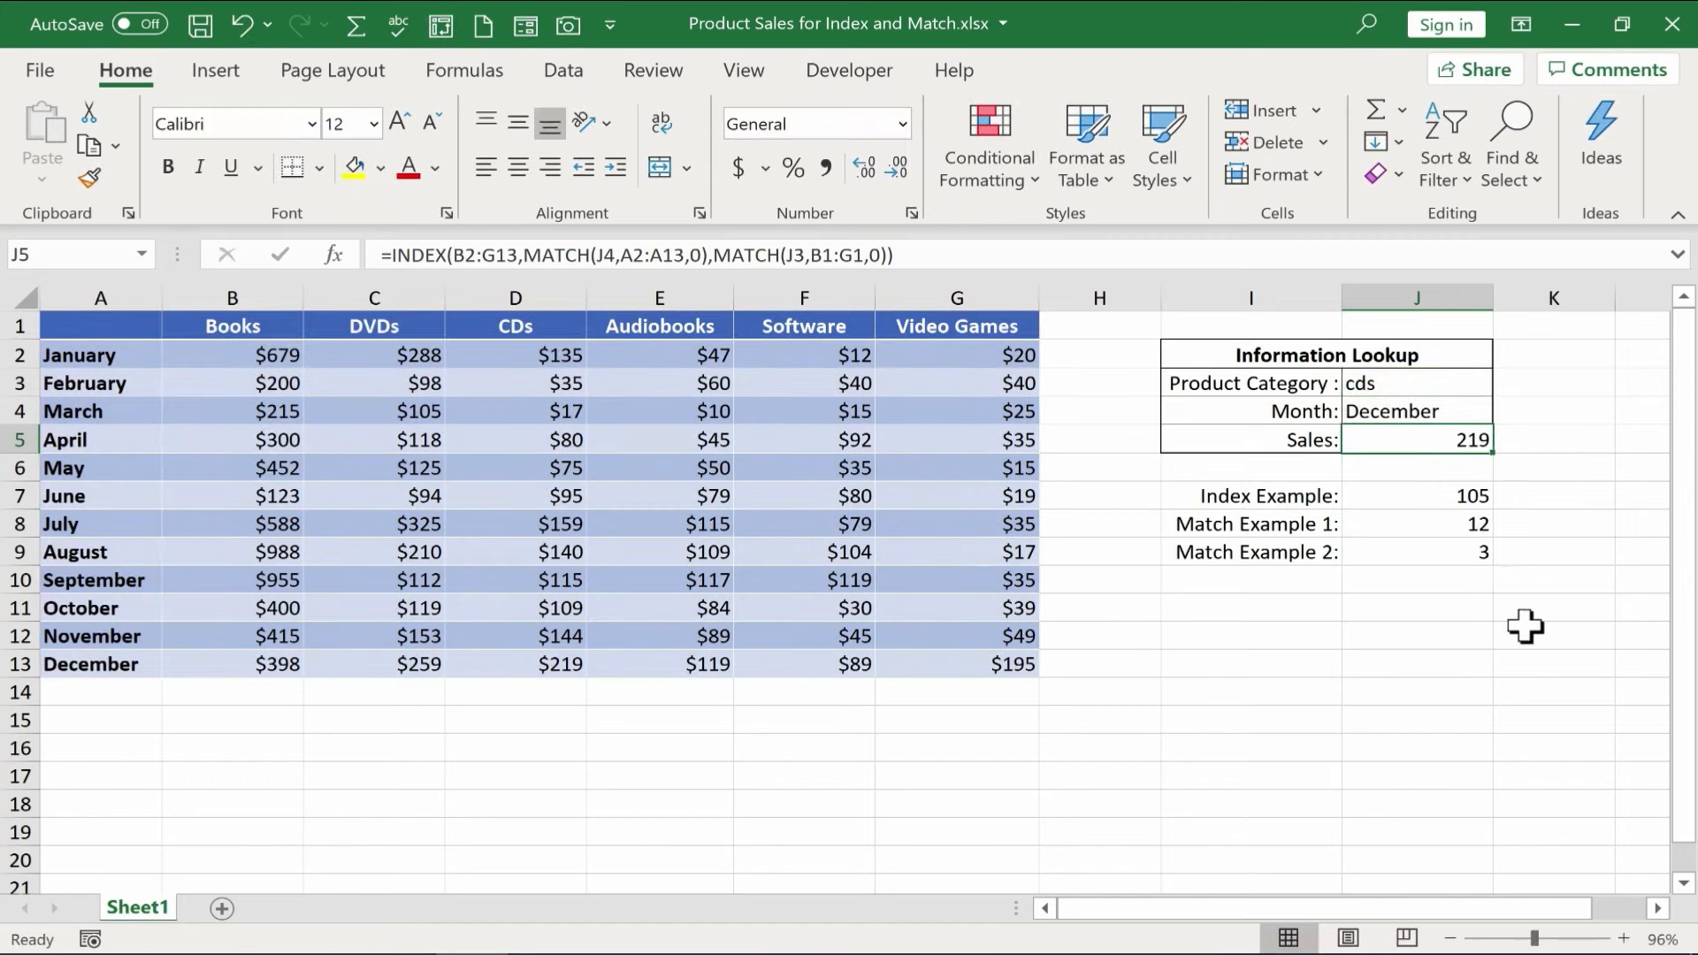